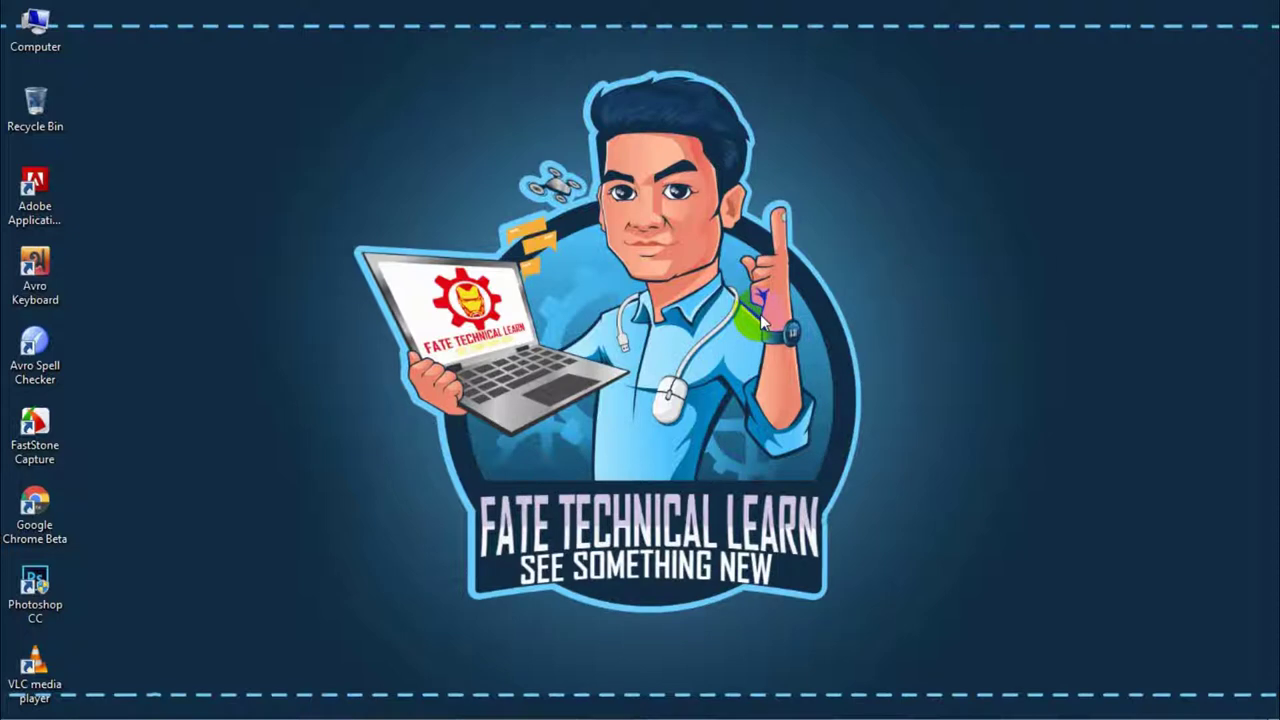
- Refresh the desktop three times and launch Premiere Pro CC 2015 from the taskbar
right_click(652, 124)
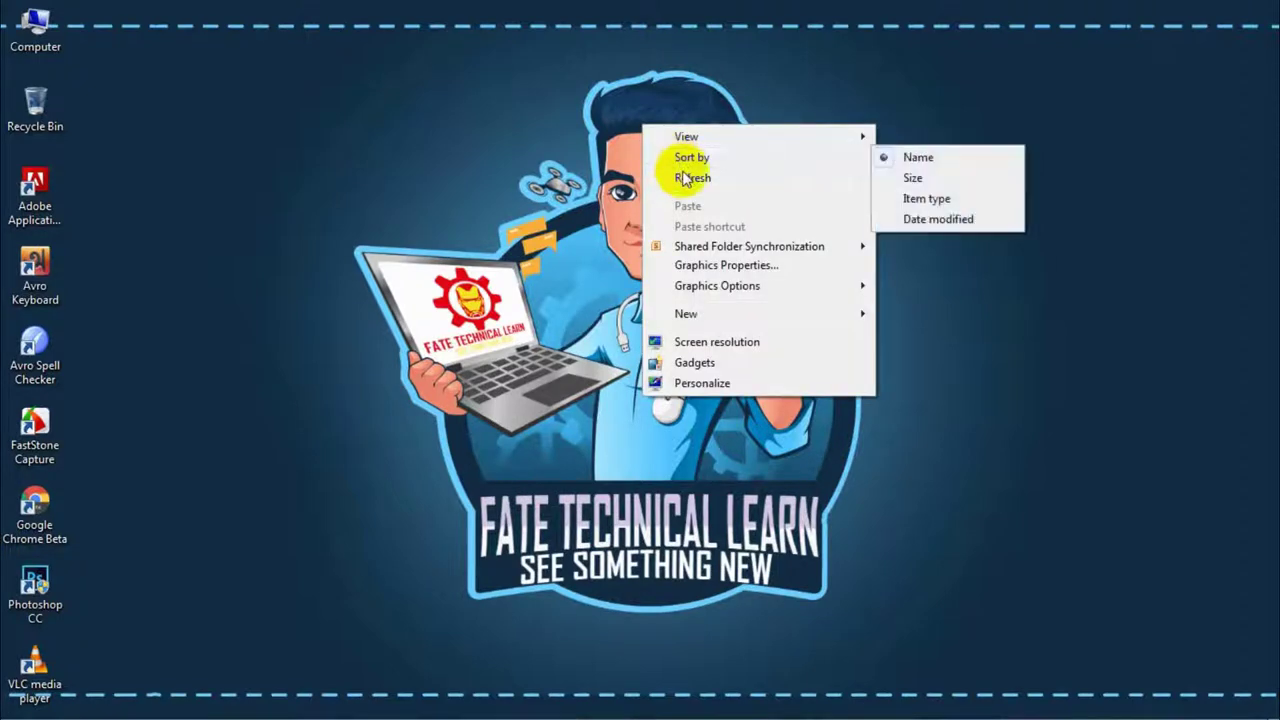
click(690, 174)
right_click(752, 209)
click(791, 258)
right_click(750, 247)
click(800, 303)
mouse_move(336, 714)
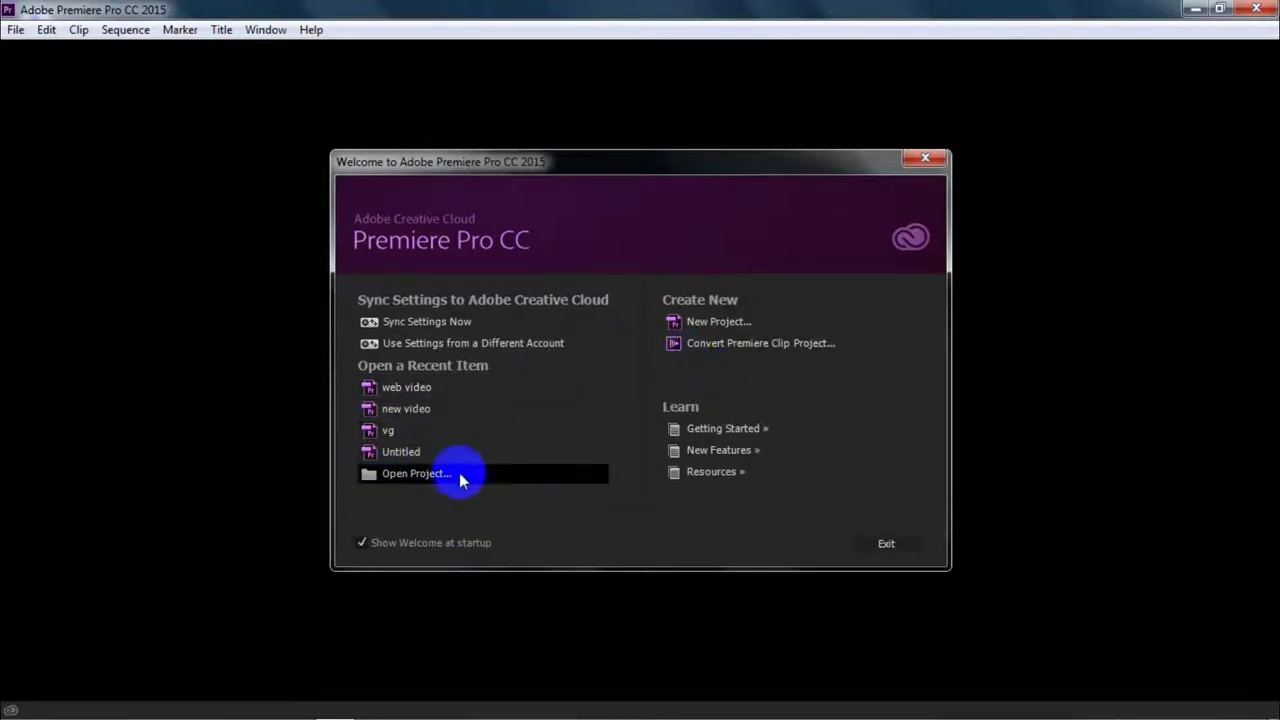
- Start a new project named Demo, keeping Y:\Project all as its location
click(728, 323)
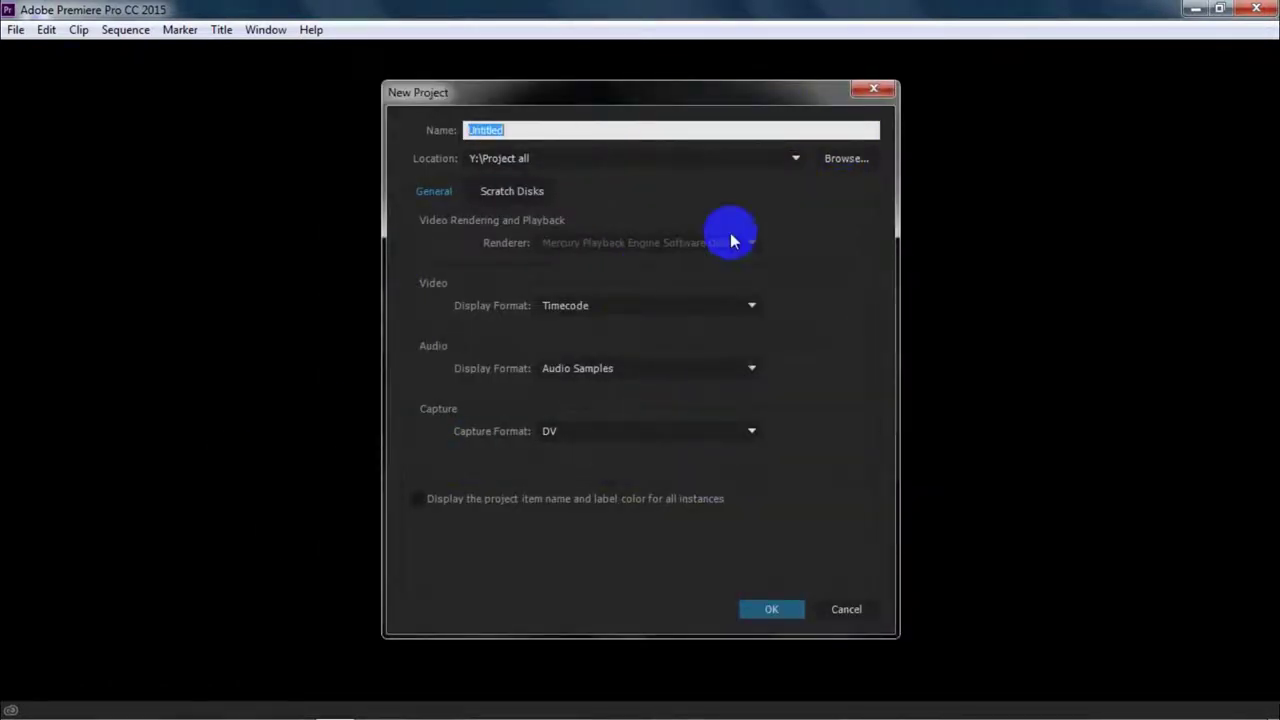
click(796, 160)
click(850, 160)
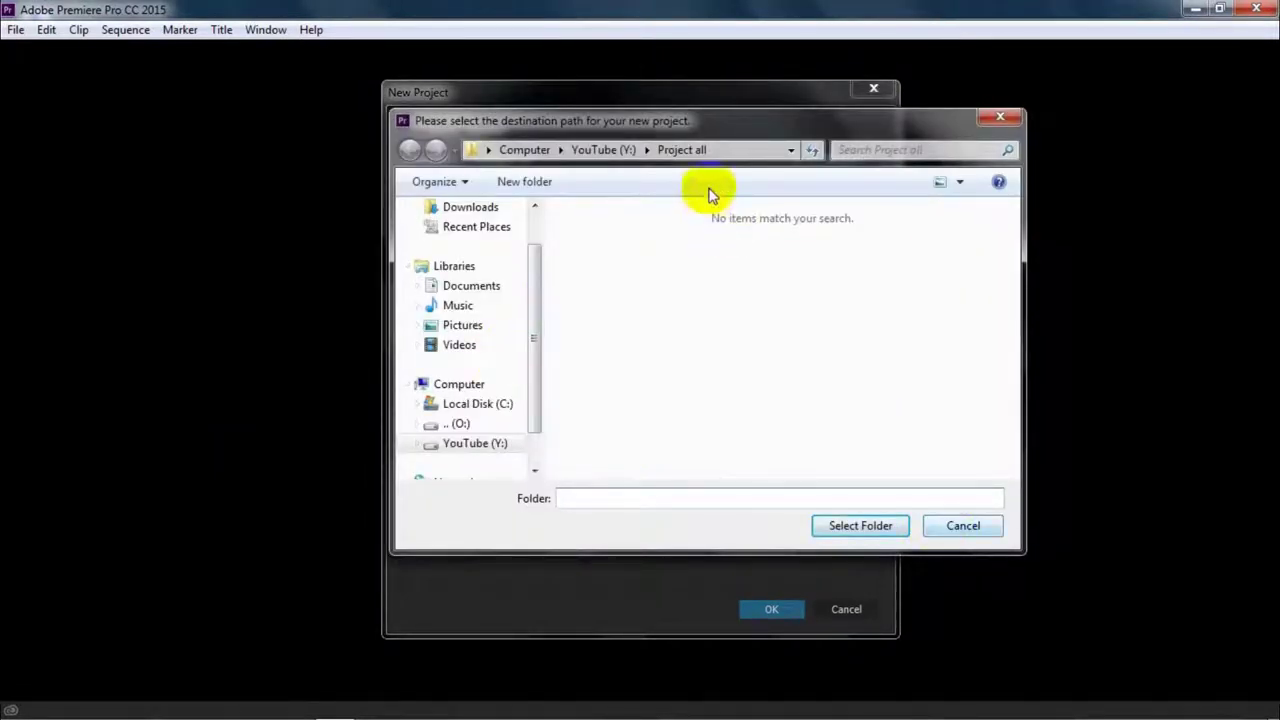
click(966, 525)
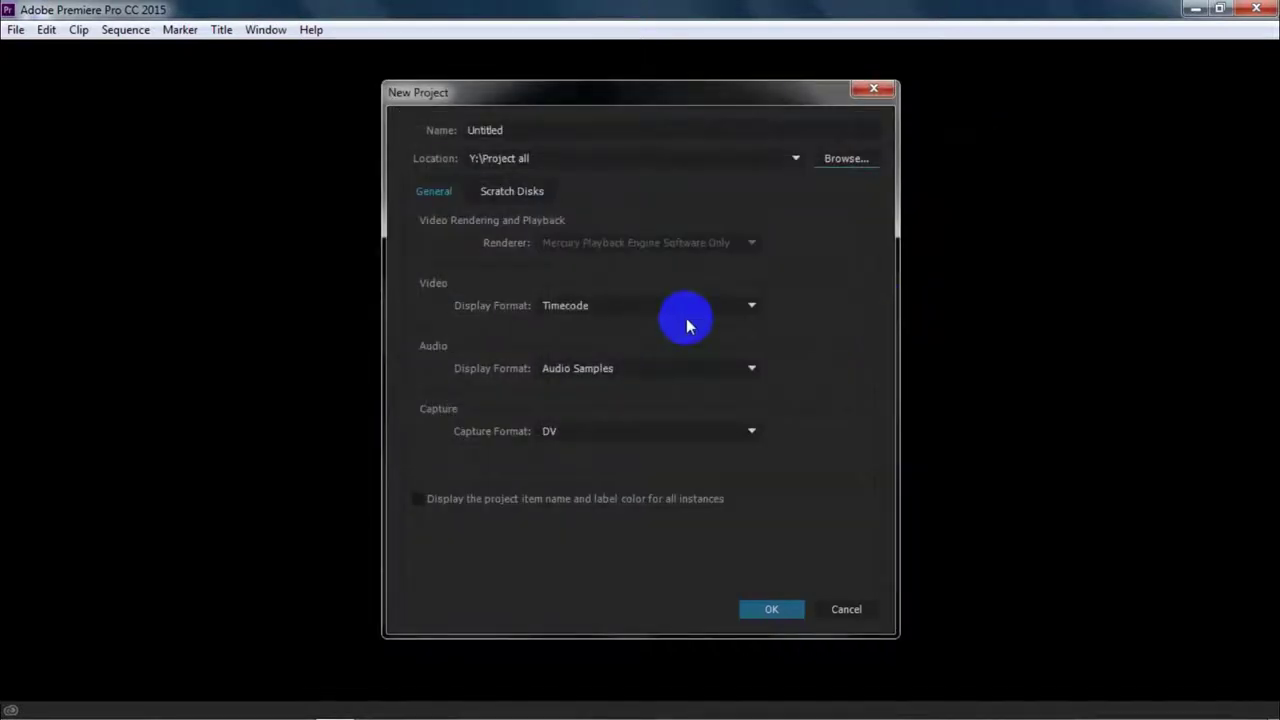
click(543, 160)
click(855, 323)
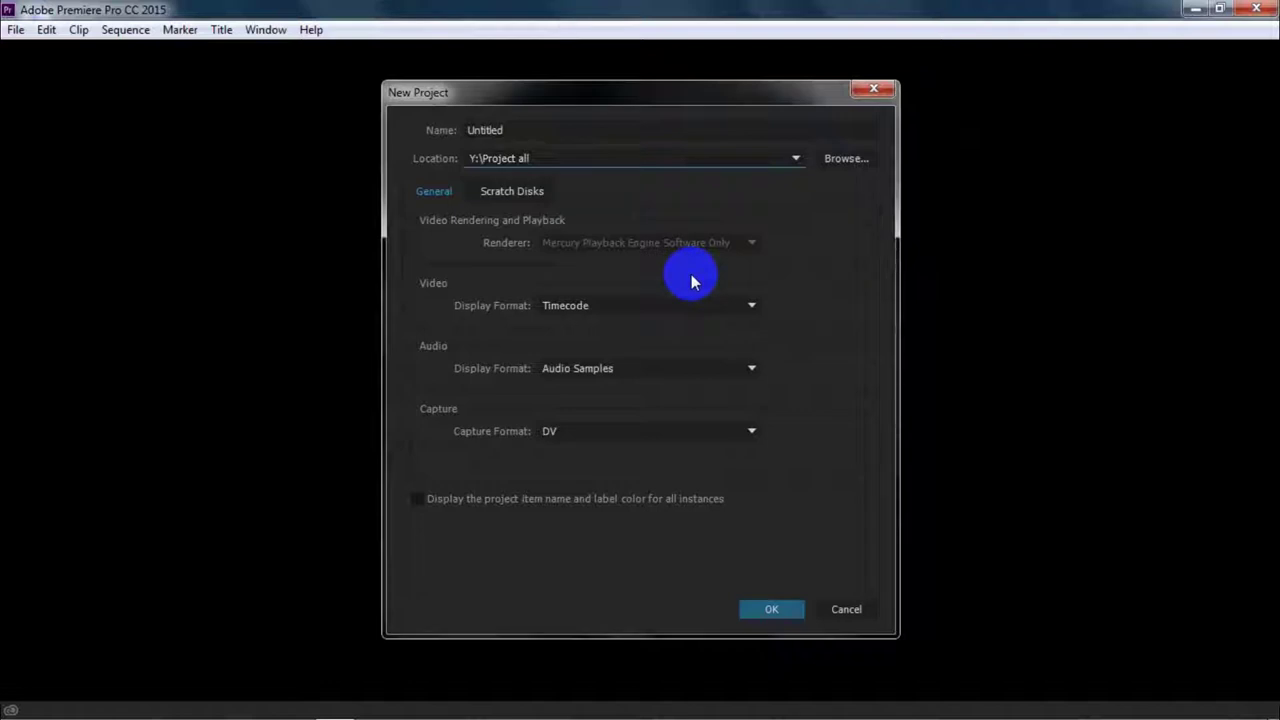
click(531, 129)
text(Demo)
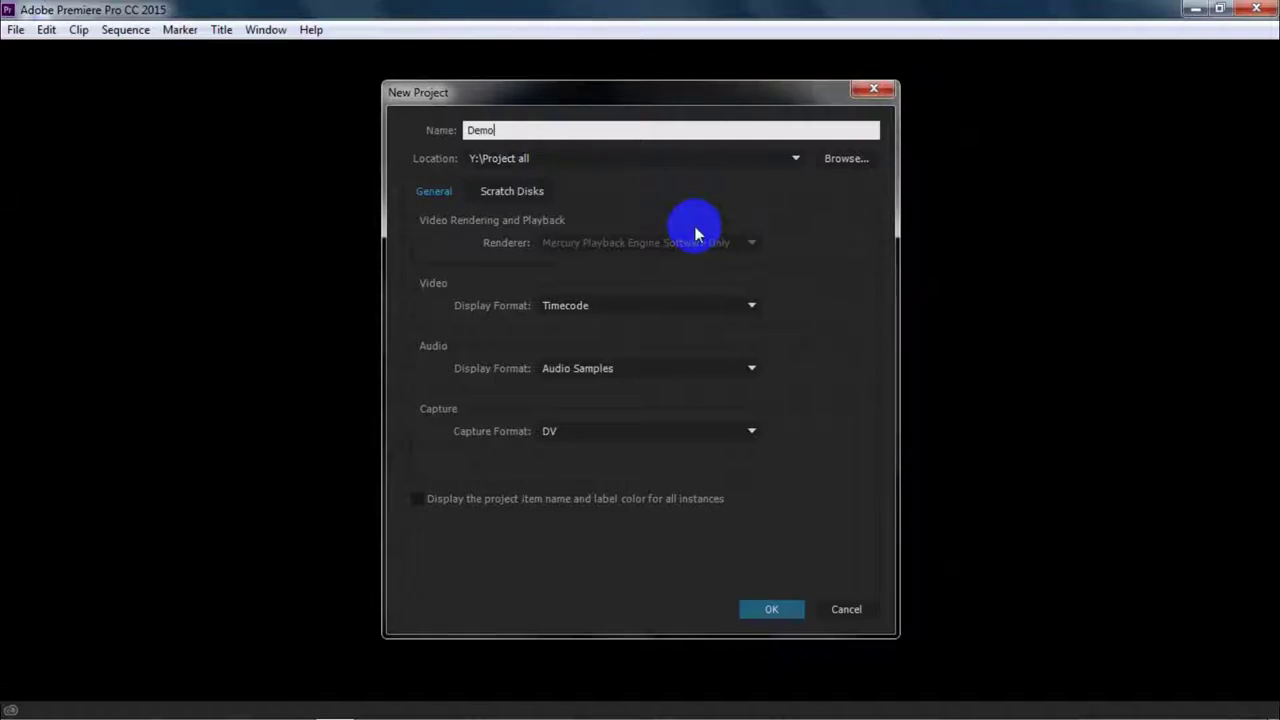
- Keep Timecode, Audio Samples and default capture settings, then create the Demo project
click(663, 310)
click(600, 329)
click(672, 369)
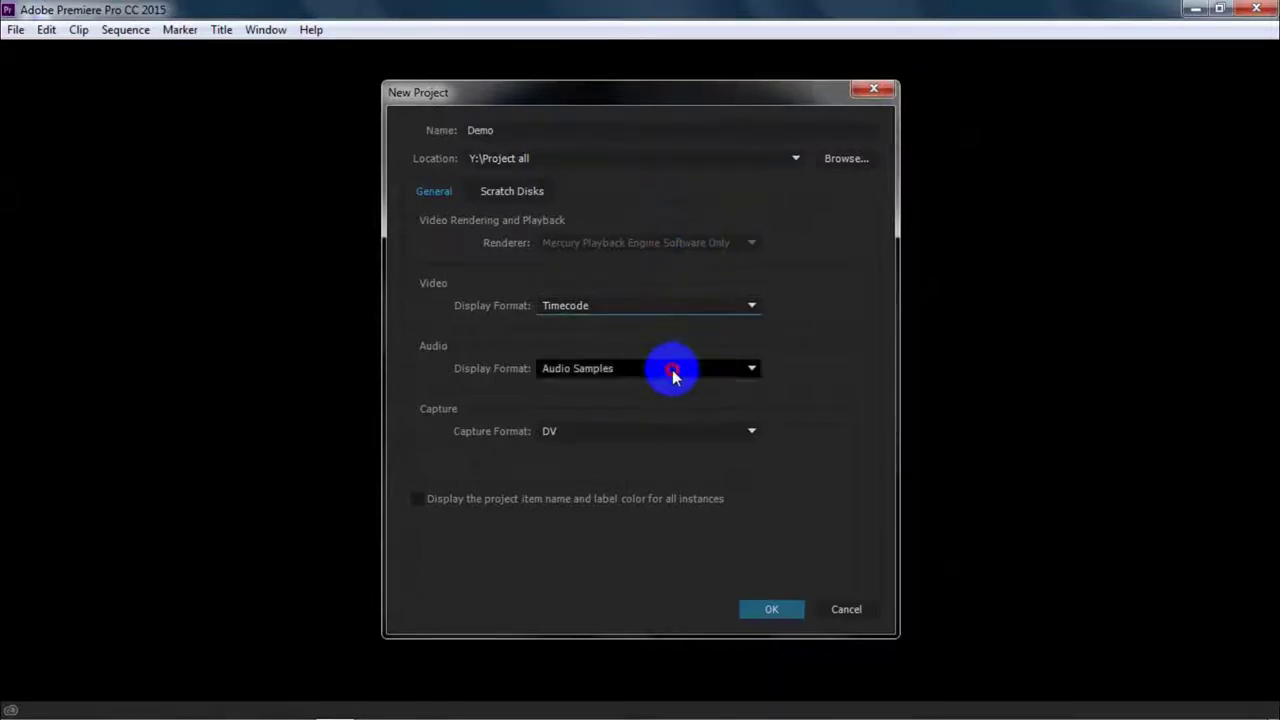
click(600, 389)
click(697, 432)
click(697, 498)
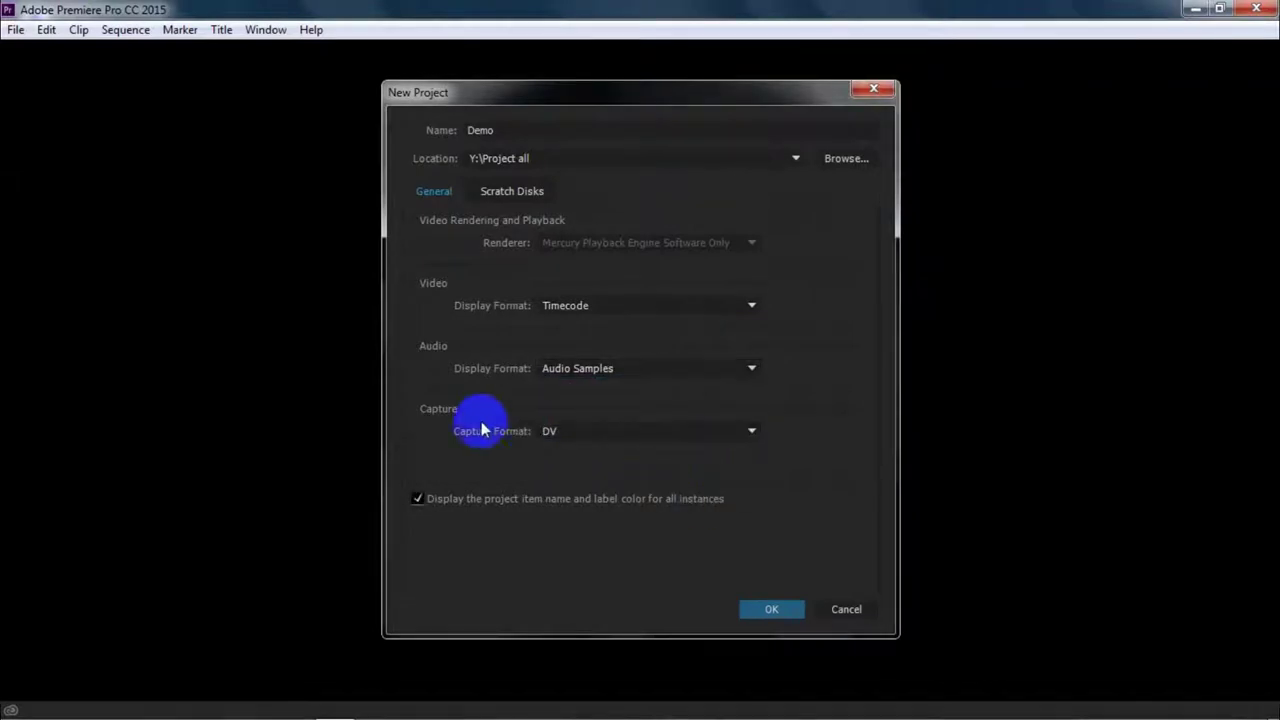
click(445, 498)
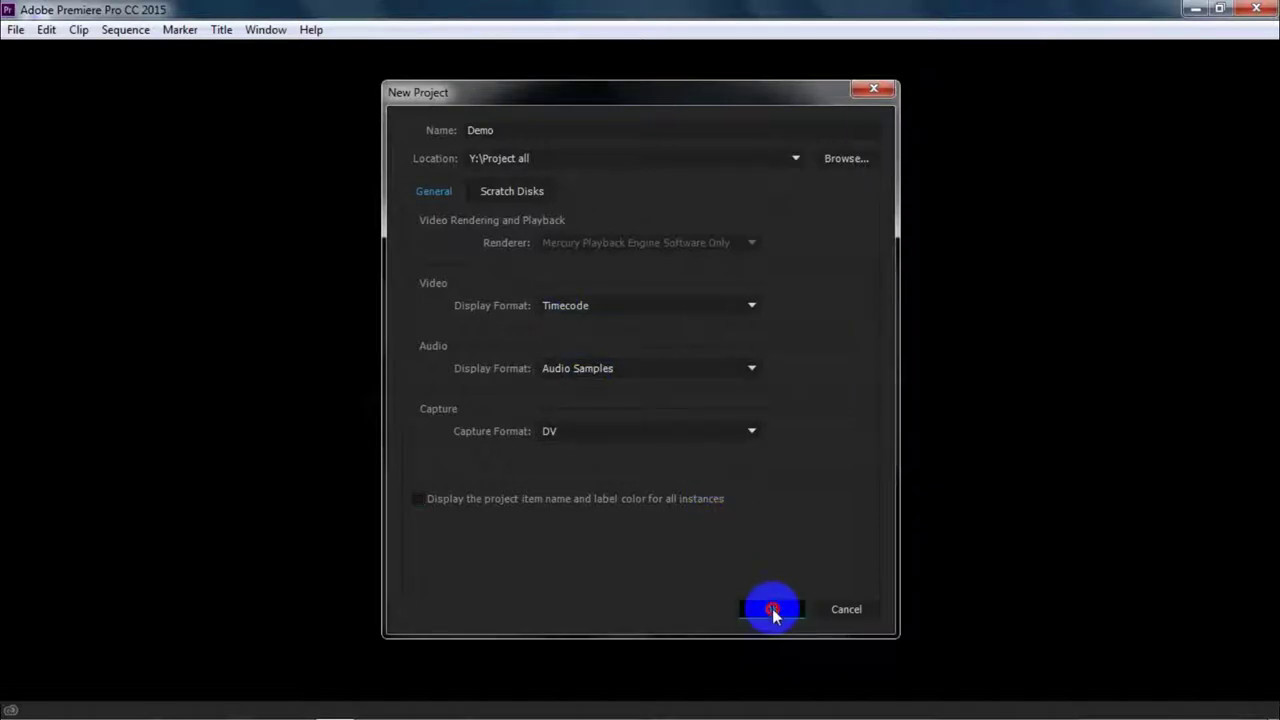
click(772, 608)
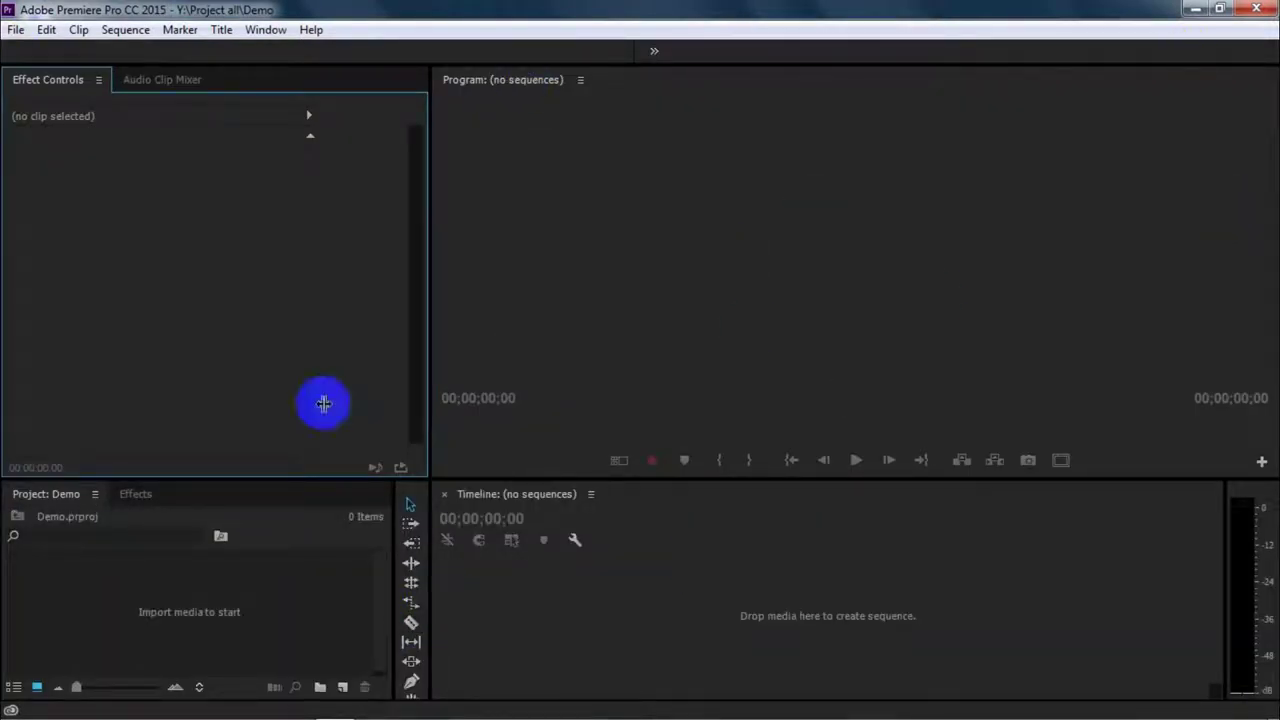
click(295, 38)
mouse_move(300, 42)
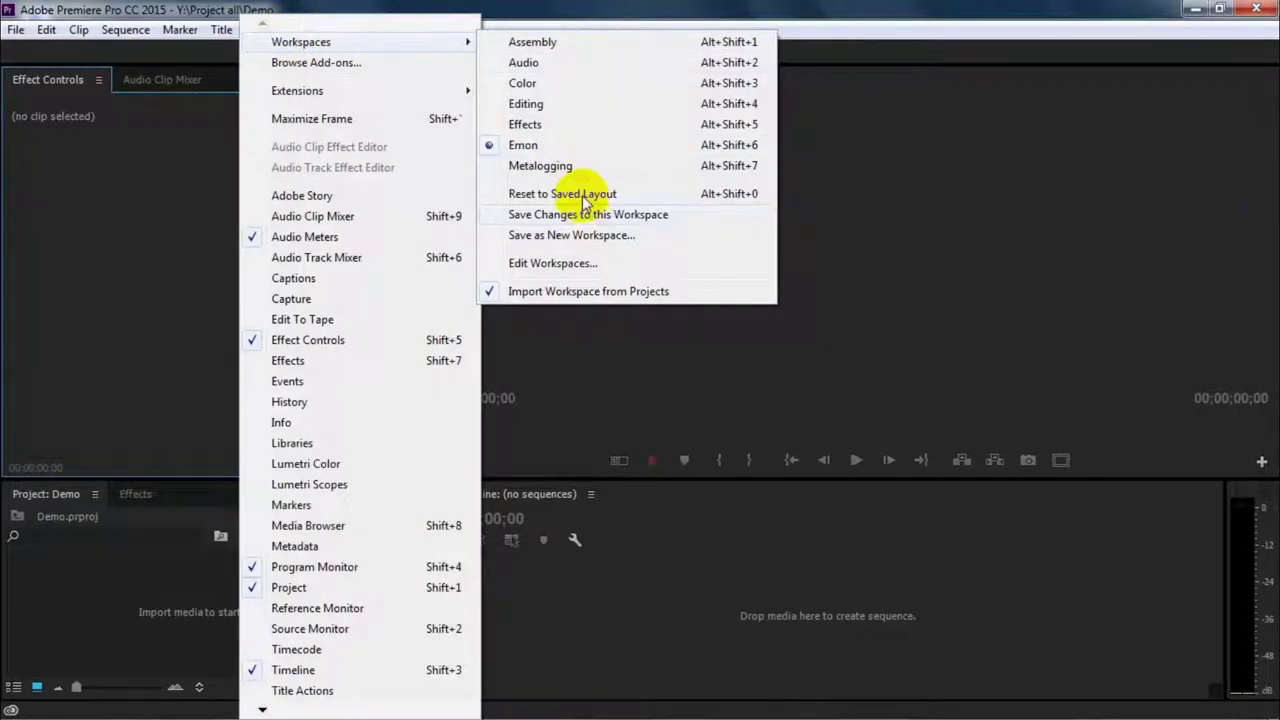
click(540, 103)
click(283, 33)
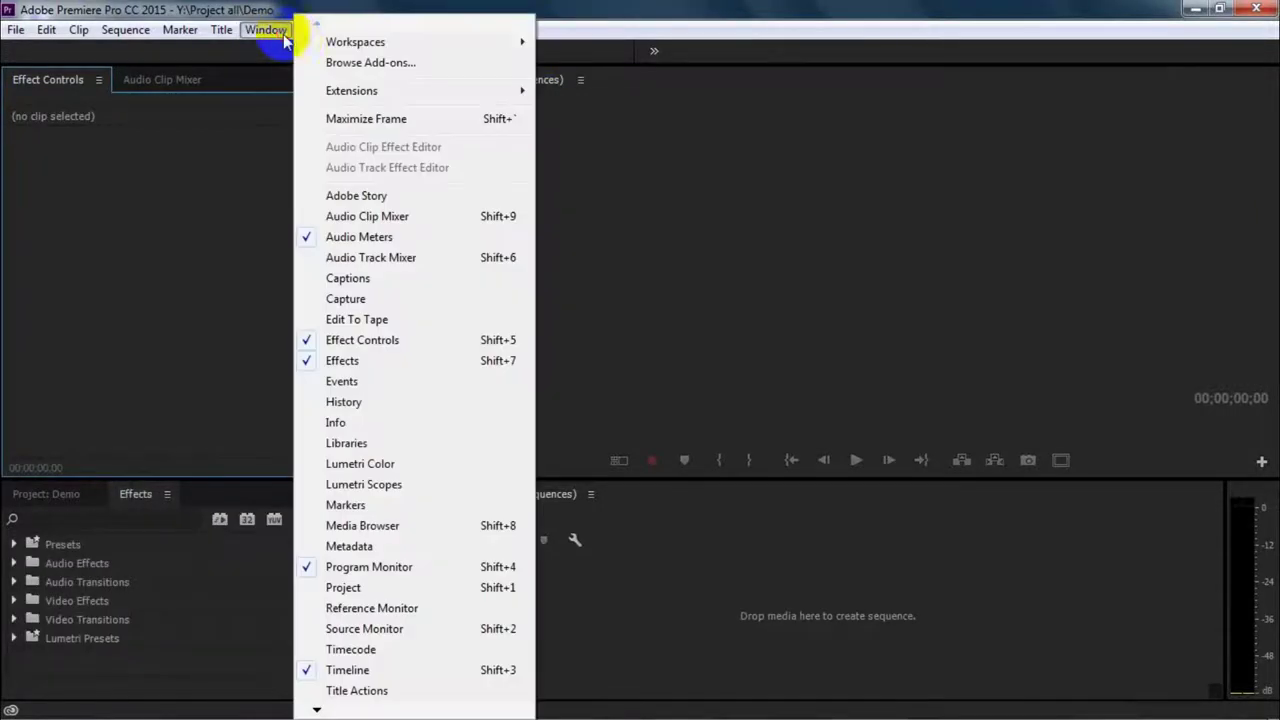
mouse_move(340, 41)
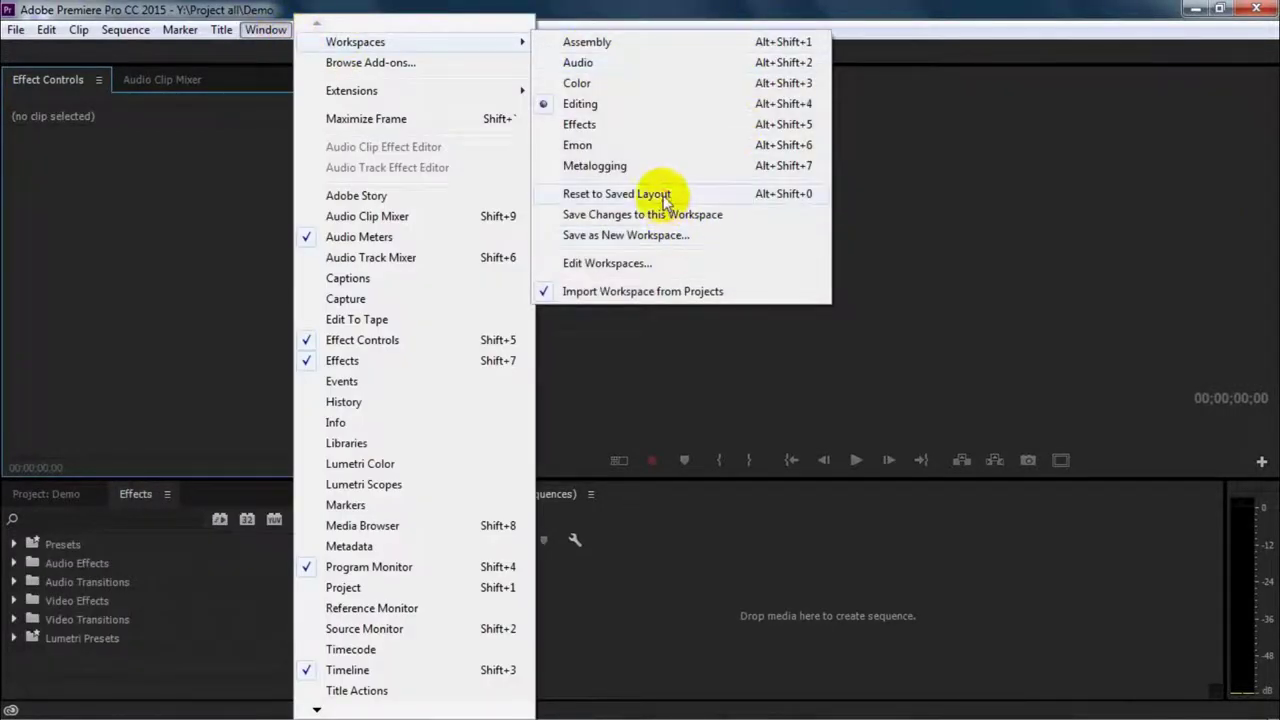
click(655, 194)
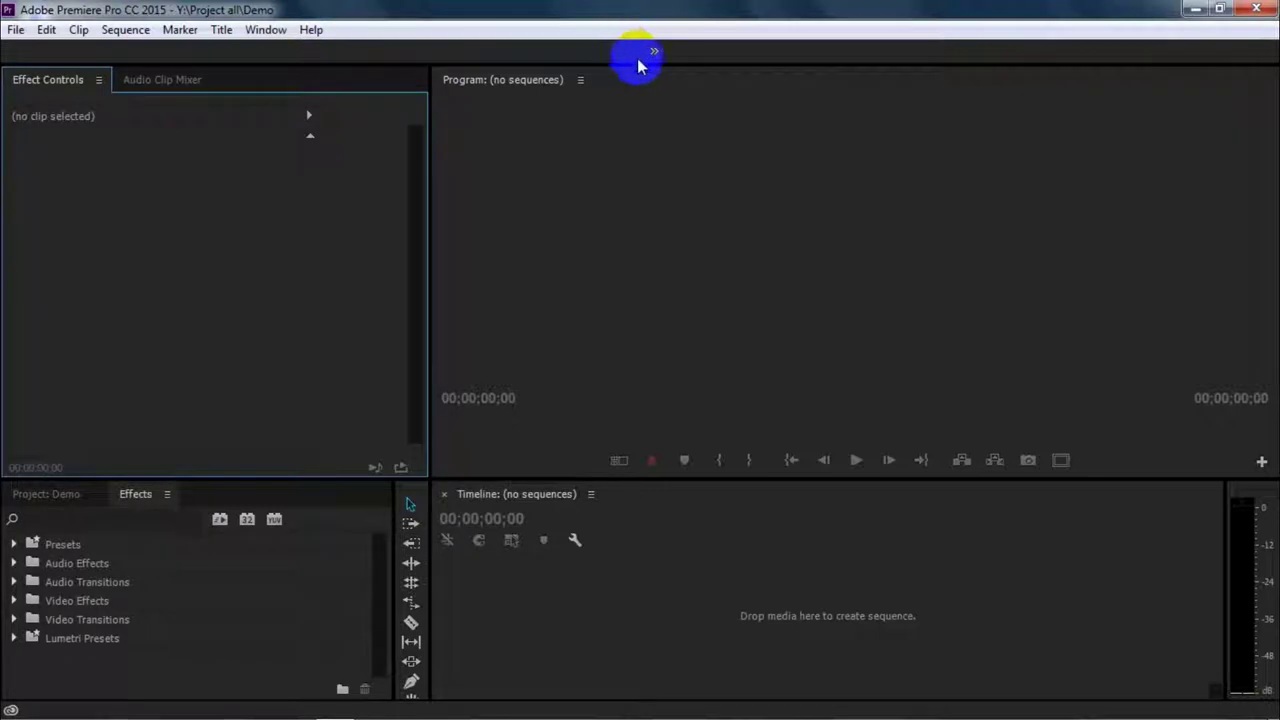
click(265, 30)
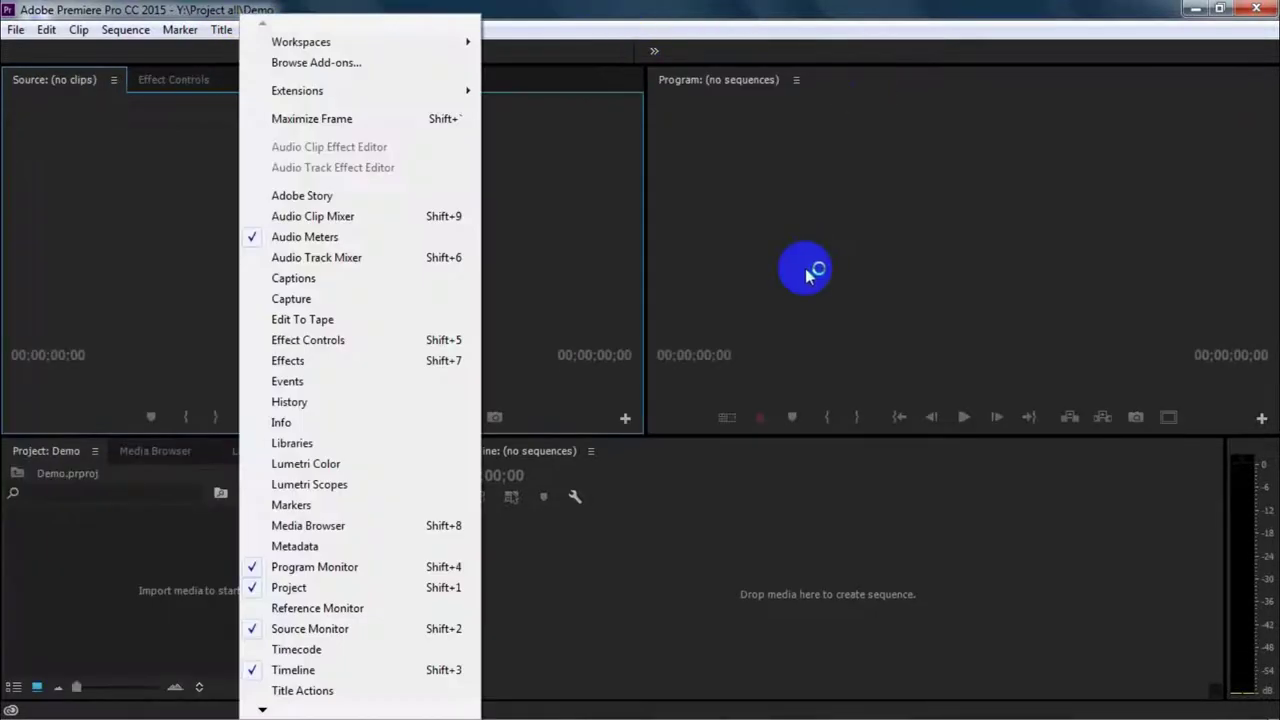
click(513, 27)
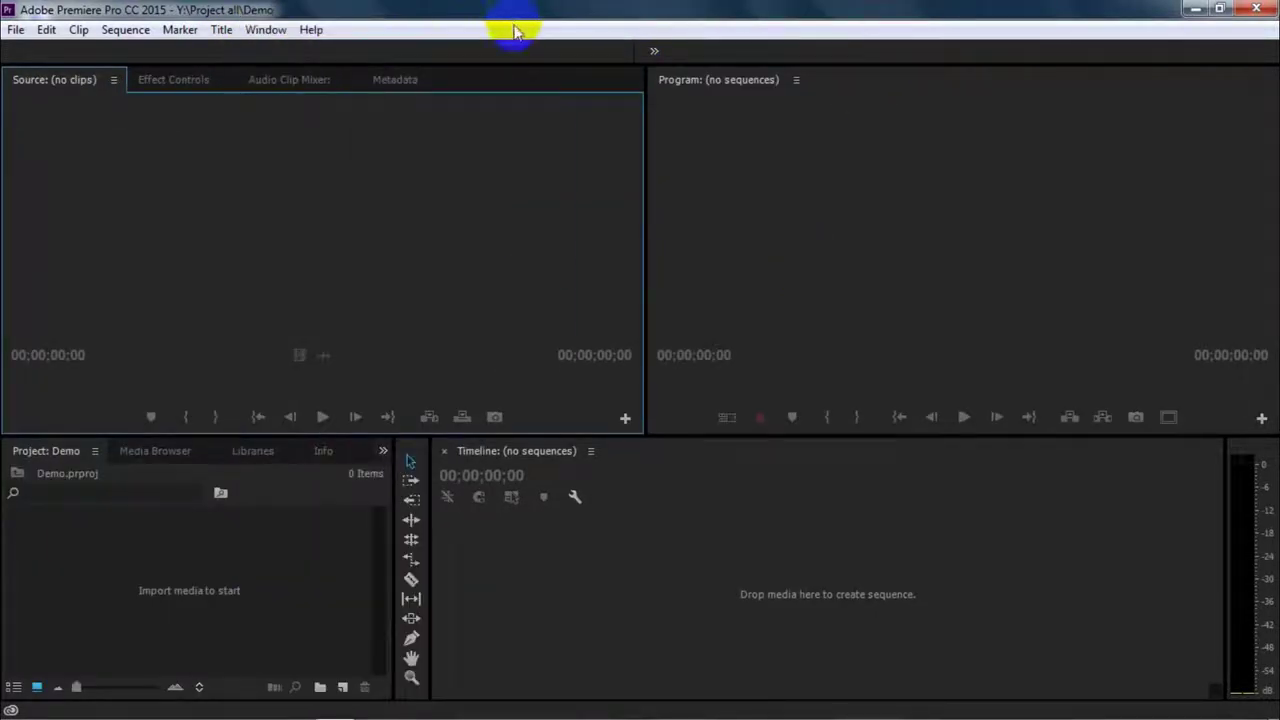
click(632, 55)
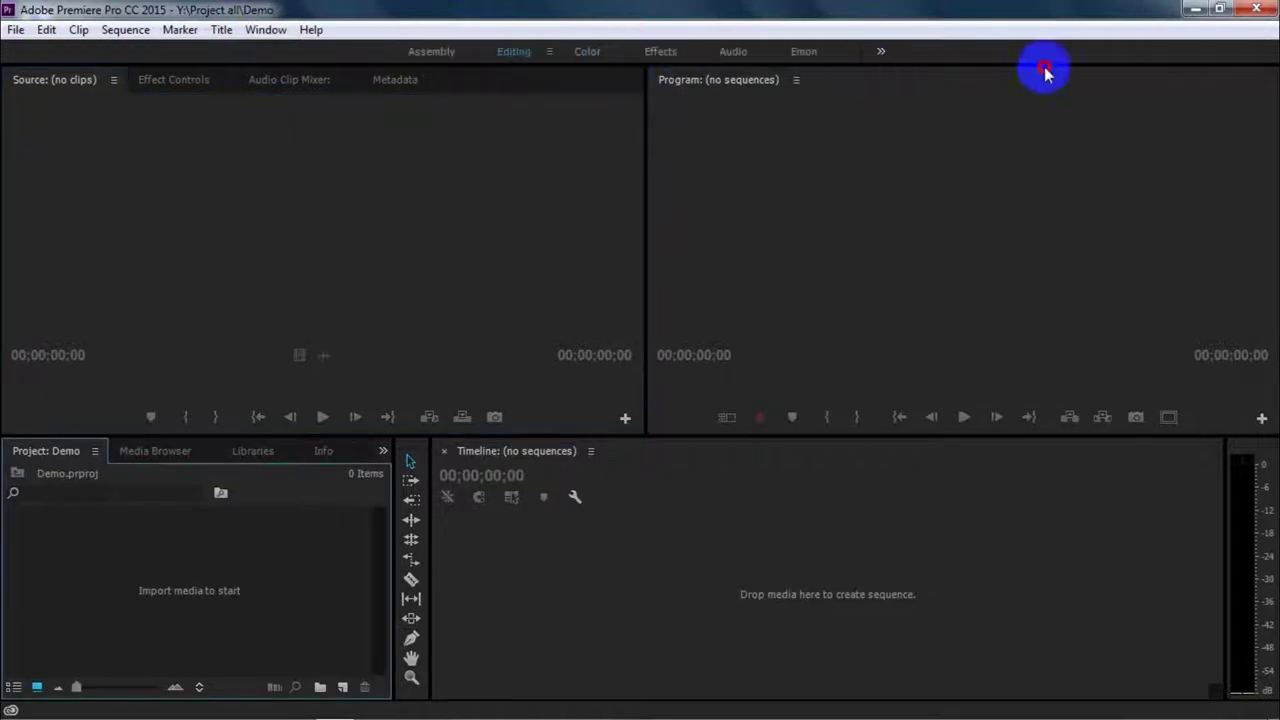
click(657, 610)
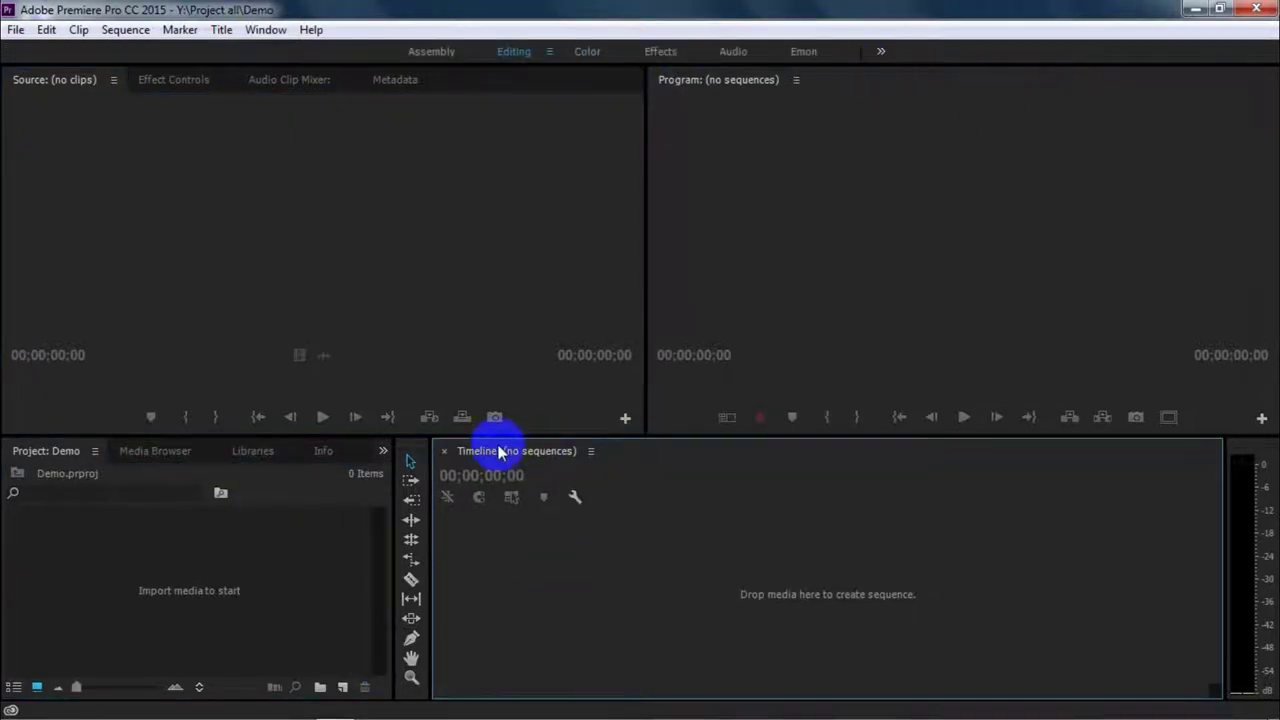
key(shift+1)
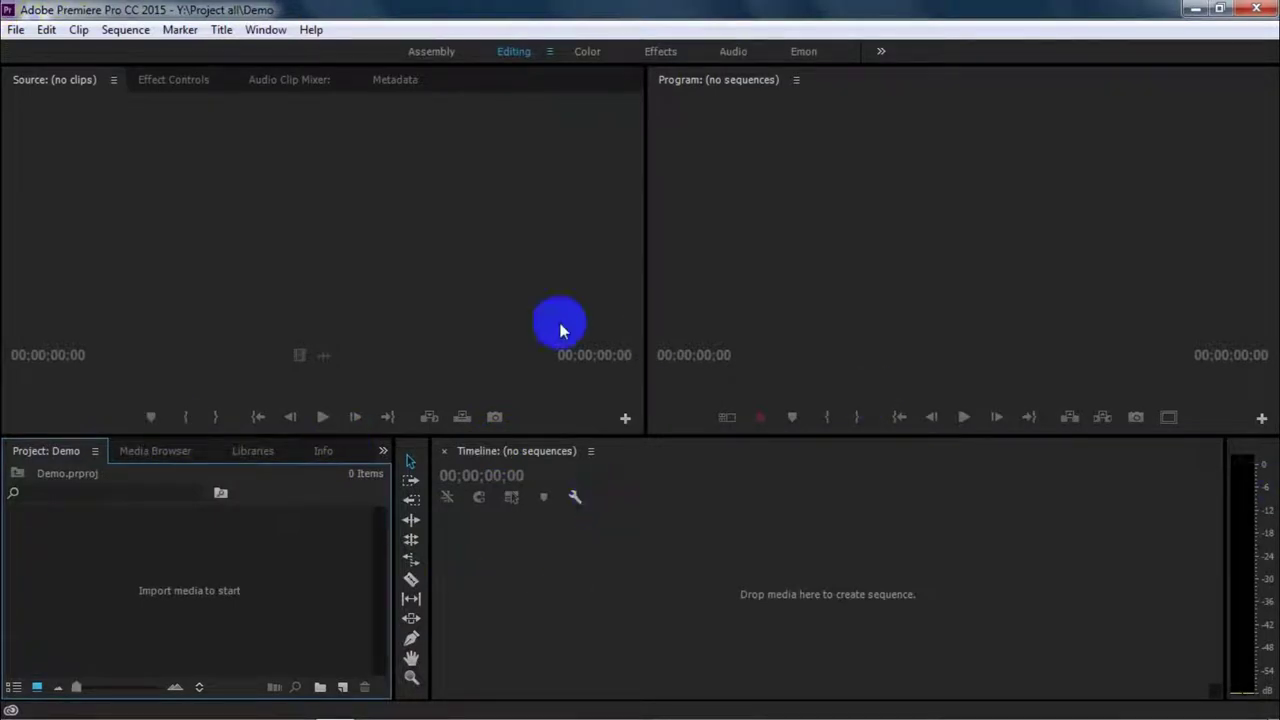
click(443, 60)
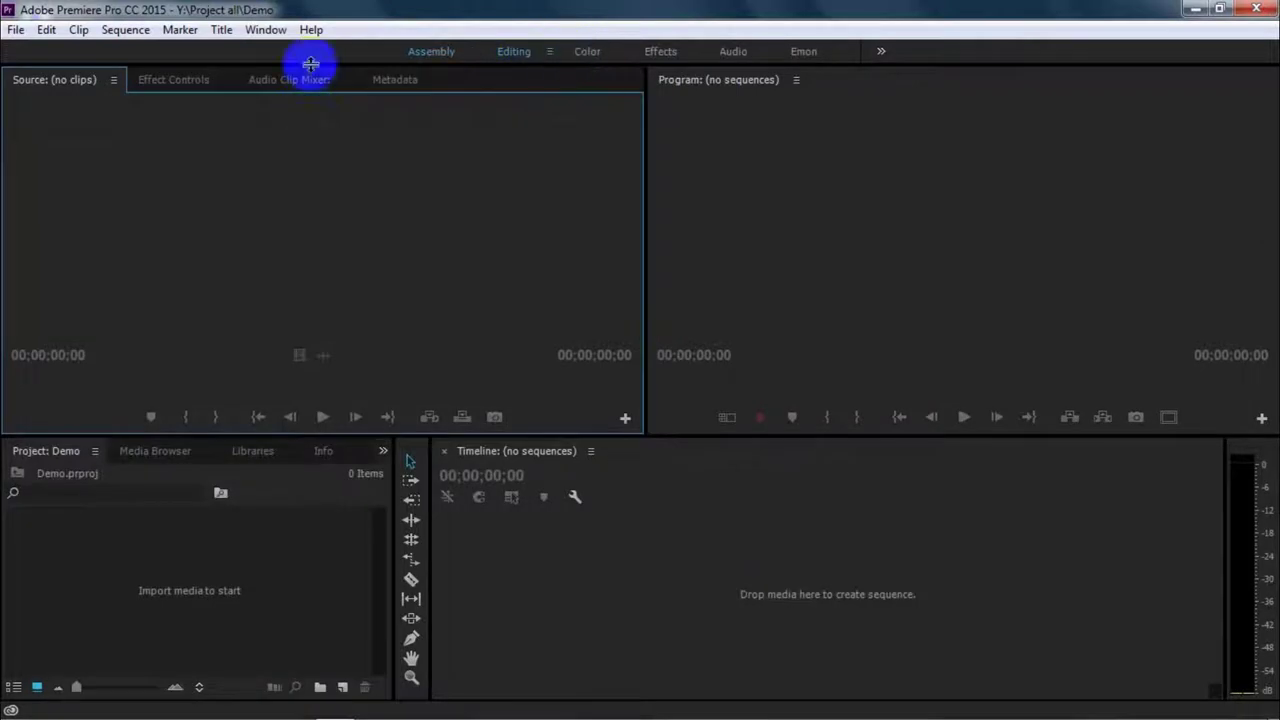
click(265, 29)
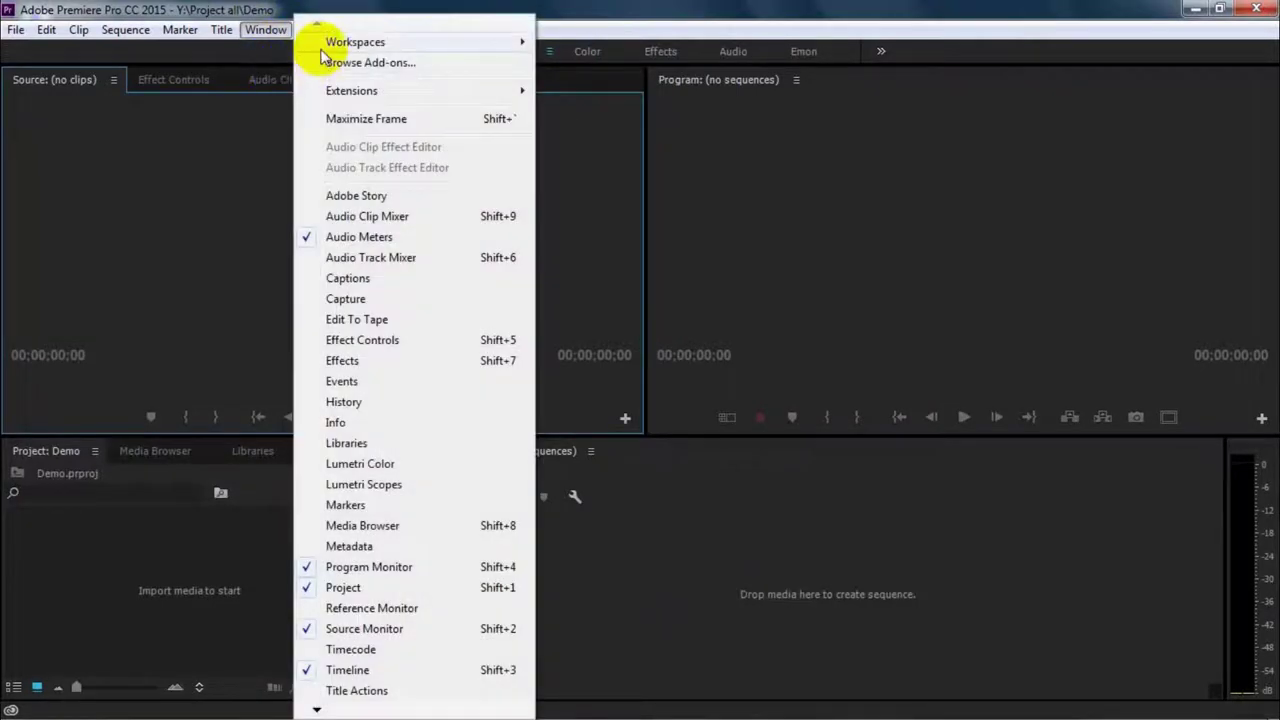
mouse_move(340, 42)
click(574, 146)
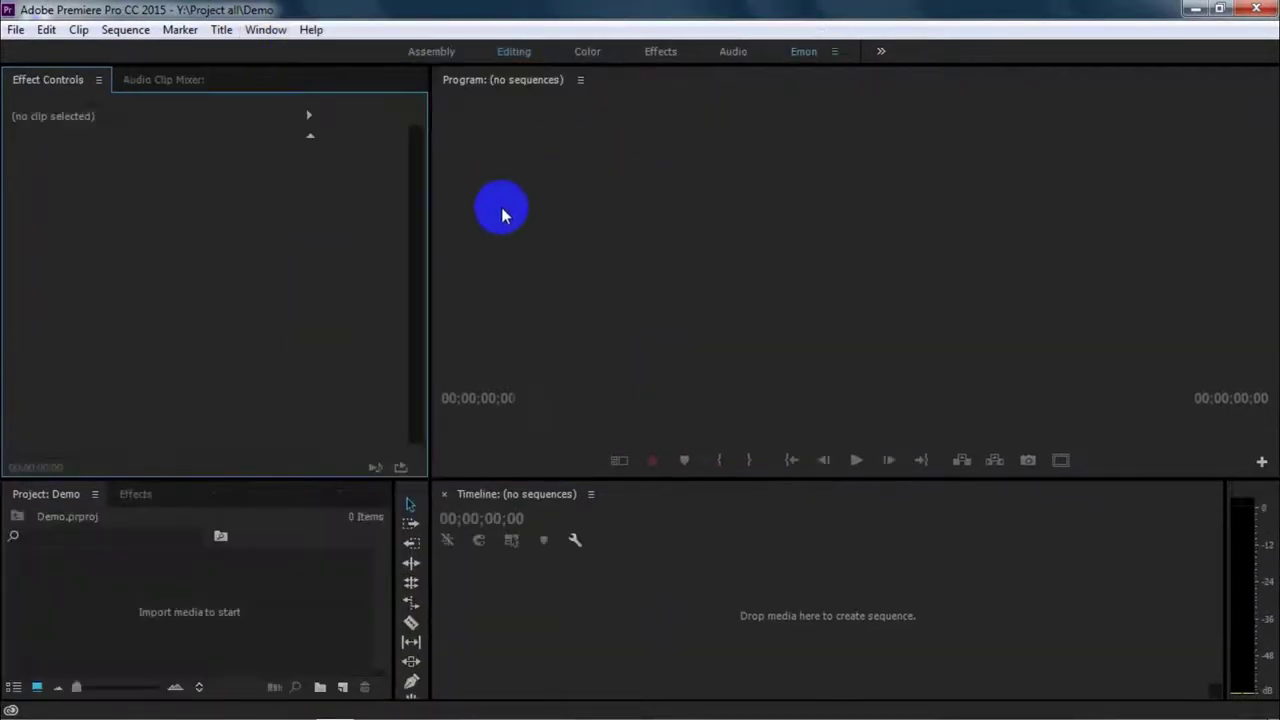
click(878, 50)
click(120, 626)
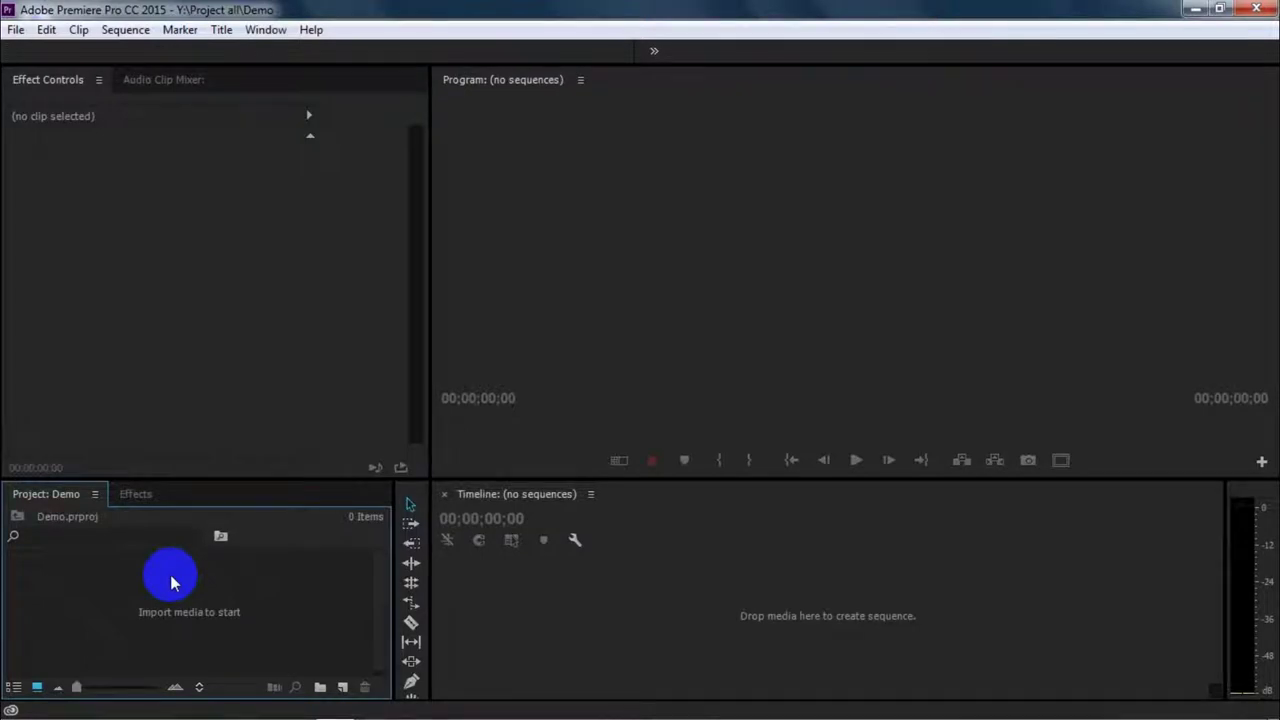
- Look through the Effects, Audio Clip Mixer and Effect Controls panels of the empty Demo project
click(134, 496)
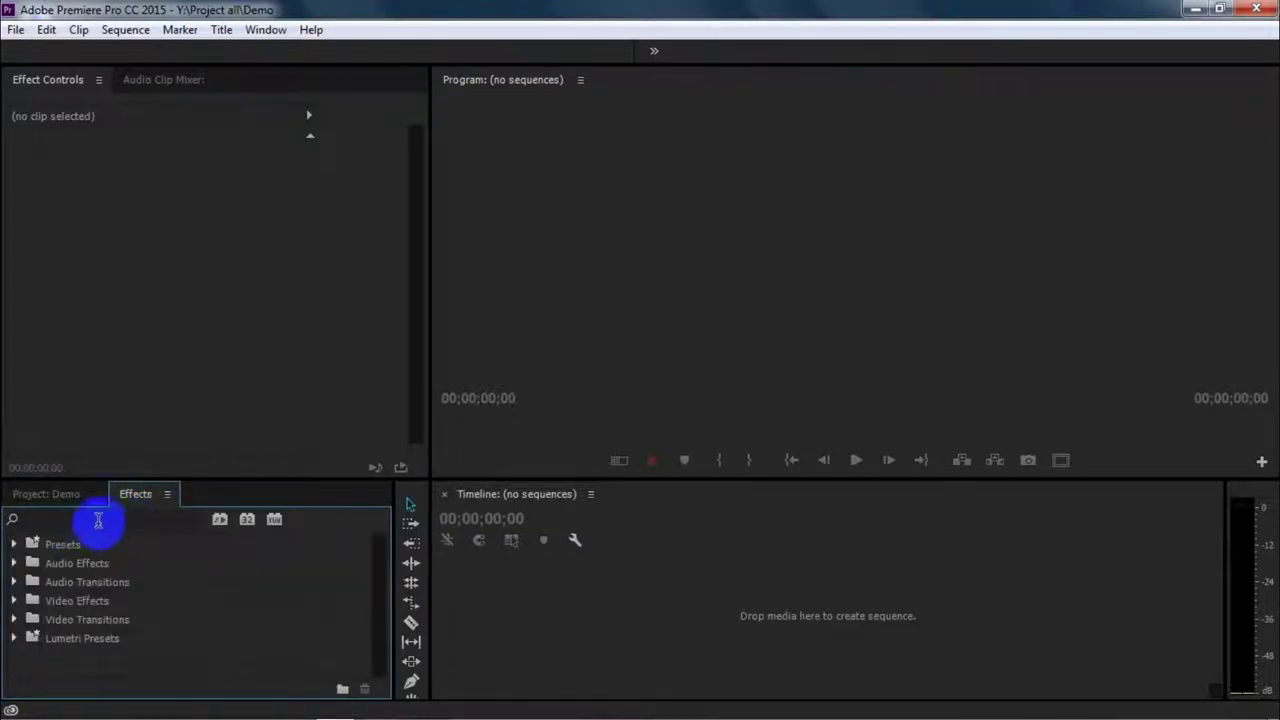
click(98, 520)
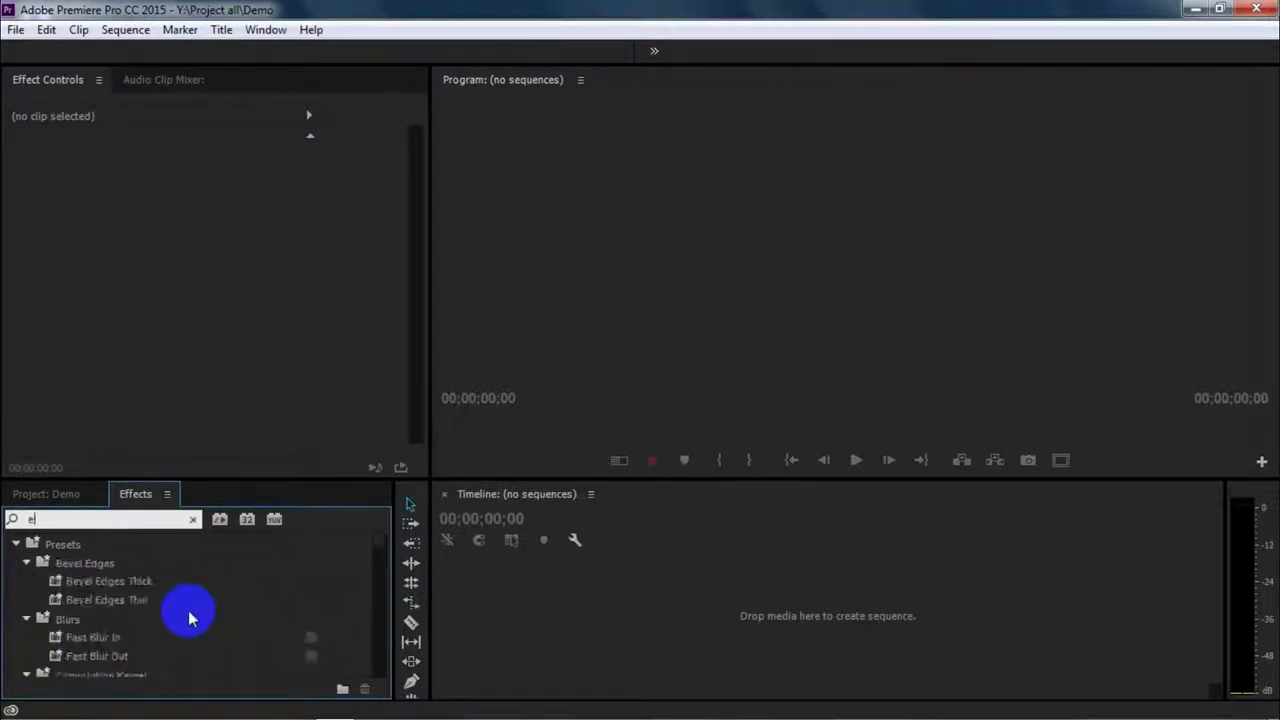
click(42, 500)
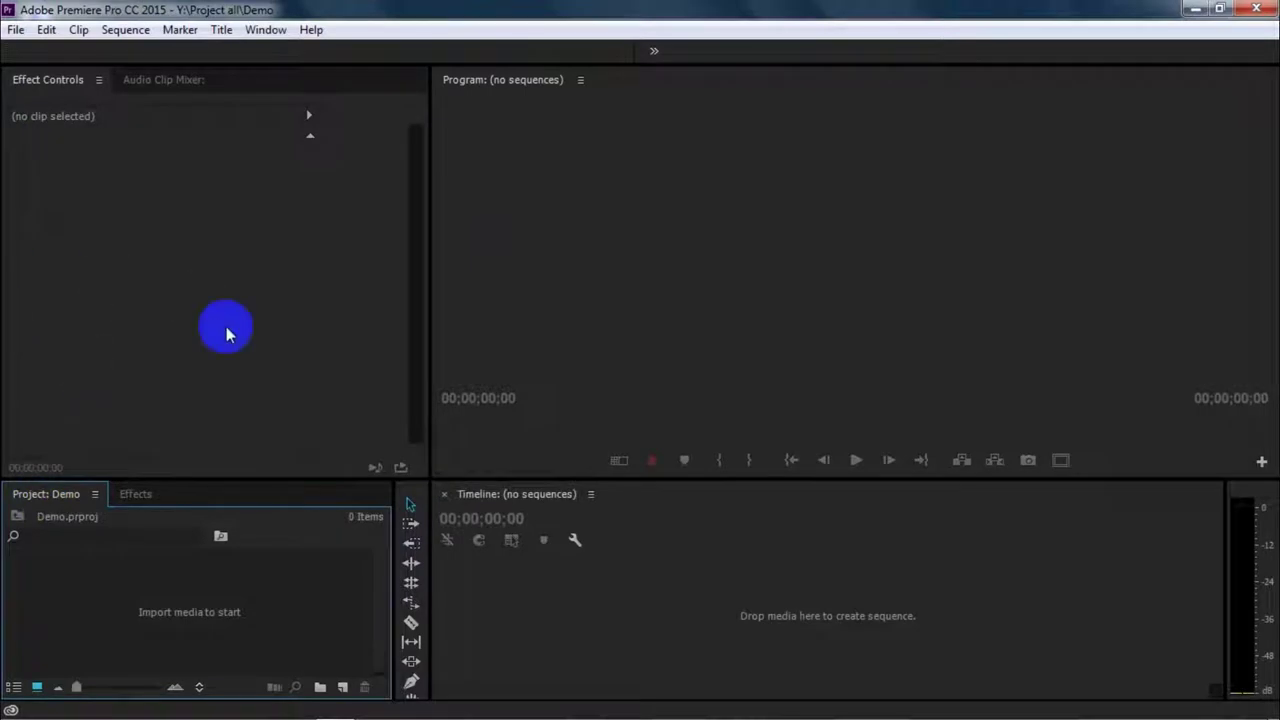
click(150, 80)
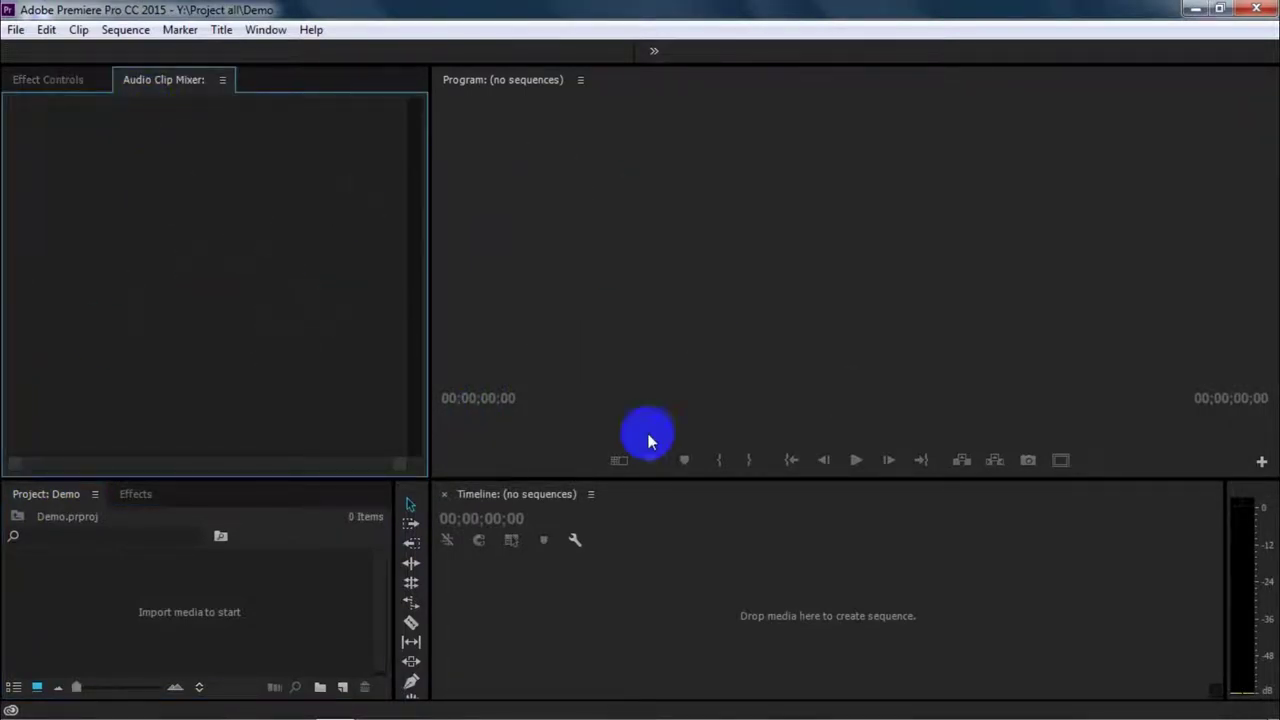
click(135, 600)
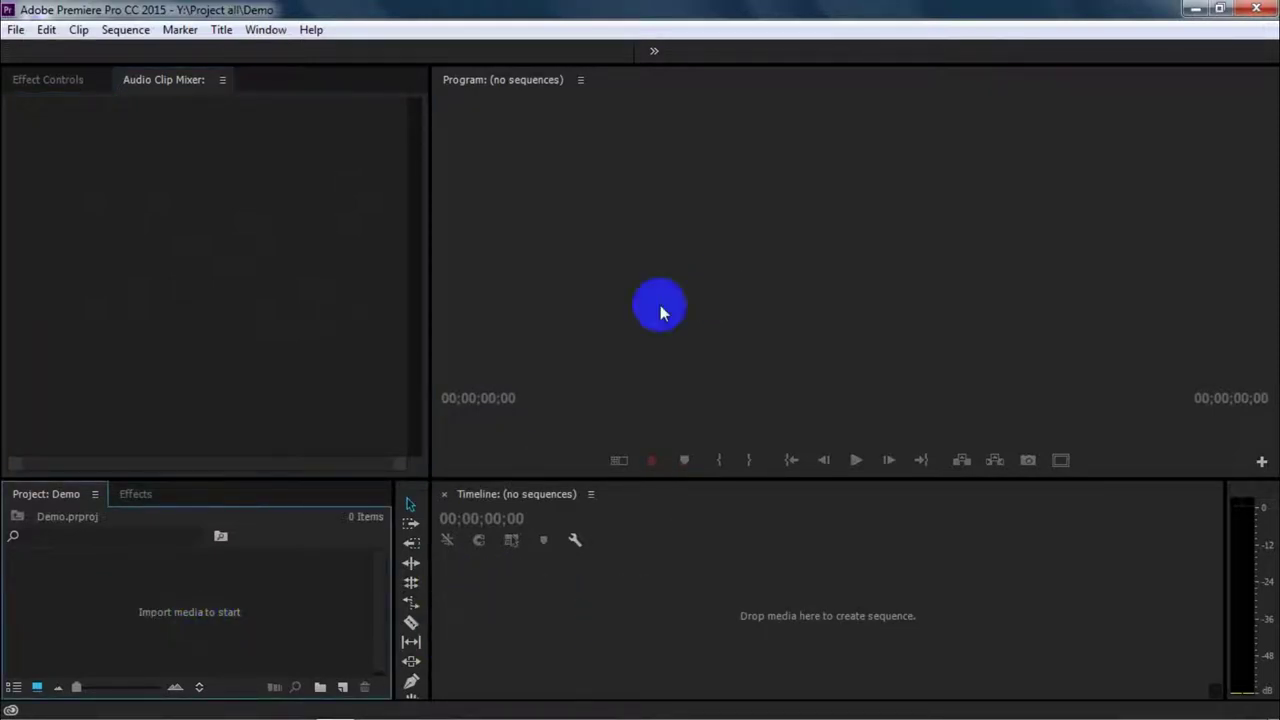
click(583, 311)
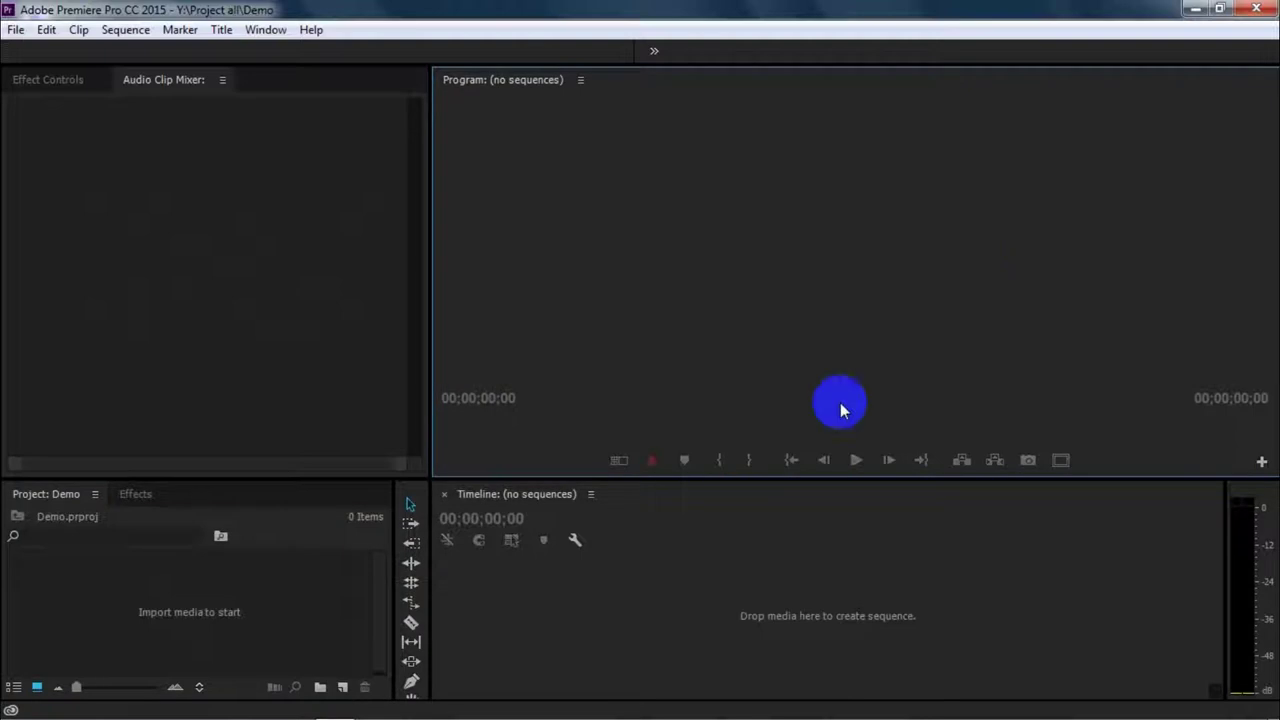
click(55, 80)
- Import vid2.mp4 from the YouTube (Y:) drive and make a sequence from it
click(220, 627)
click(23, 705)
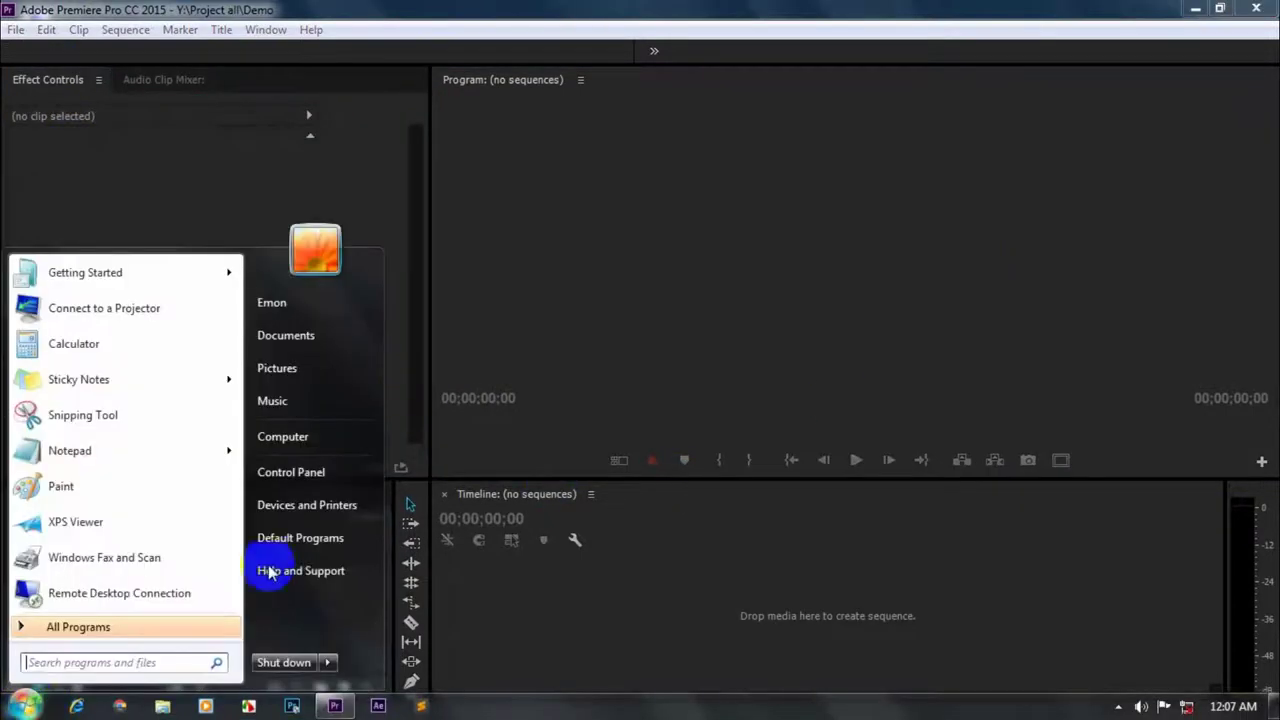
click(283, 437)
click(766, 226)
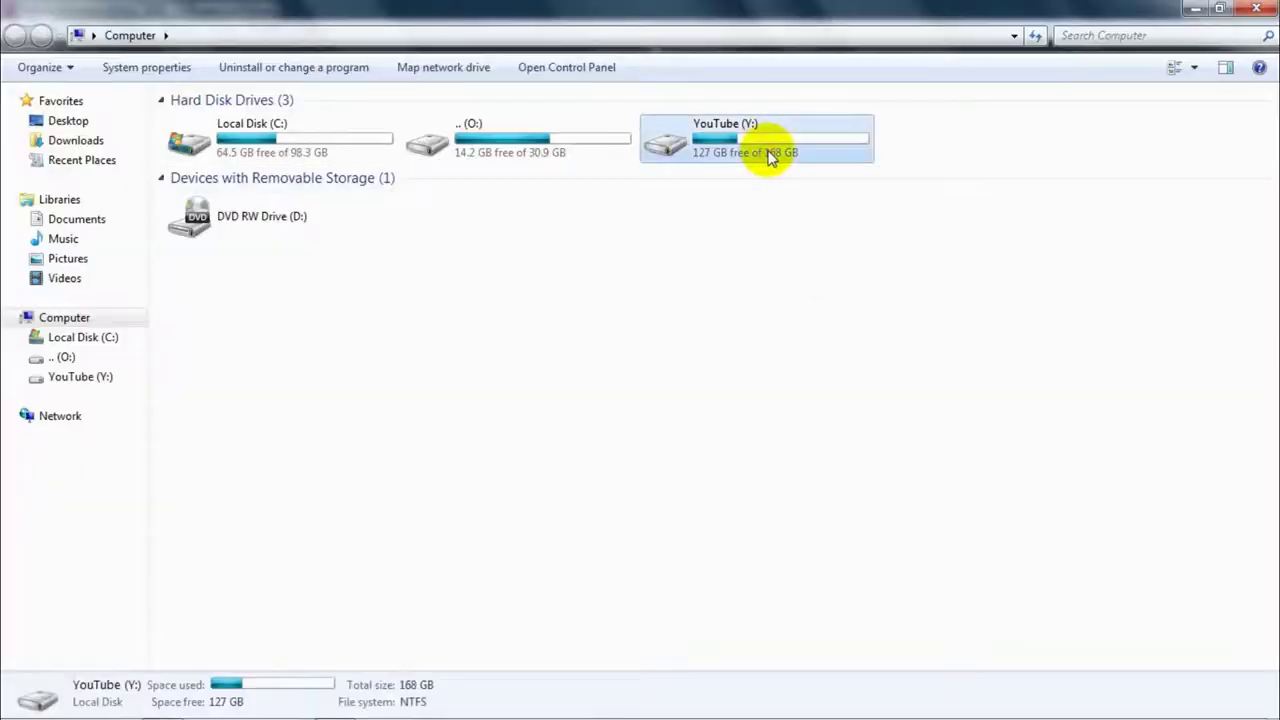
drag(268, 577, 255, 612)
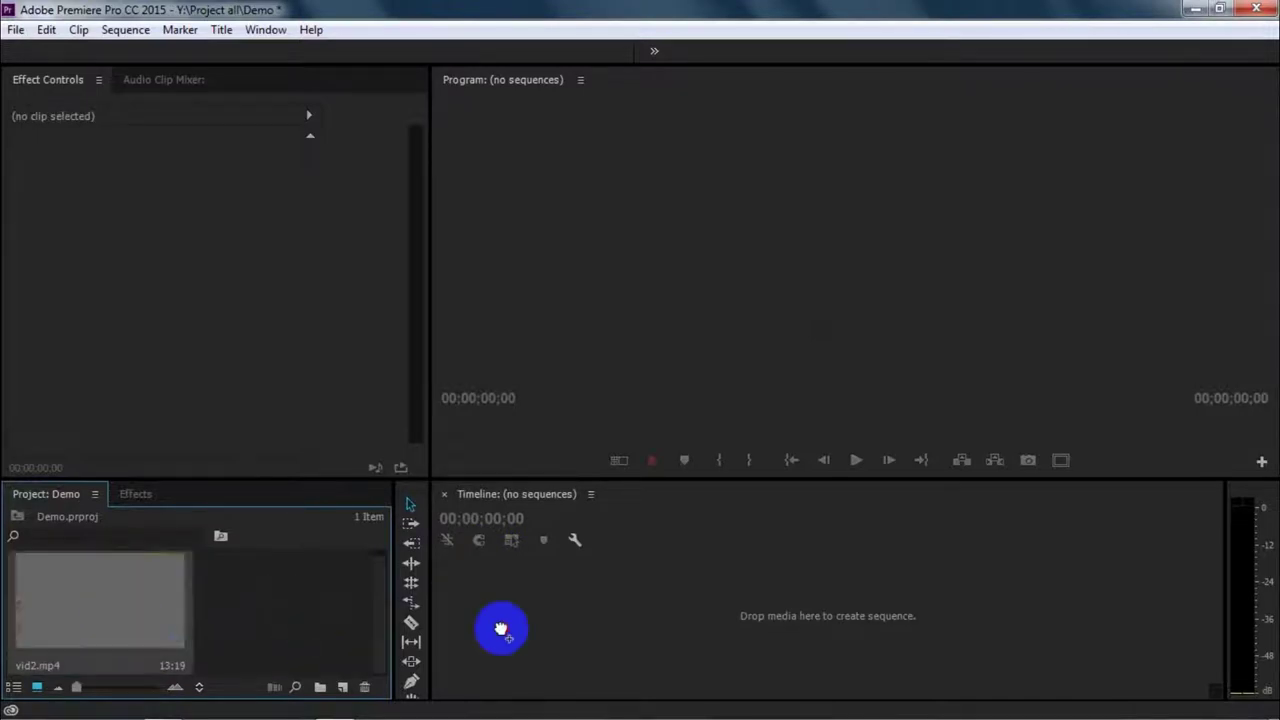
drag(496, 629, 543, 620)
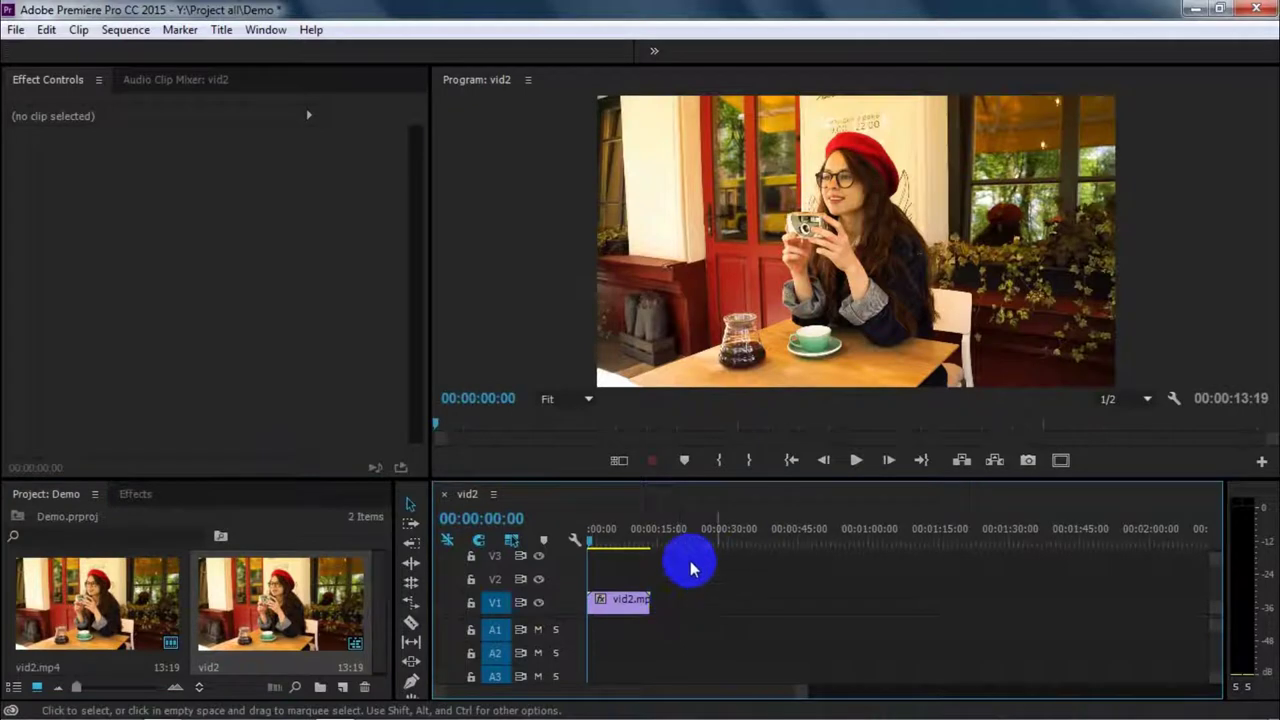
- Place vid2.mp4 in the timeline, move it up to track V2, and deselect all clips
mouse_move(803, 697)
mouse_down()
mouse_move(1213, 680)
mouse_move(903, 643)
mouse_move(403, 690)
mouse_up()
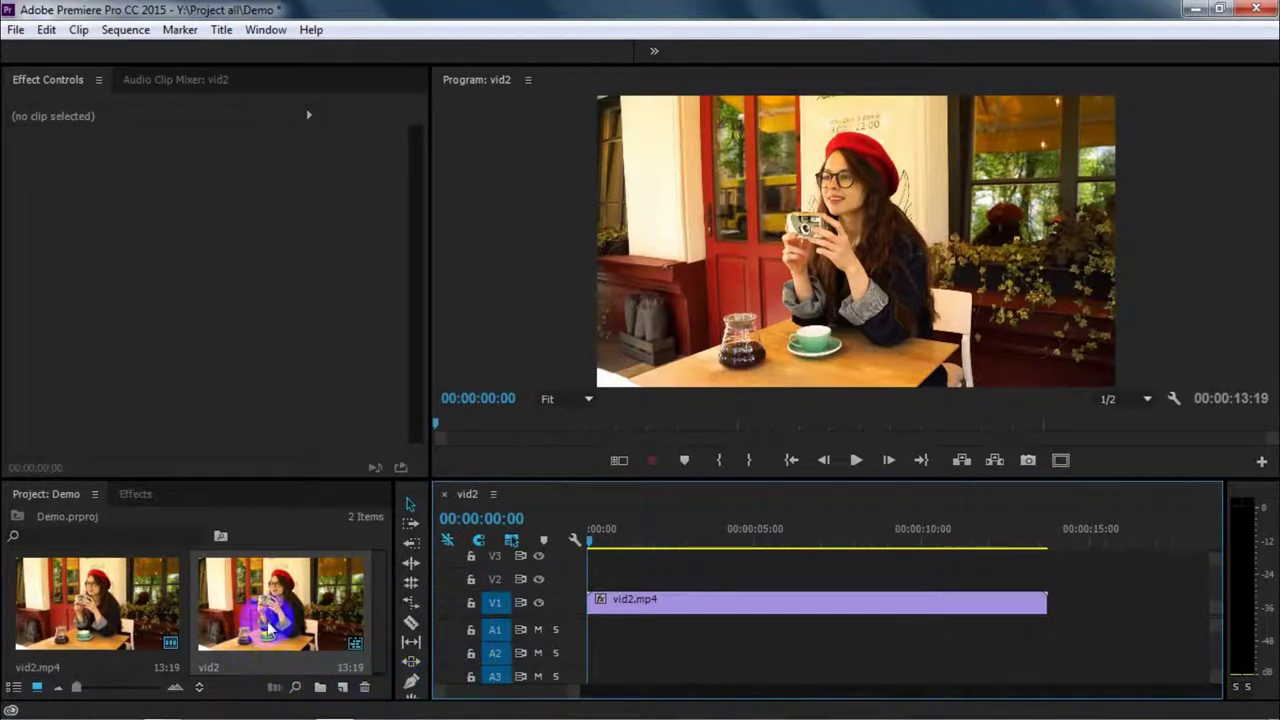
mouse_move(1211, 603)
mouse_down()
mouse_move(1211, 589)
mouse_move(1220, 660)
mouse_up()
mouse_move(858, 598)
mouse_down()
mouse_move(828, 563)
mouse_move(775, 598)
mouse_up()
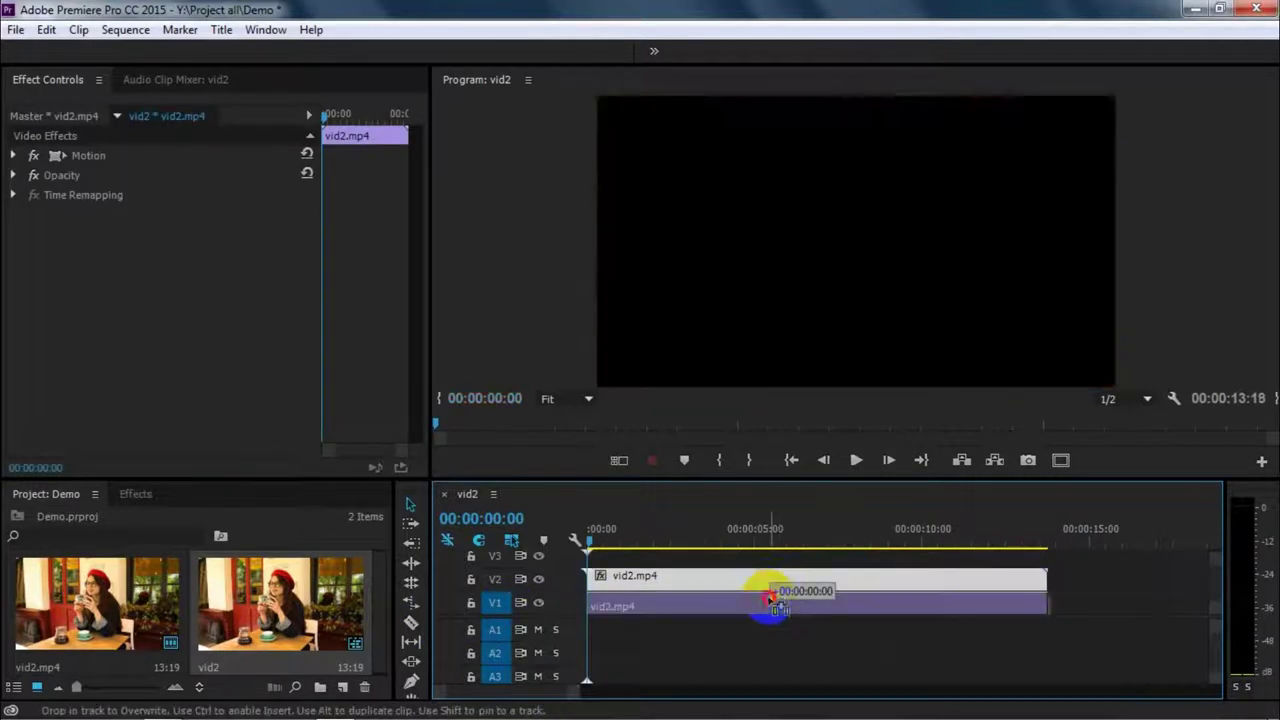
drag(634, 620, 846, 690)
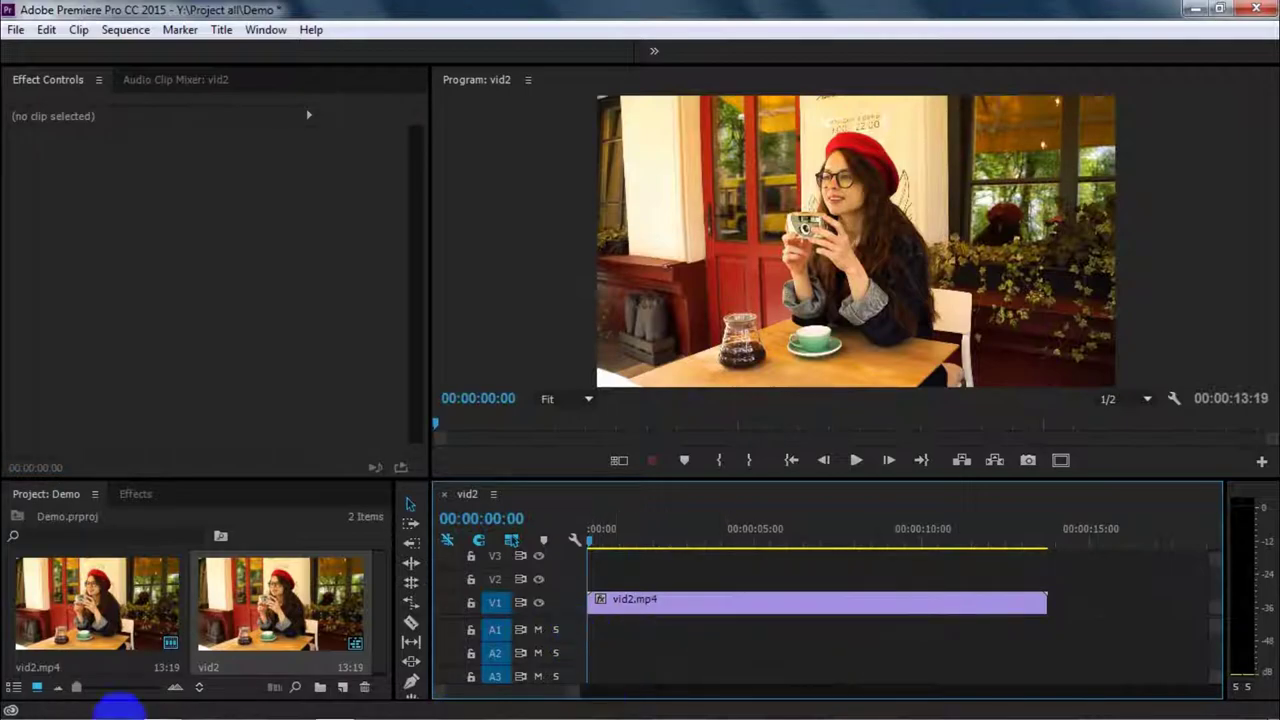
- Drag the Barcelona video from the ws folder into Premiere to import it
click(162, 706)
click(702, 546)
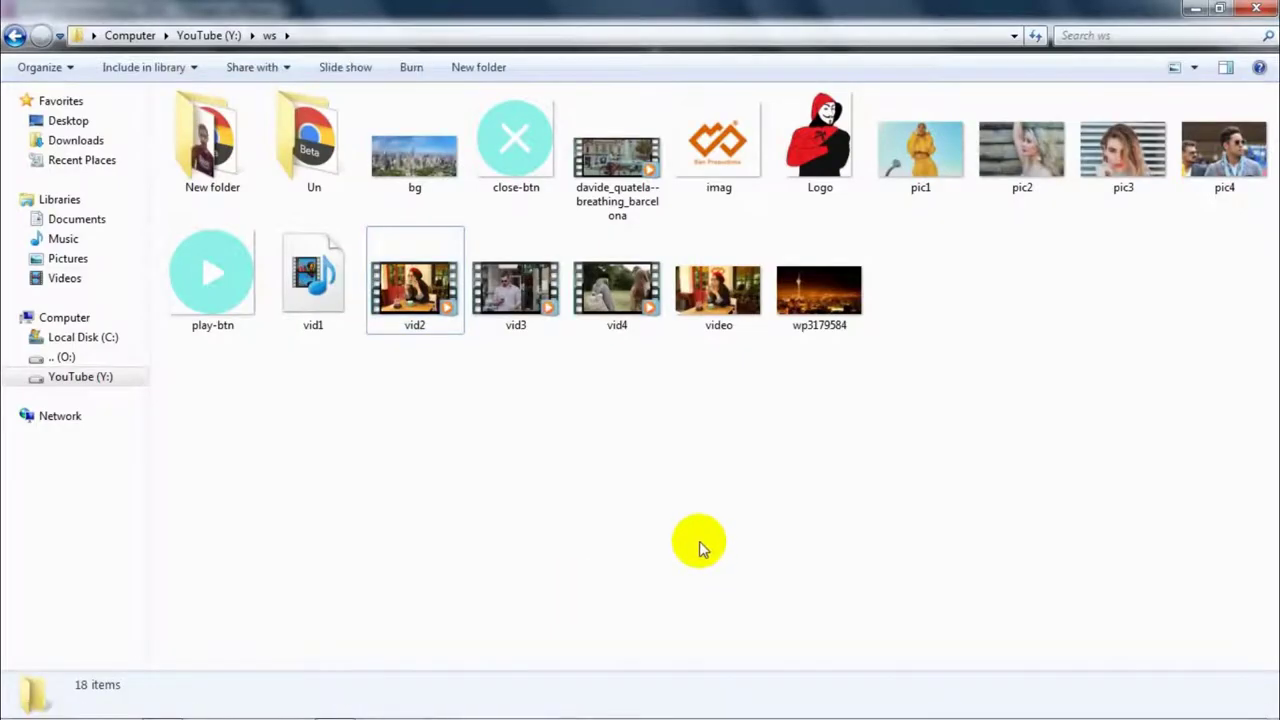
drag(617, 160, 330, 712)
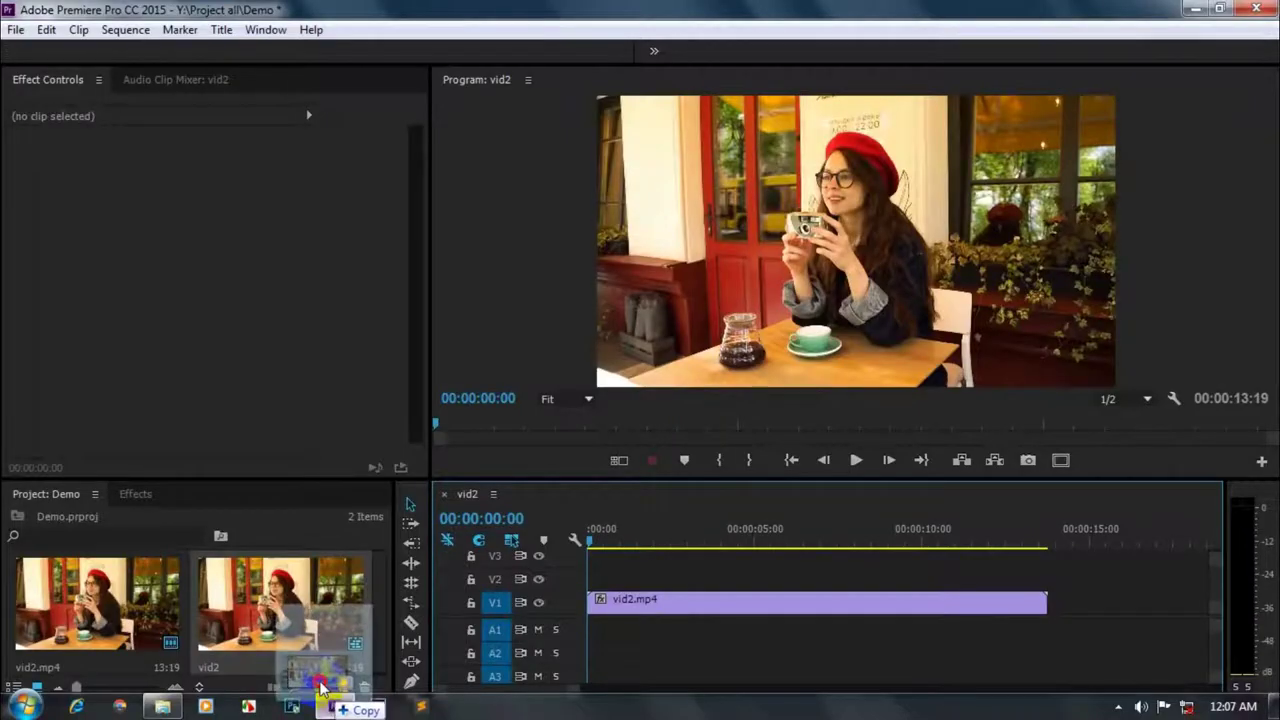
drag(330, 712, 310, 669)
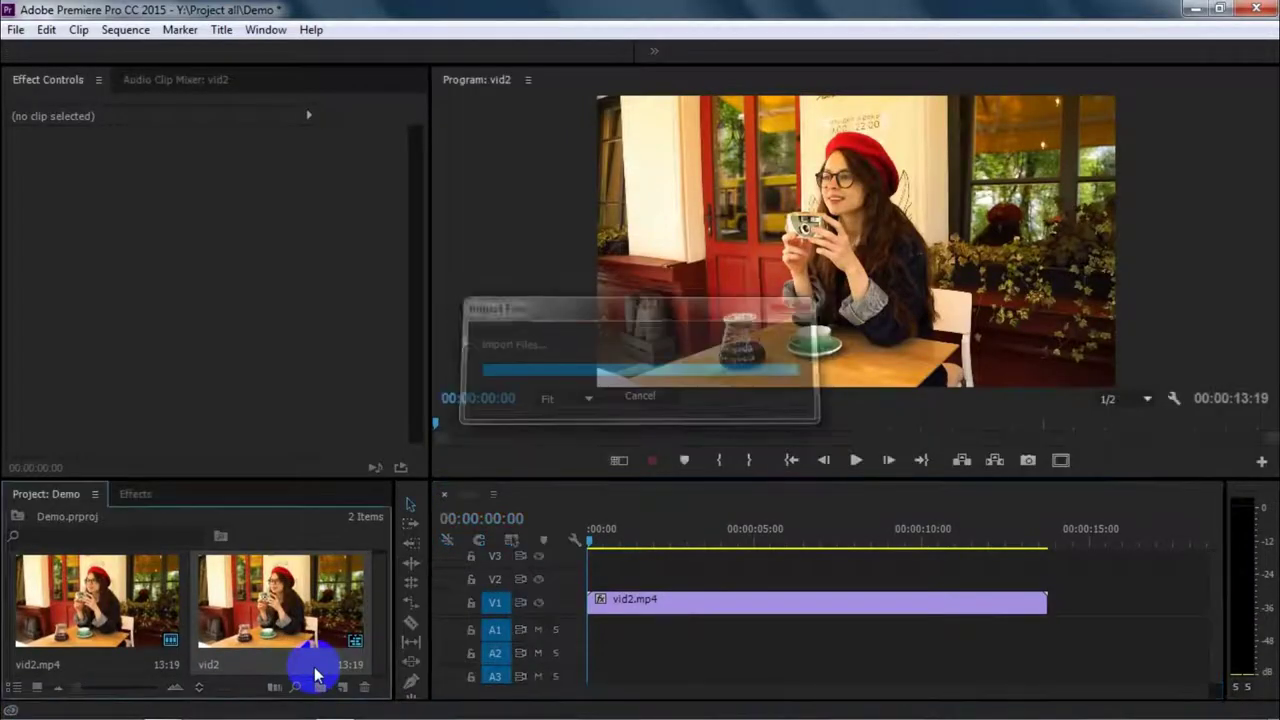
- Put the Barcelona clip at the start of V1, hide V3, and preview at 00:00:04:15 and 00:00:07:00
mouse_move(1157, 617)
mouse_down()
mouse_move(1068, 606)
mouse_move(943, 560)
mouse_up()
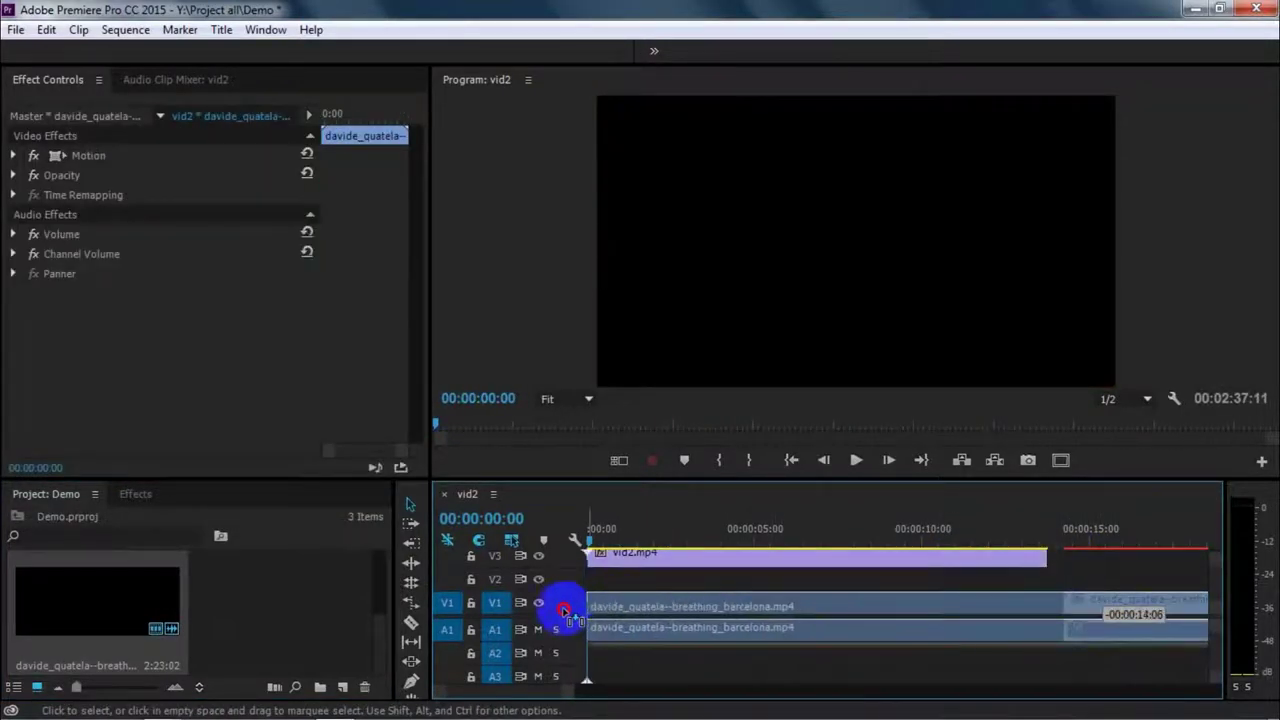
drag(1048, 612, 568, 608)
click(663, 552)
click(538, 555)
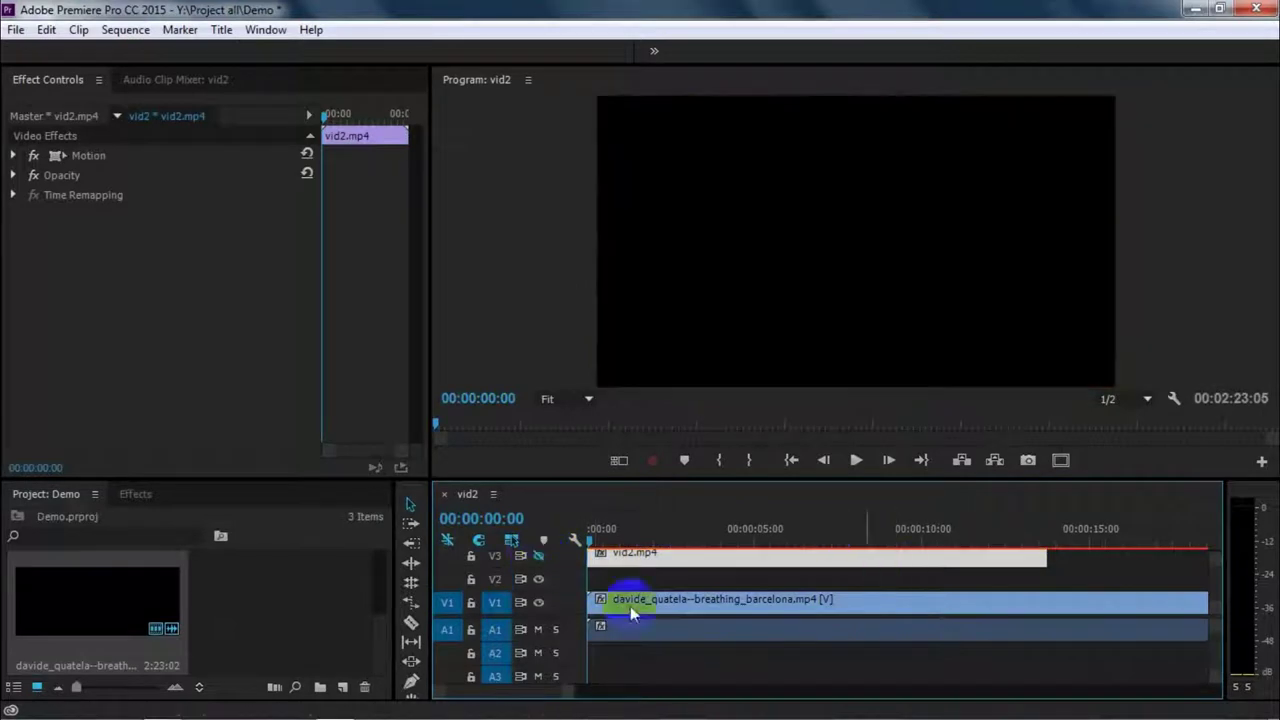
drag(583, 540, 743, 562)
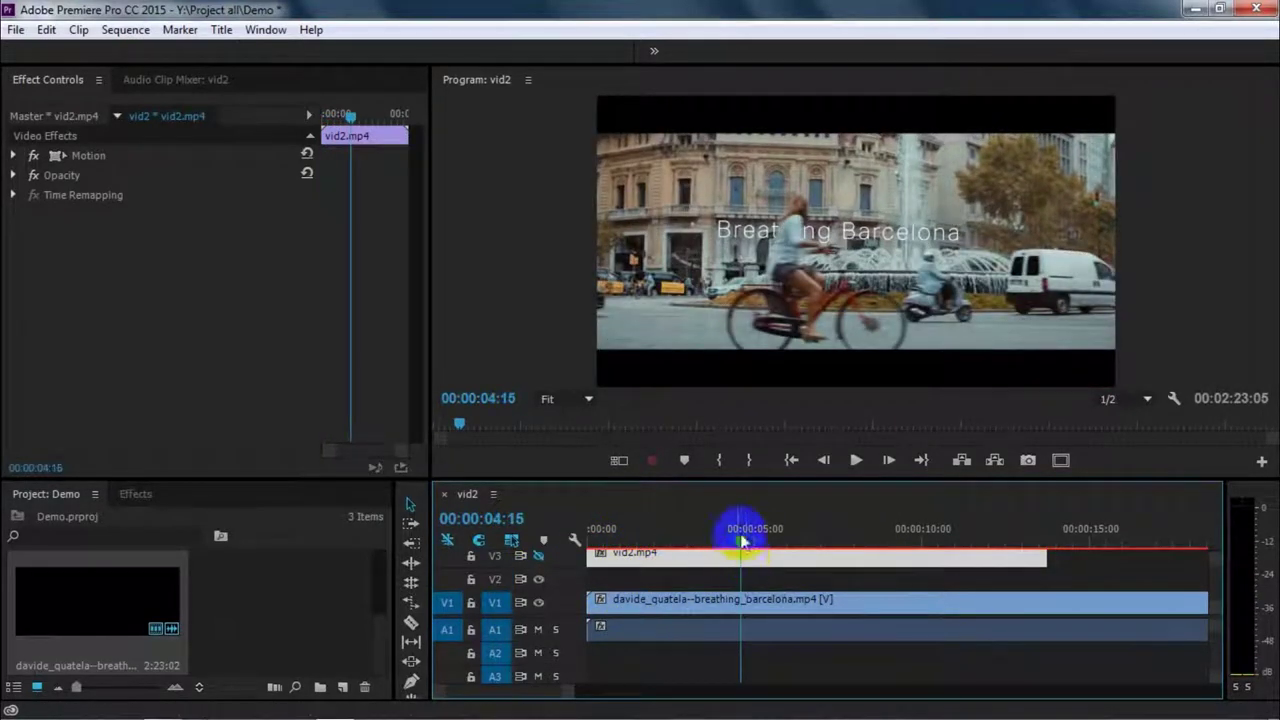
drag(746, 565, 821, 545)
click(950, 638)
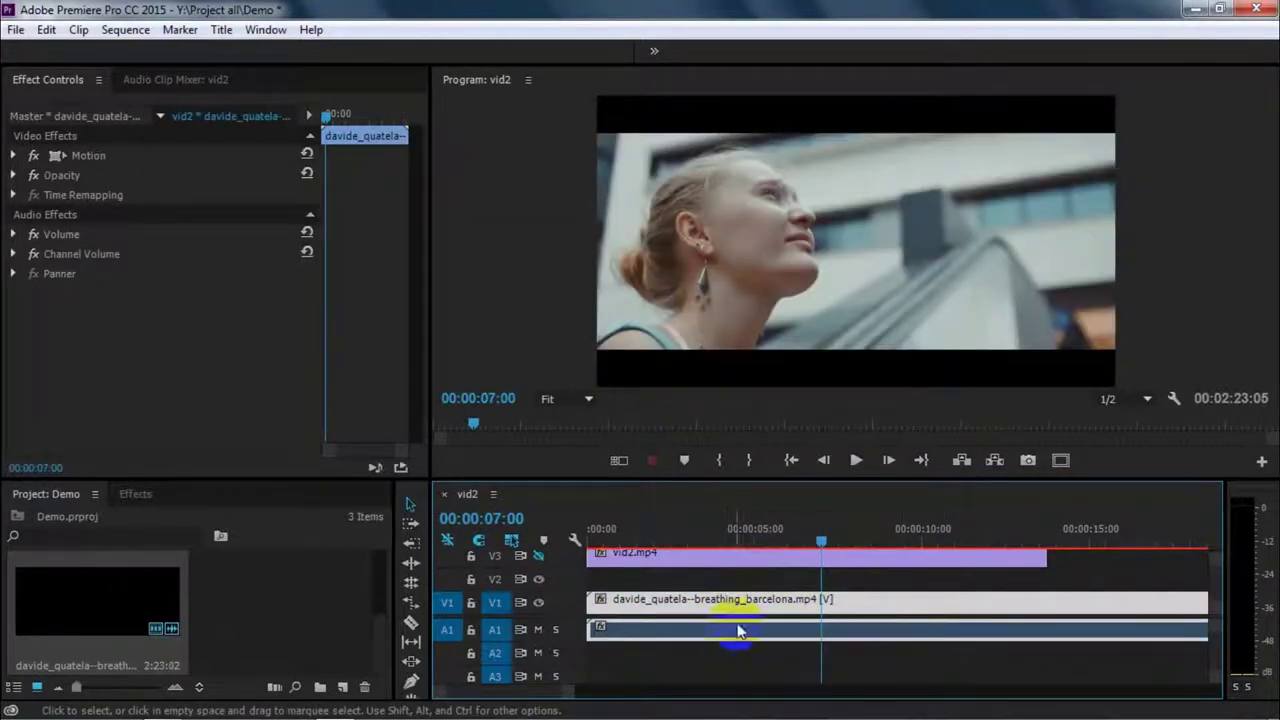
- Delete the Barcelona clip from the sequence and move vid2.mp4 from V3 down to V1
drag(533, 617, 474, 626)
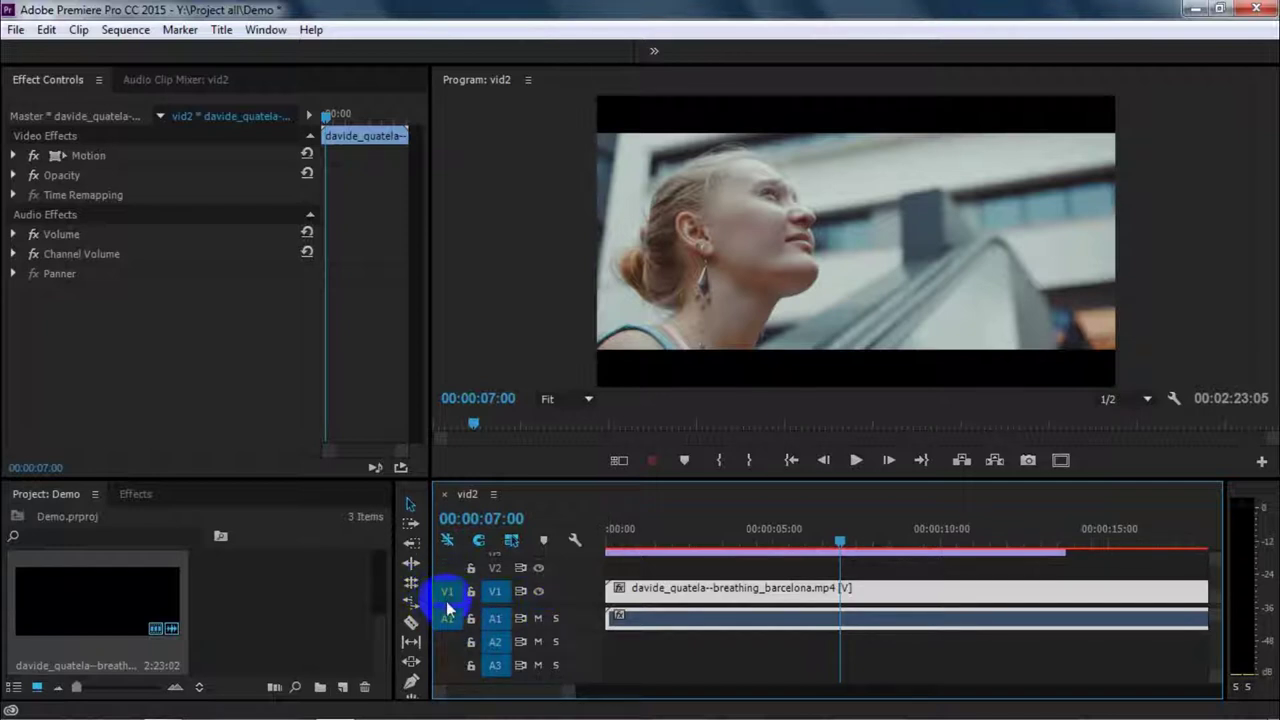
click(451, 605)
scroll(771, 671, up, 1)
drag(789, 665, 740, 607)
key(Delete)
drag(720, 562, 722, 640)
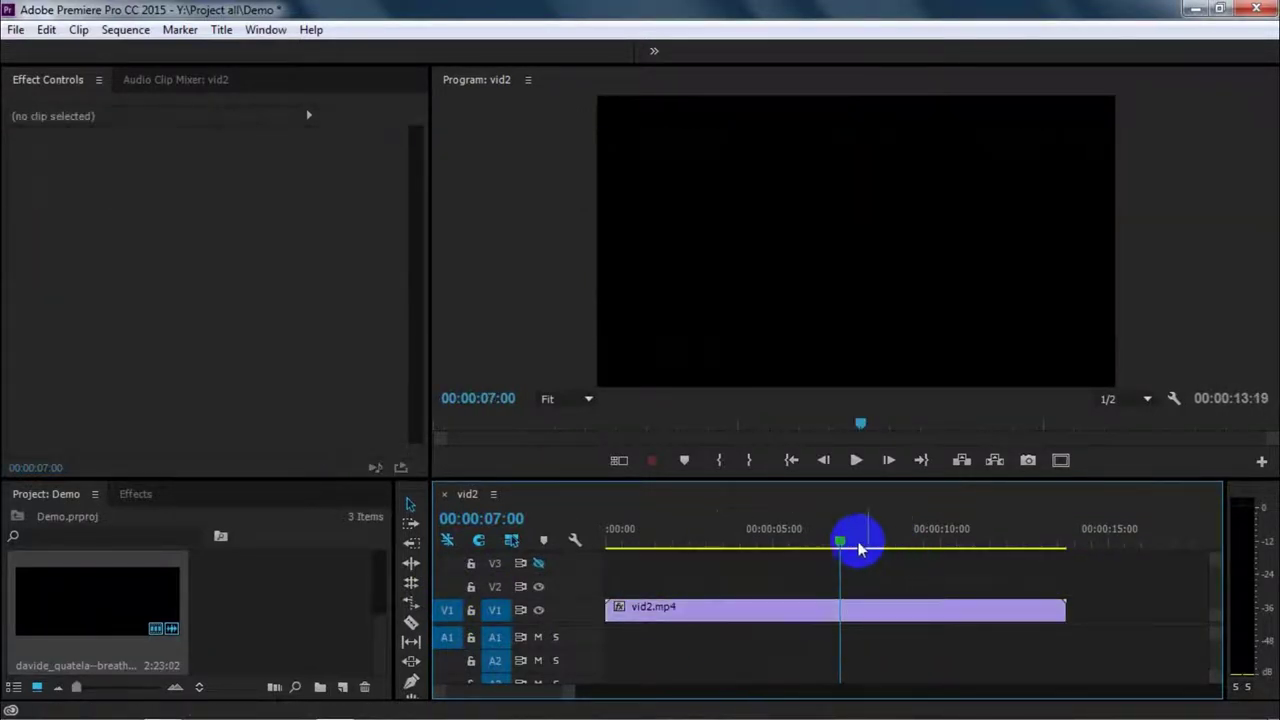
drag(857, 543, 725, 541)
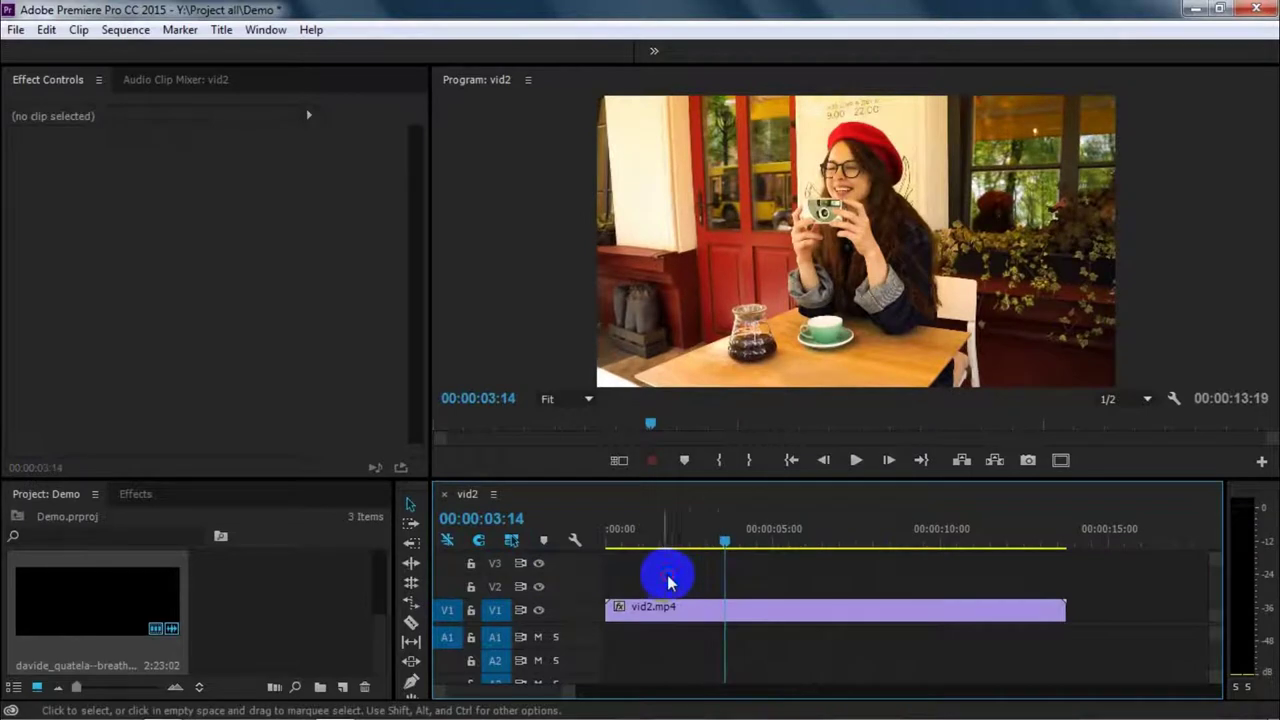
mouse_move(723, 543)
mouse_down()
mouse_move(625, 553)
mouse_move(650, 606)
mouse_up()
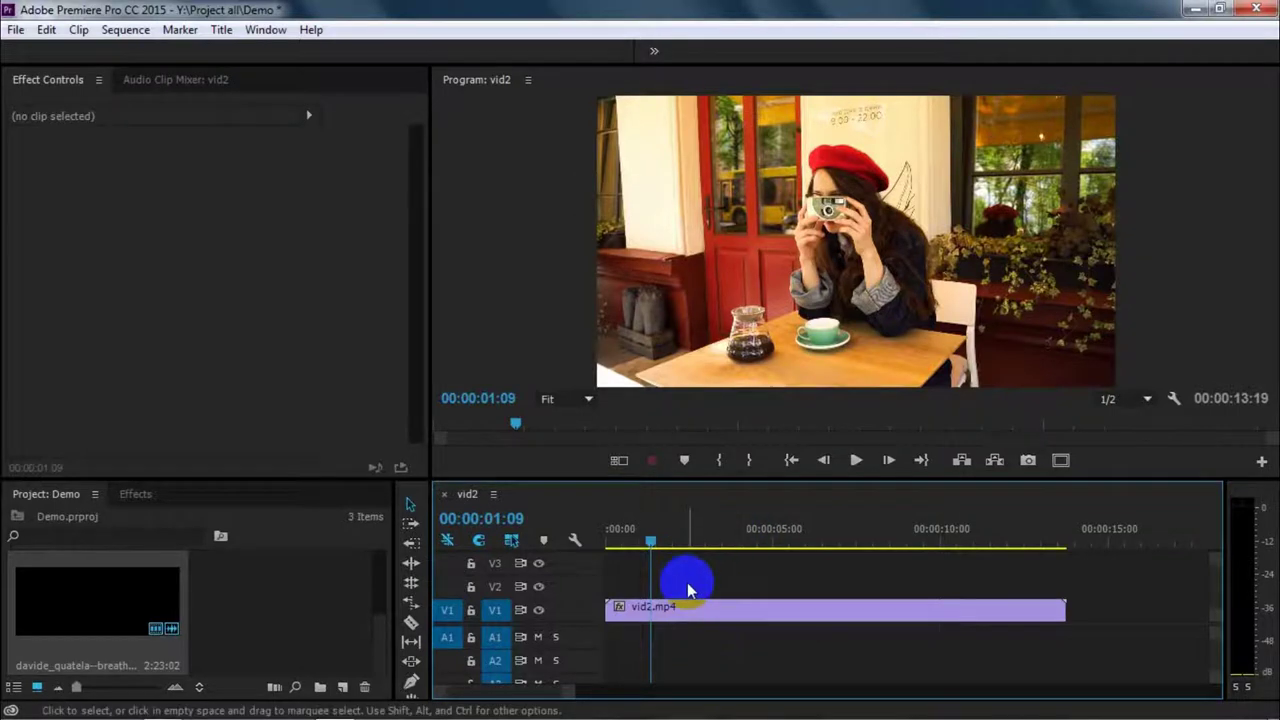
click(412, 625)
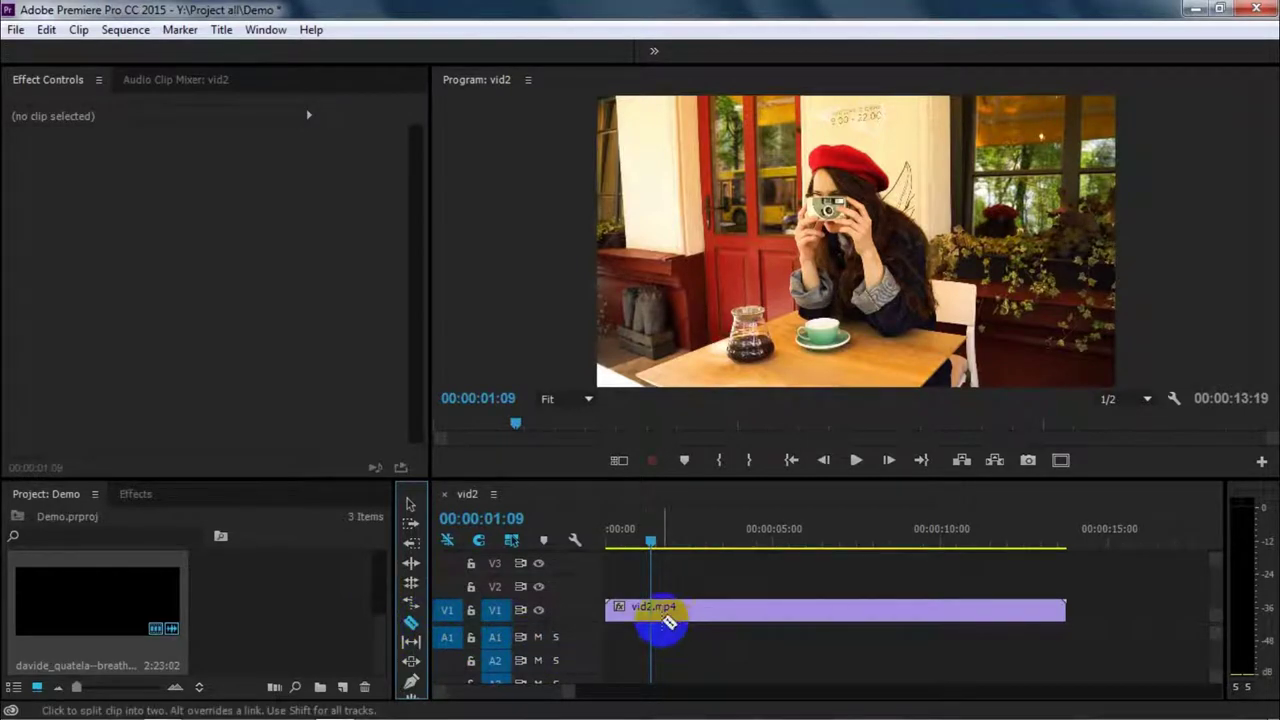
click(411, 504)
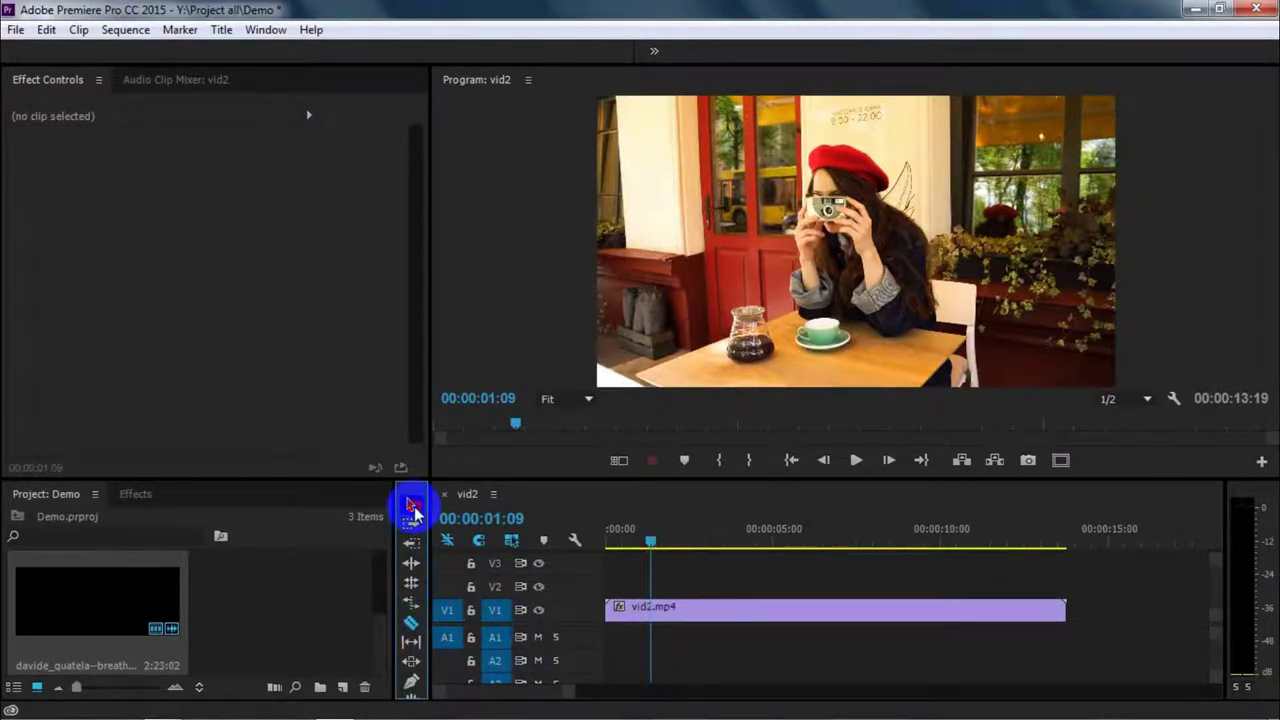
key(c)
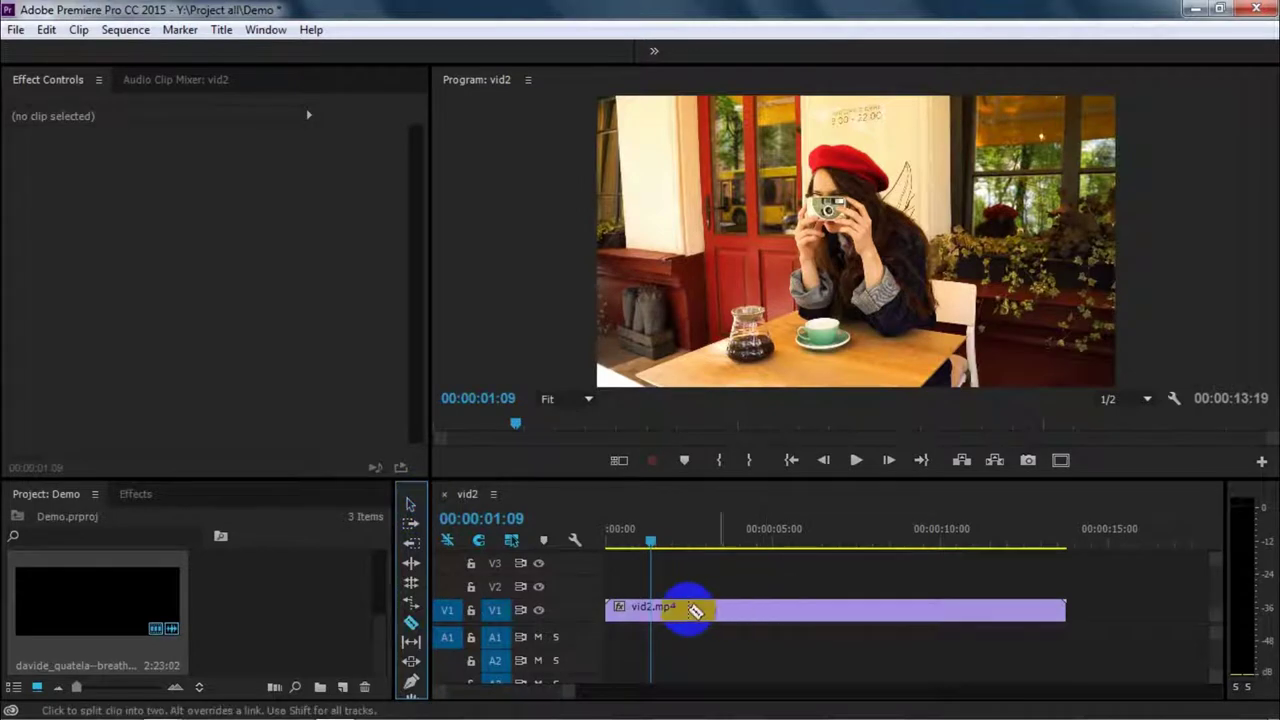
click(681, 610)
click(748, 610)
click(830, 610)
click(954, 610)
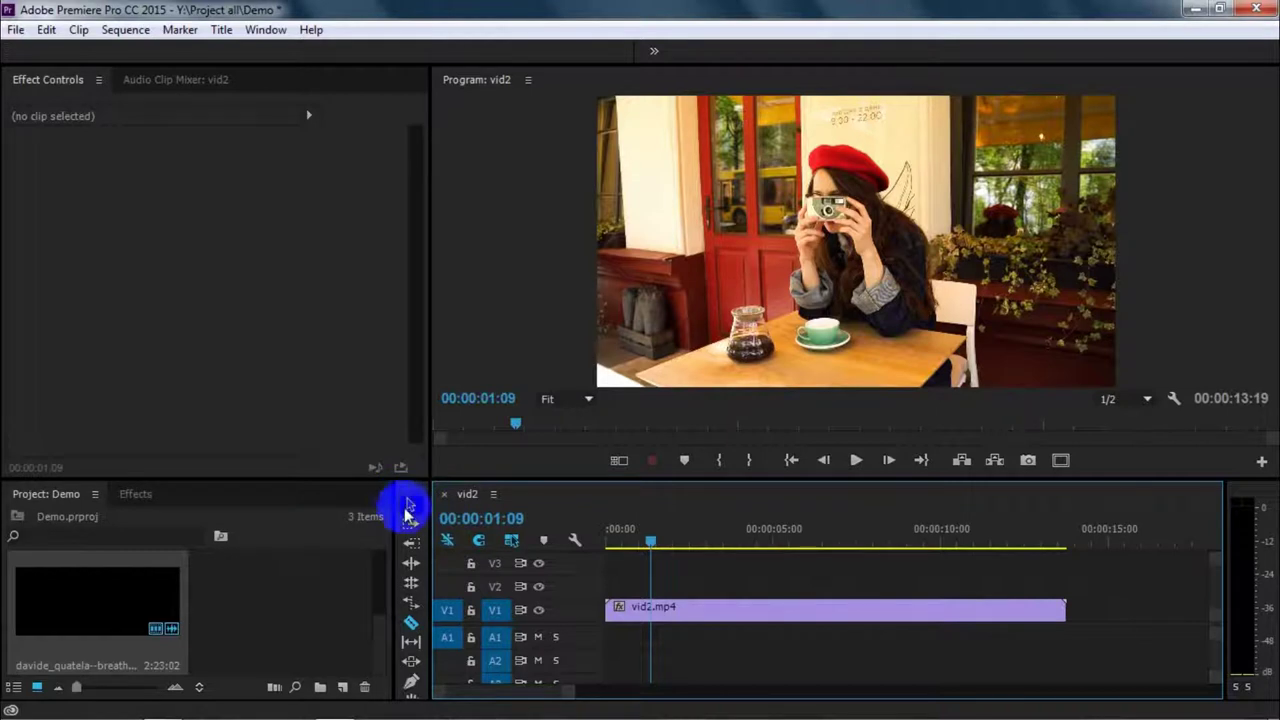
click(409, 505)
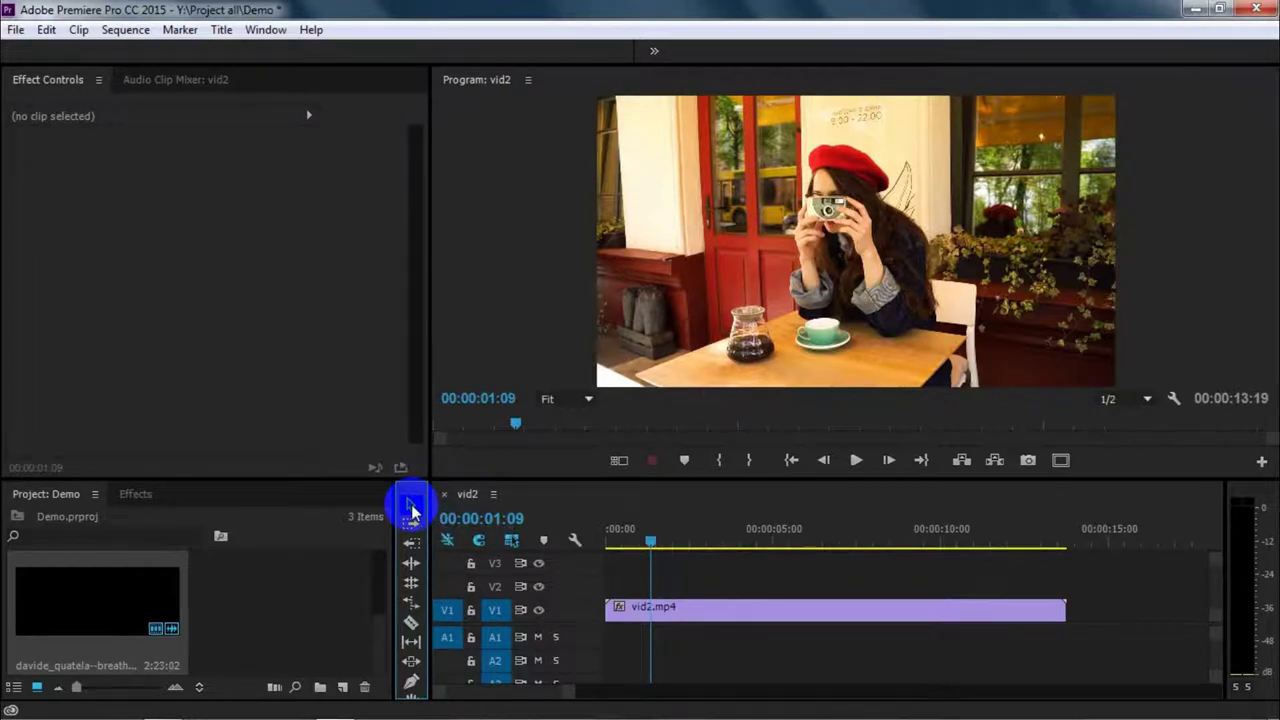
mouse_move(686, 609)
mouse_down()
mouse_move(735, 632)
mouse_move(714, 606)
mouse_up()
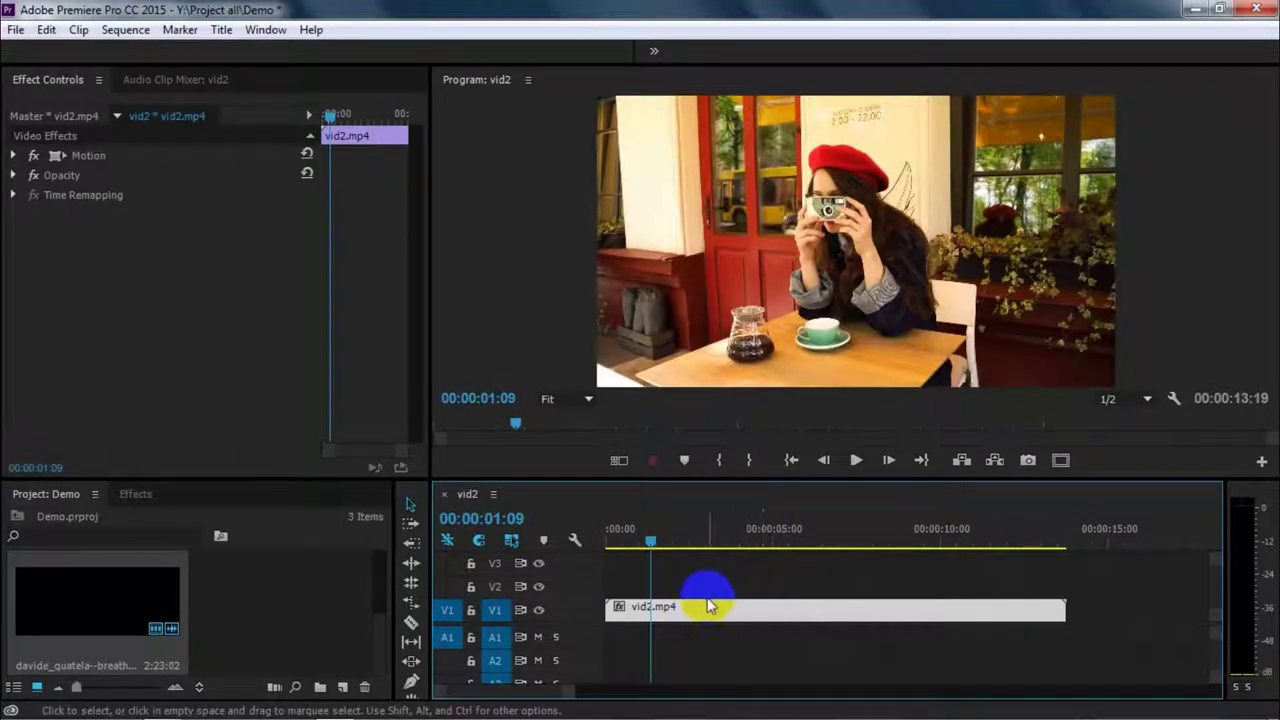
- Split vid2.mp4 at 00:00:05:01 and move the second part later, leaving a gap
drag(668, 543, 779, 550)
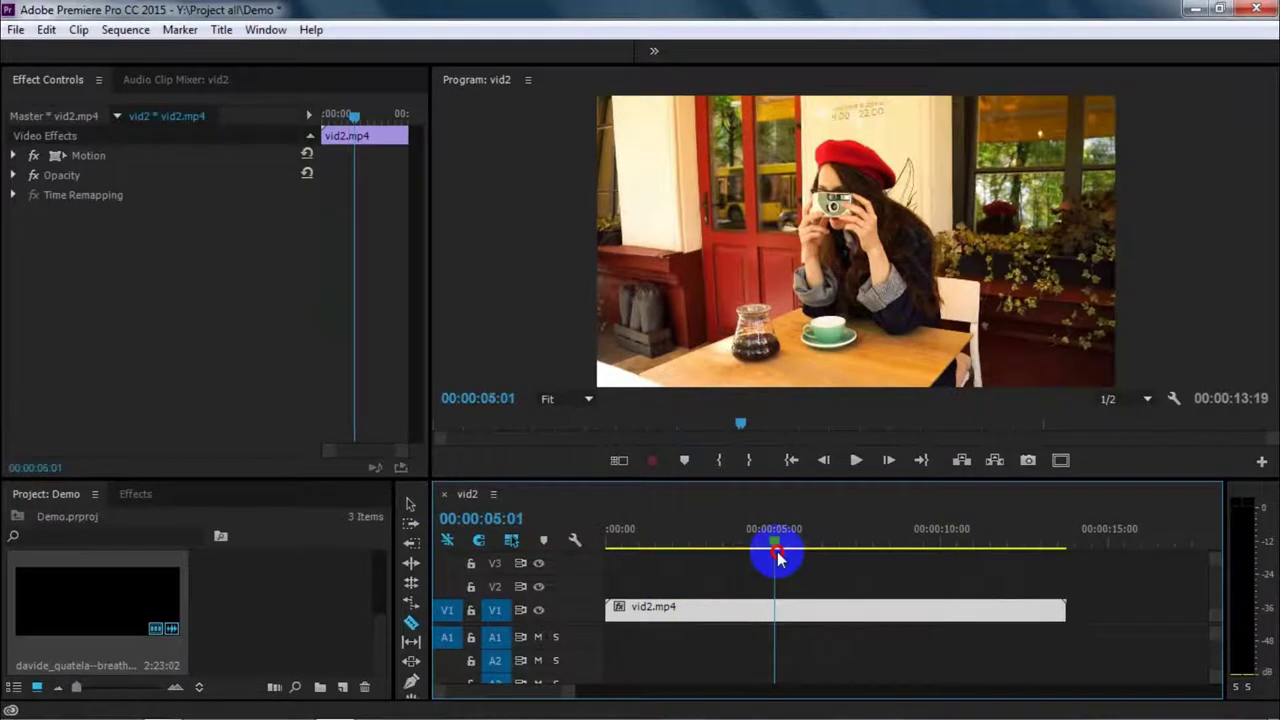
click(781, 611)
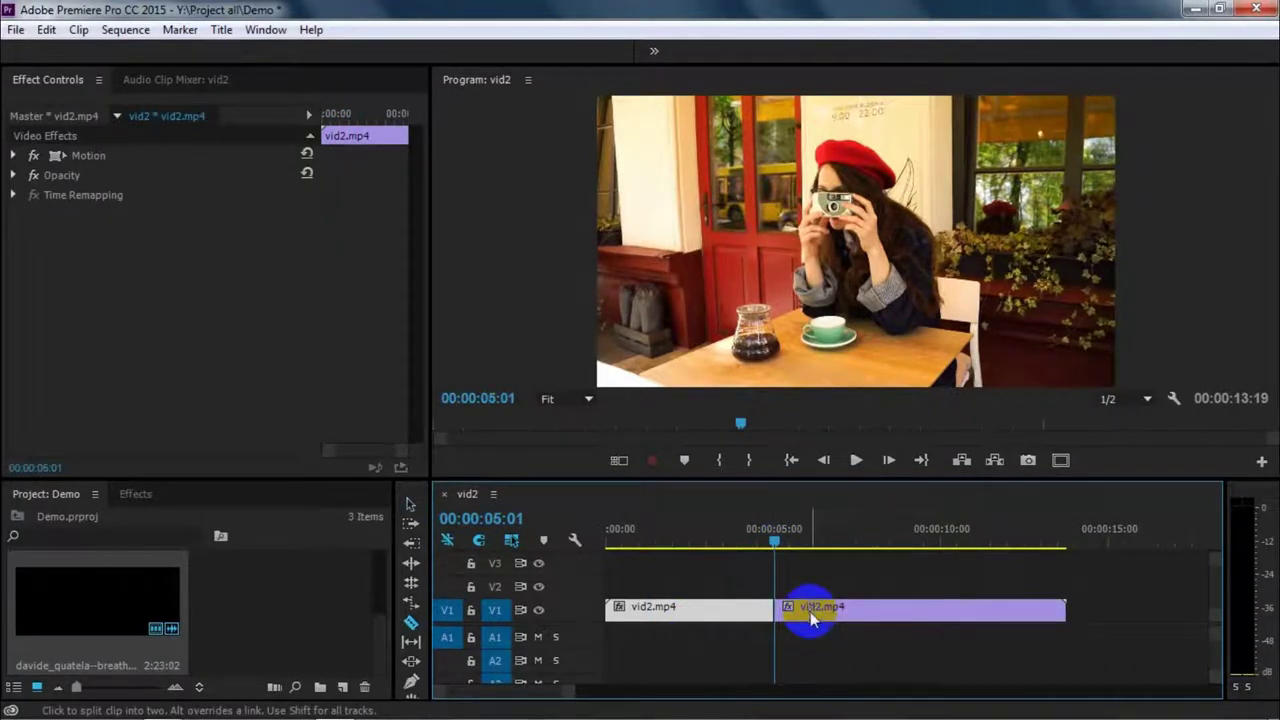
key(v)
mouse_move(751, 609)
mouse_down()
mouse_move(735, 590)
mouse_move(983, 612)
mouse_move(908, 612)
mouse_up()
drag(929, 540, 989, 606)
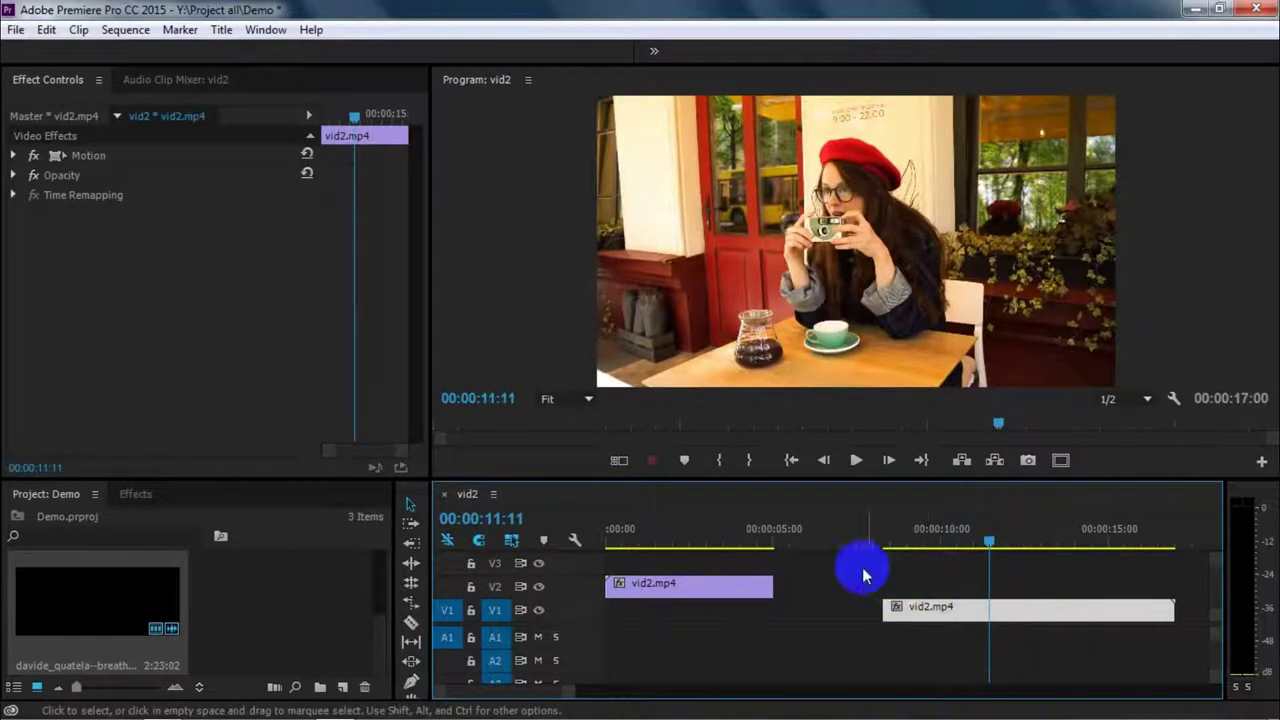
- Delete then restore the later piece, return the playhead near 5 seconds, and select vid2.mp4
drag(865, 575, 950, 625)
key(Delete)
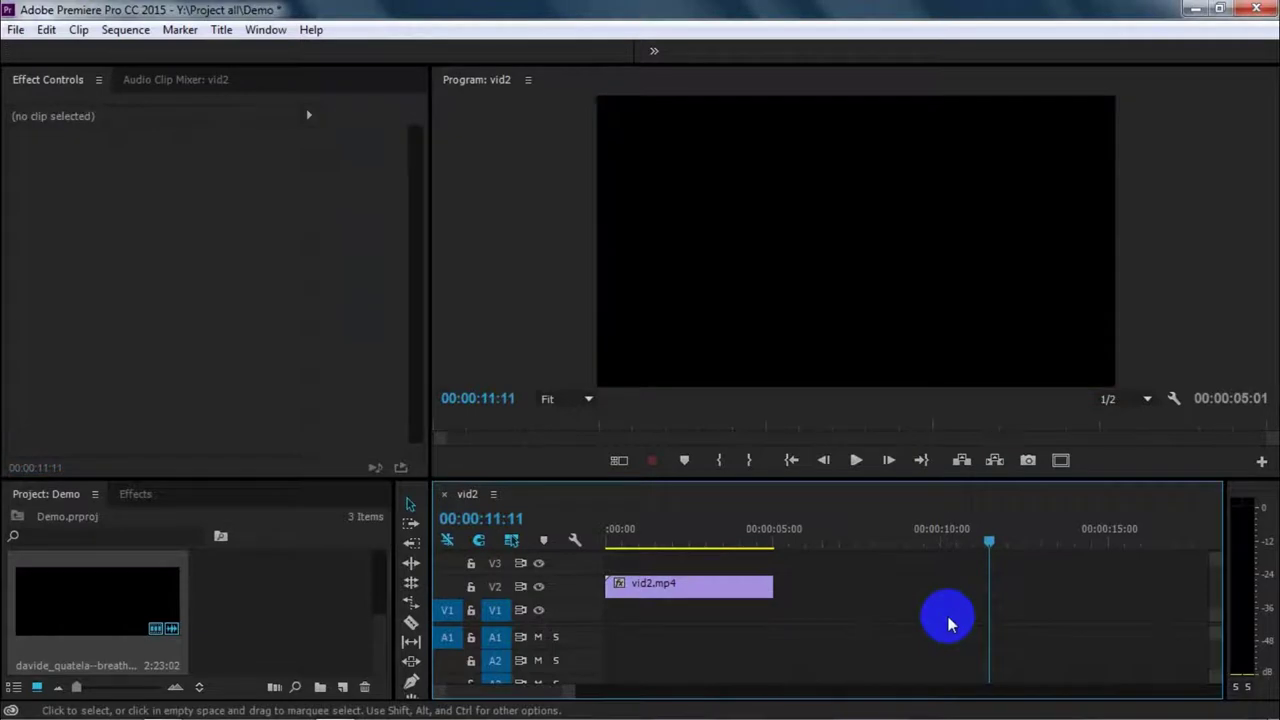
key(ctrl+z)
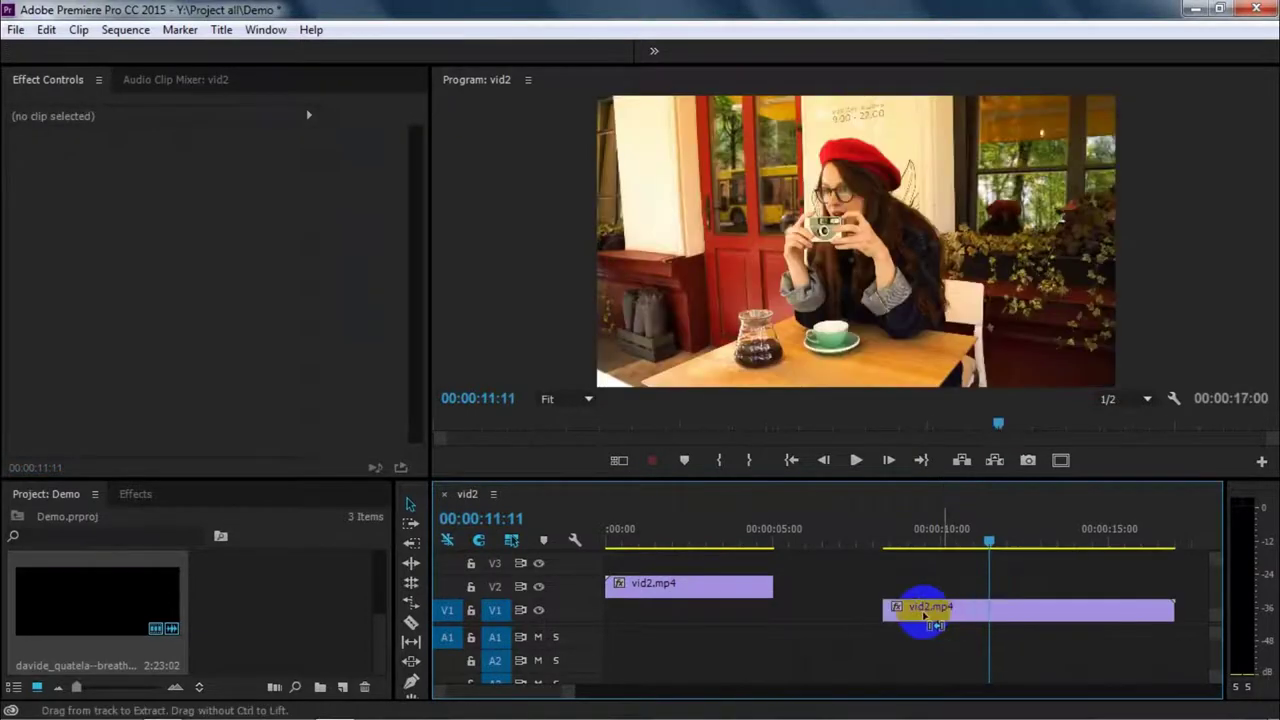
drag(871, 620, 875, 625)
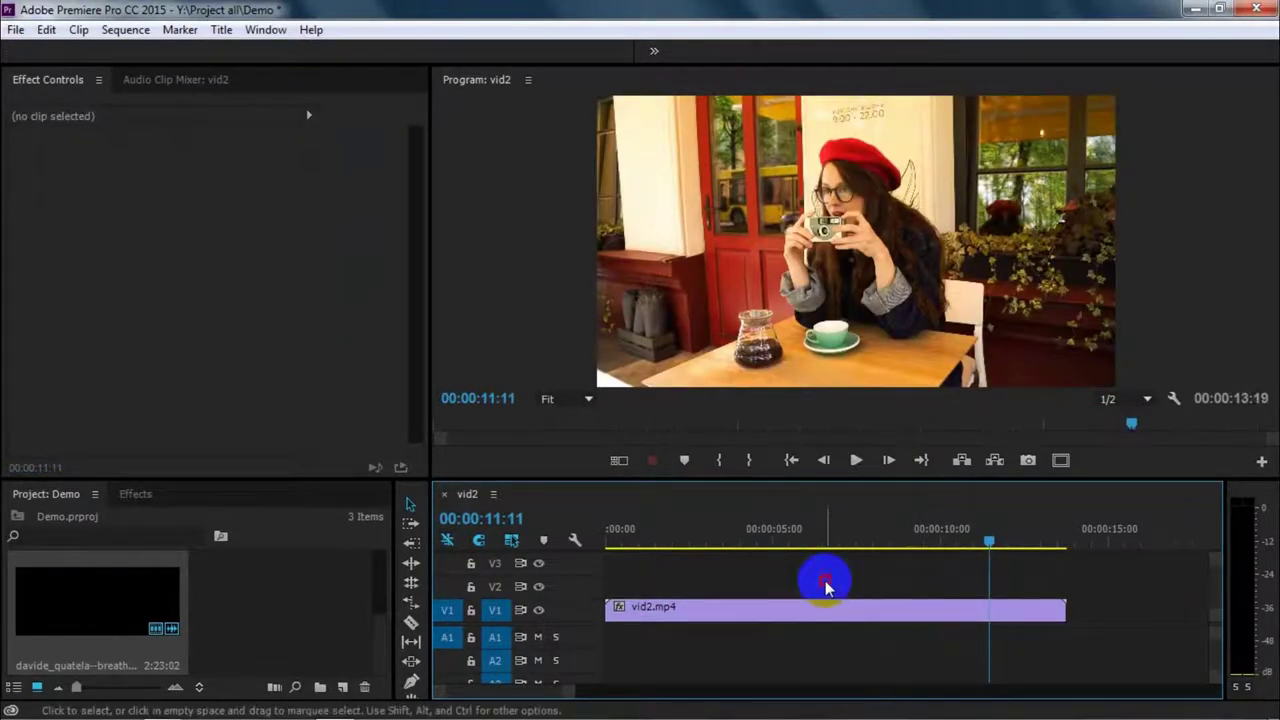
drag(989, 541, 727, 585)
click(672, 582)
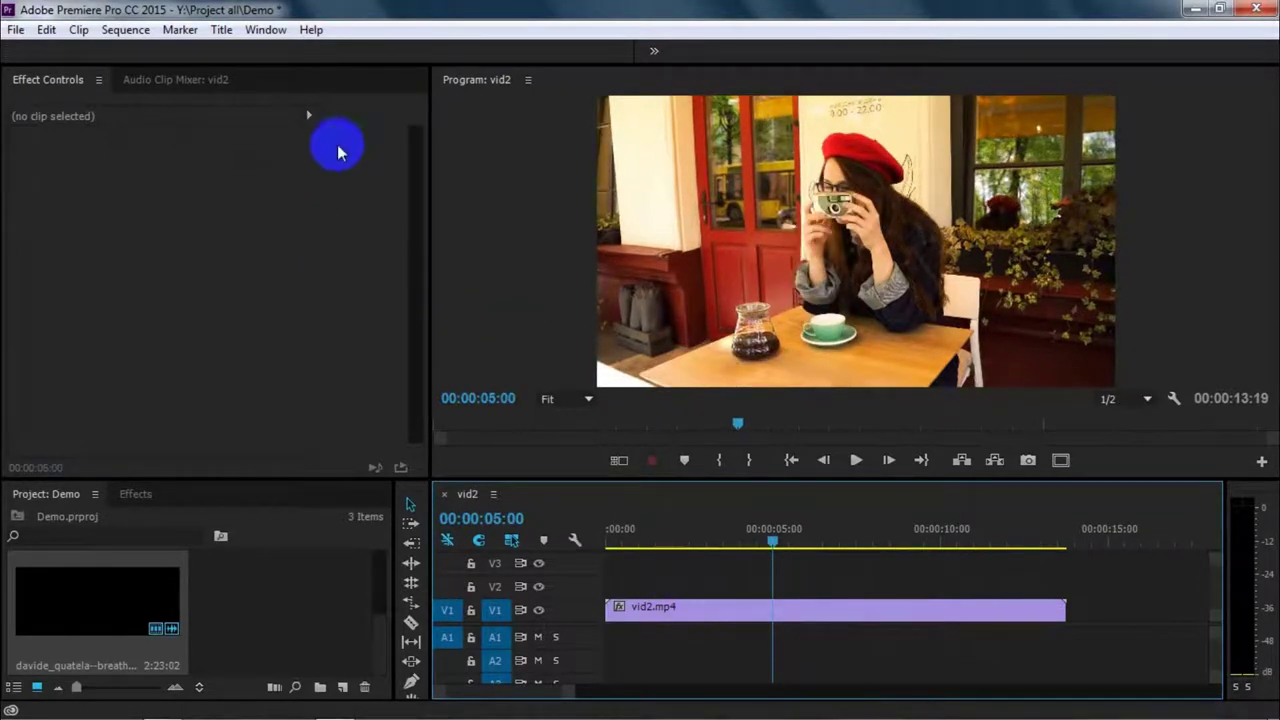
click(748, 606)
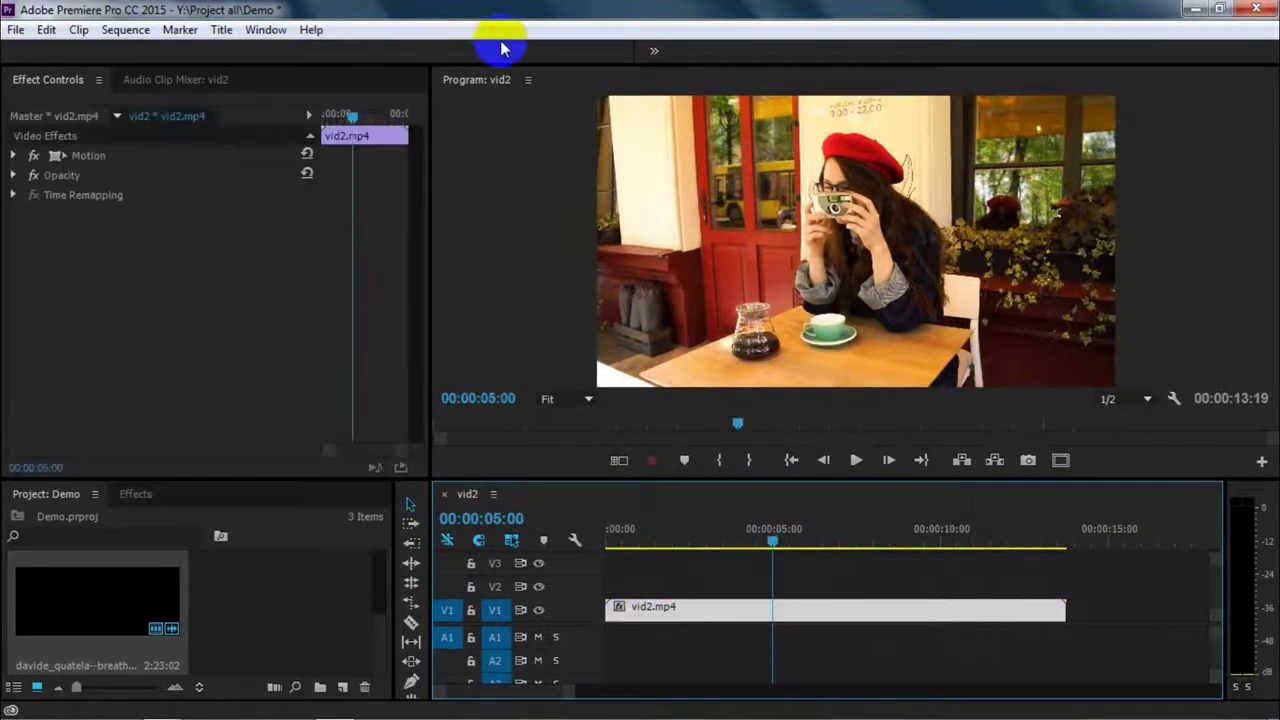
- In the Color workspace, try the Retro Brown look on vid2.mp4, then remove it
drag(638, 55, 891, 52)
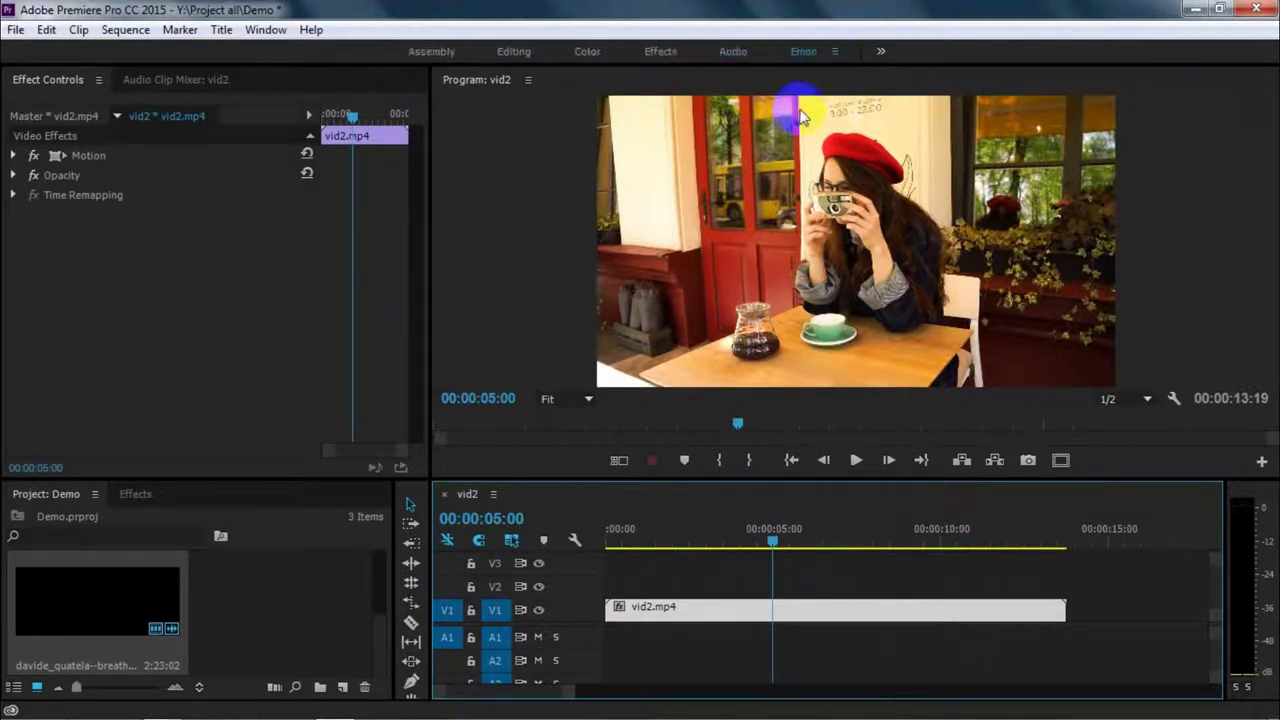
click(584, 58)
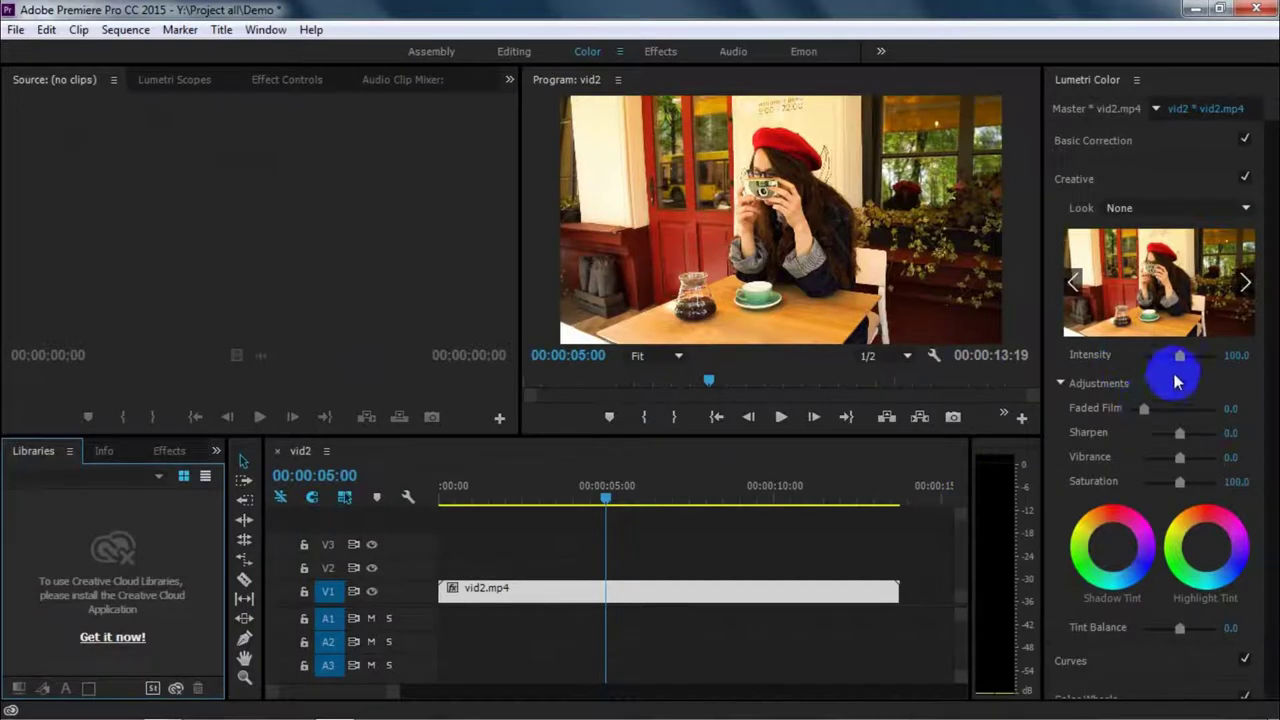
click(1180, 208)
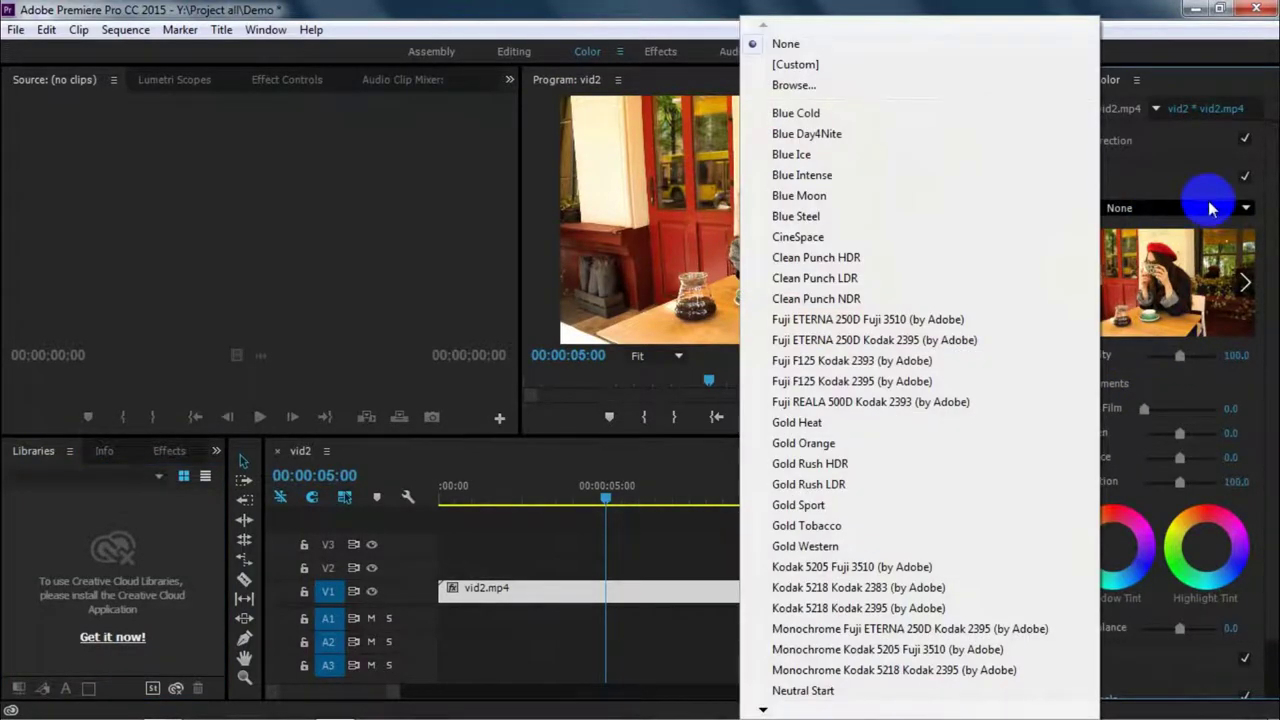
click(1208, 207)
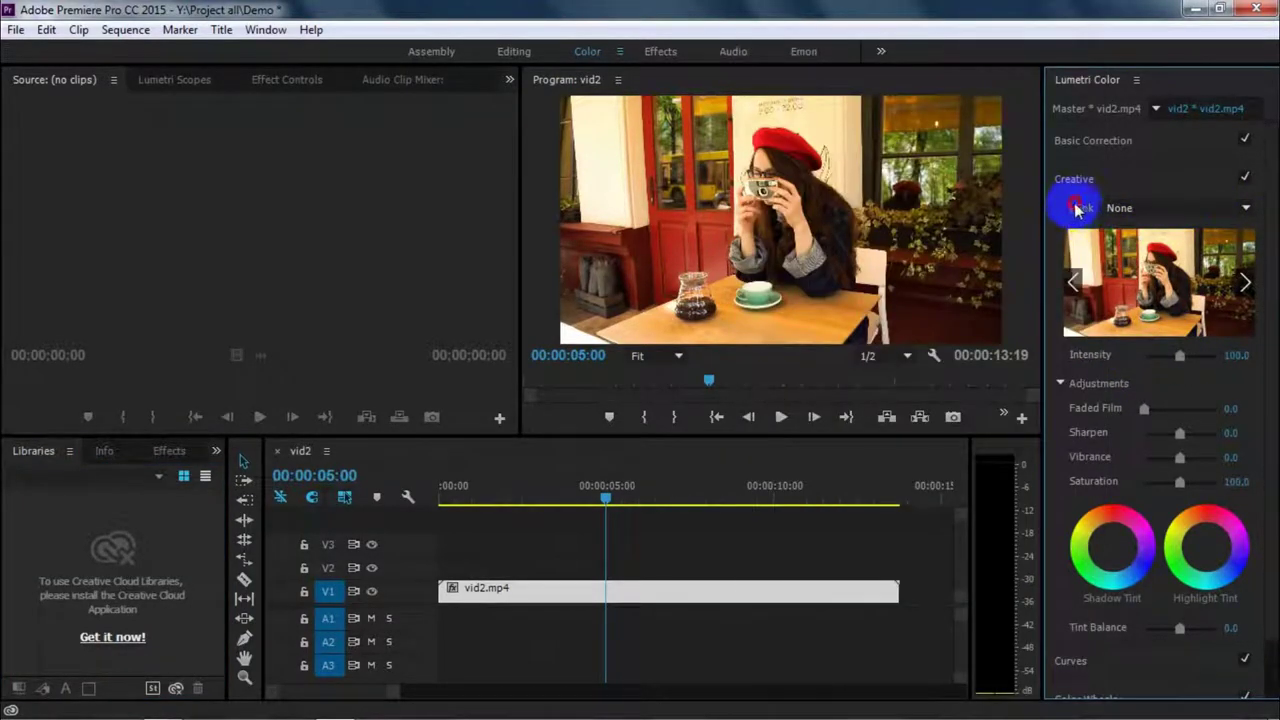
click(1130, 208)
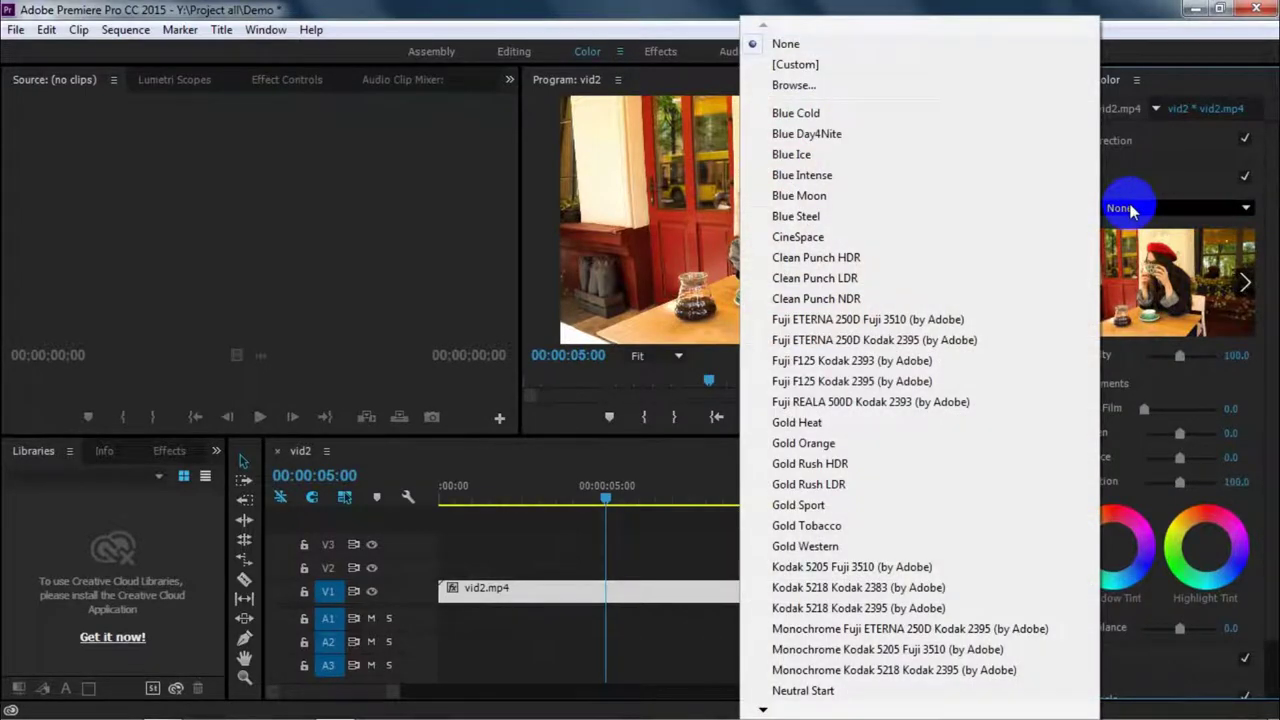
click(760, 708)
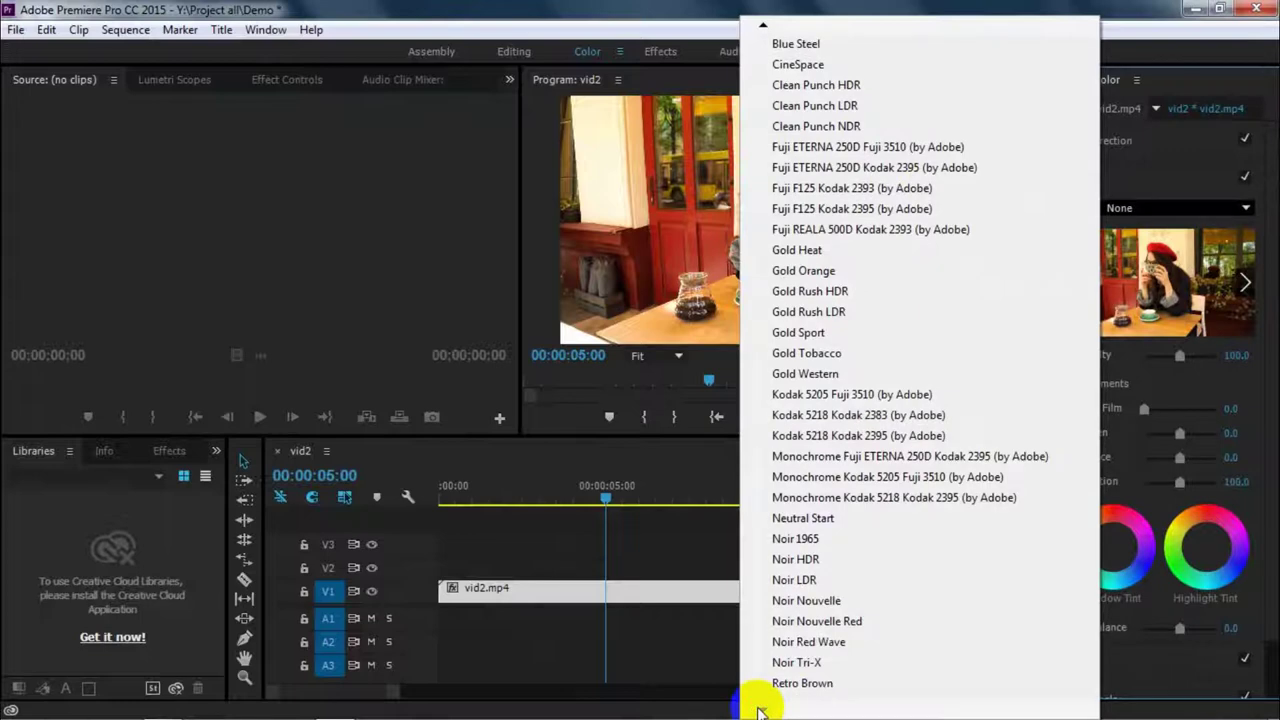
click(790, 683)
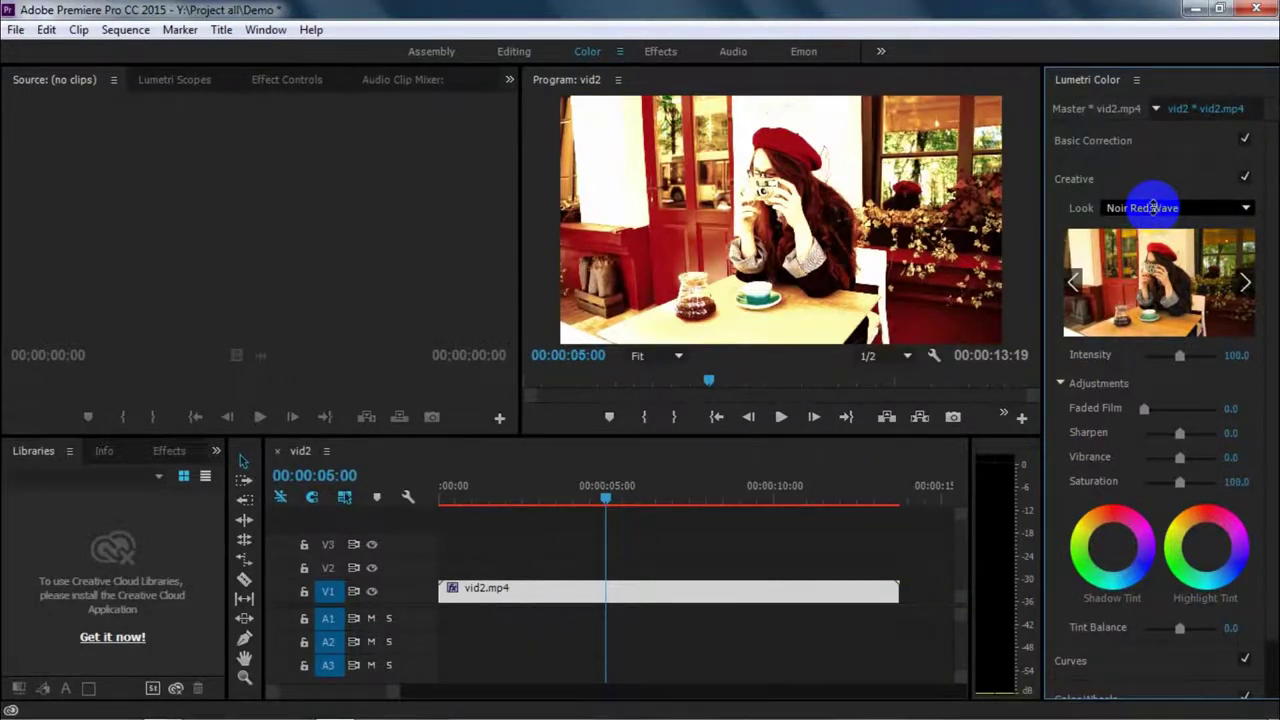
scroll(1153, 207, up, 1)
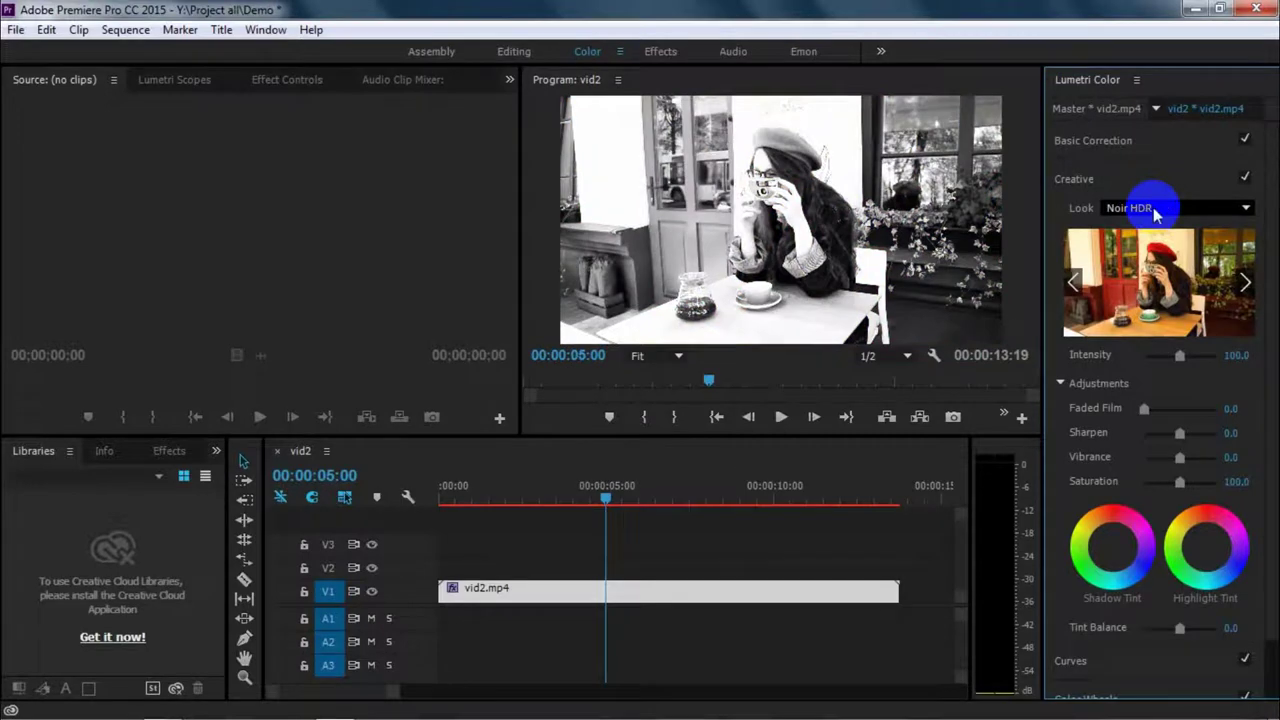
click(1155, 209)
click(383, 370)
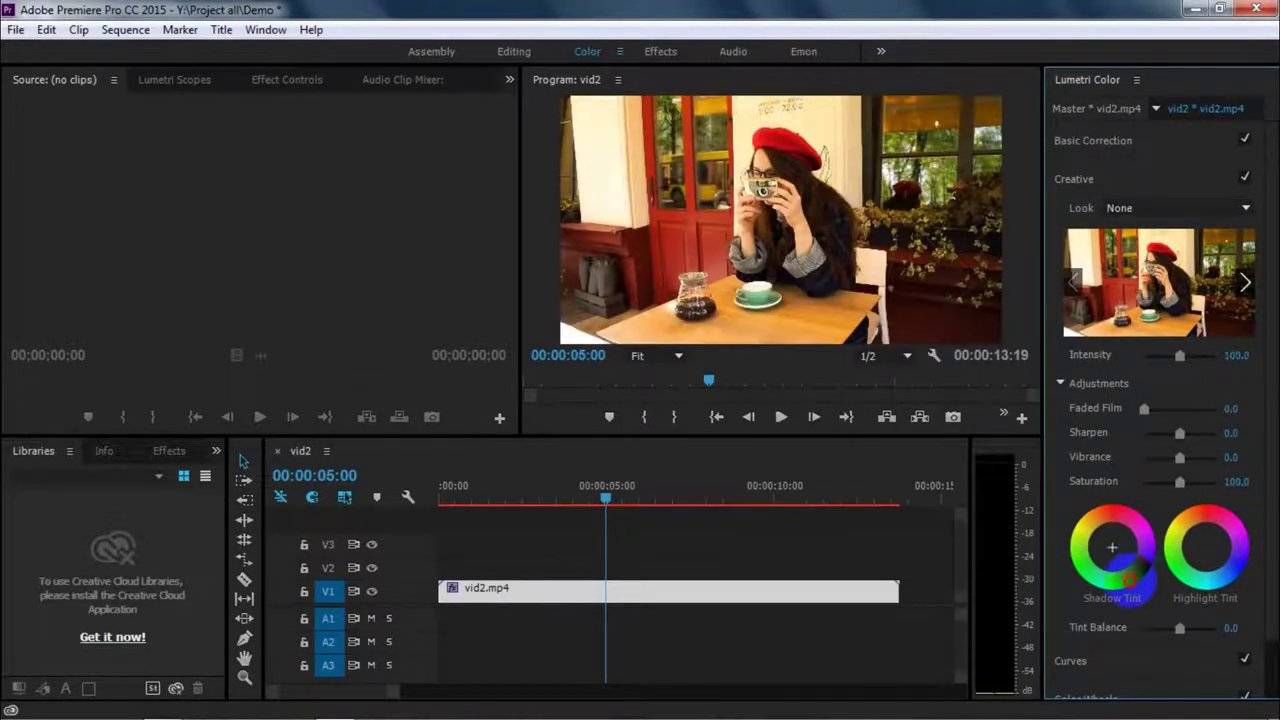
- Adjust shadow and highlight tints, sharpening, saturation to about 138, and tint balance to about 31.6
click(1128, 579)
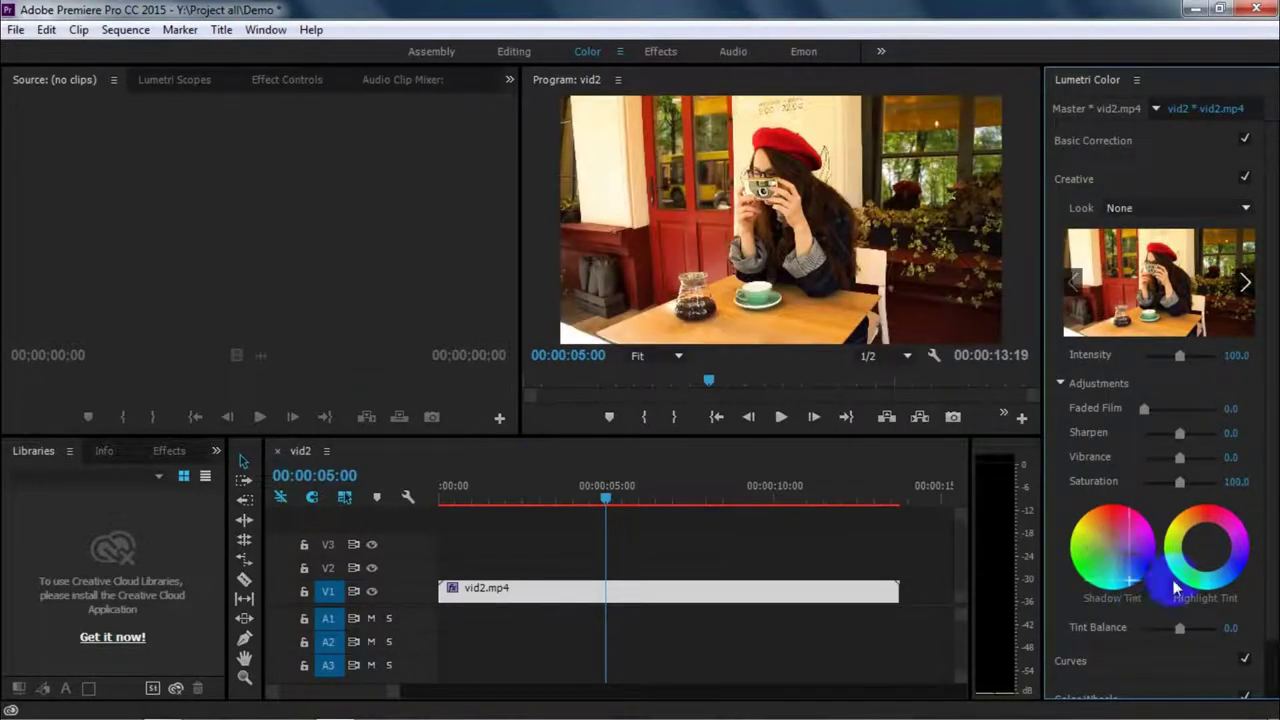
click(1188, 518)
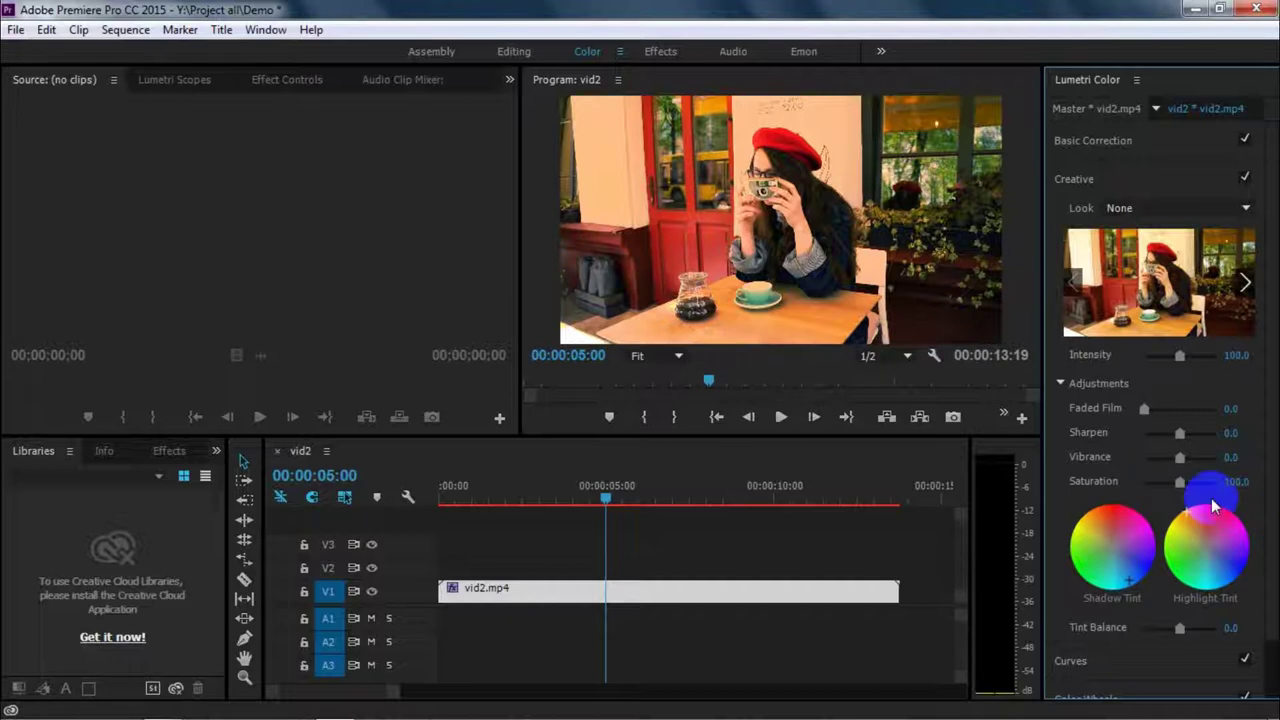
drag(1078, 555, 1112, 547)
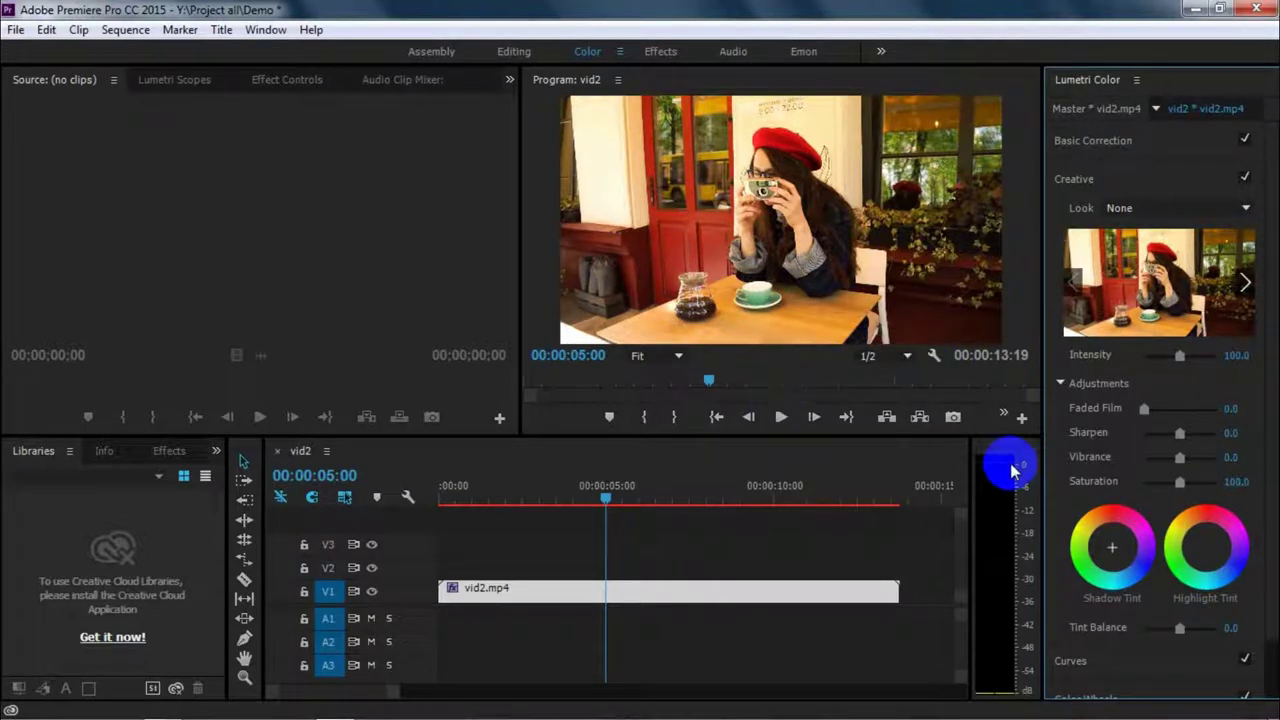
mouse_move(1181, 441)
mouse_down()
mouse_move(1217, 440)
mouse_move(1185, 462)
mouse_up()
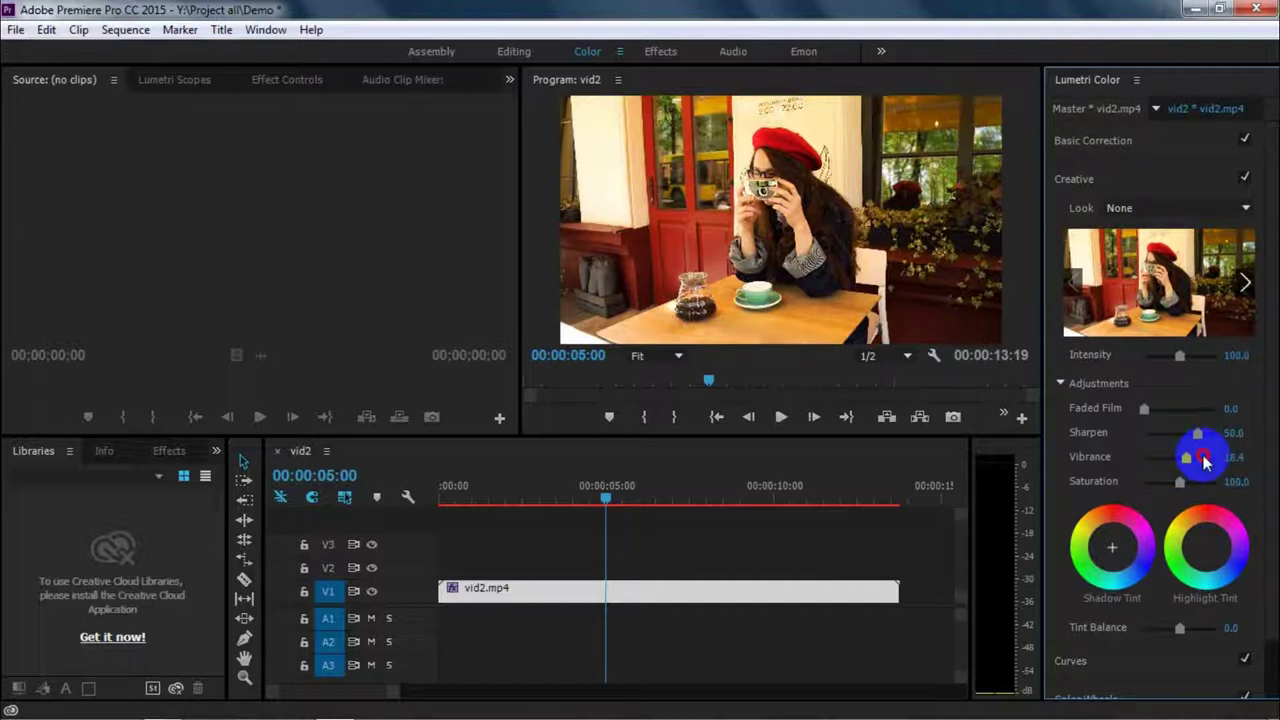
mouse_move(1185, 483)
mouse_down()
mouse_move(1207, 484)
mouse_move(1194, 483)
mouse_up()
drag(1180, 630, 1187, 630)
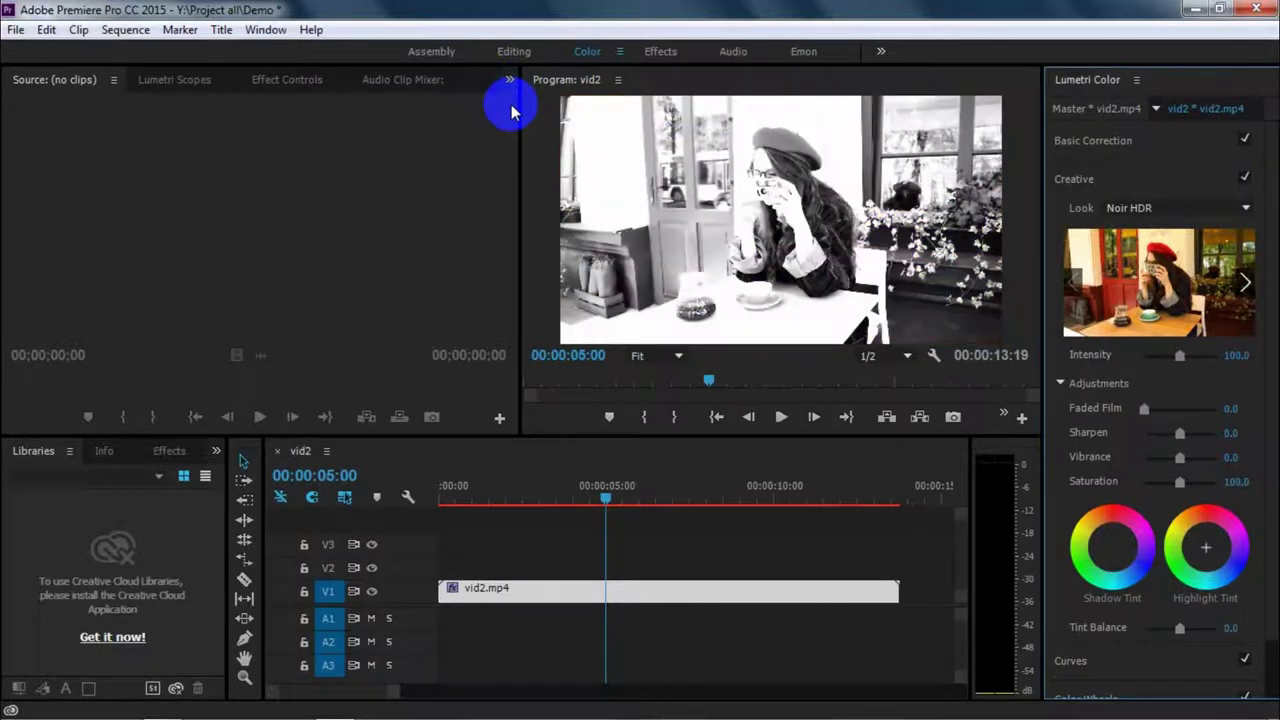
- Set the Lumetri look back to None and switch to the Emon workspace
click(1180, 207)
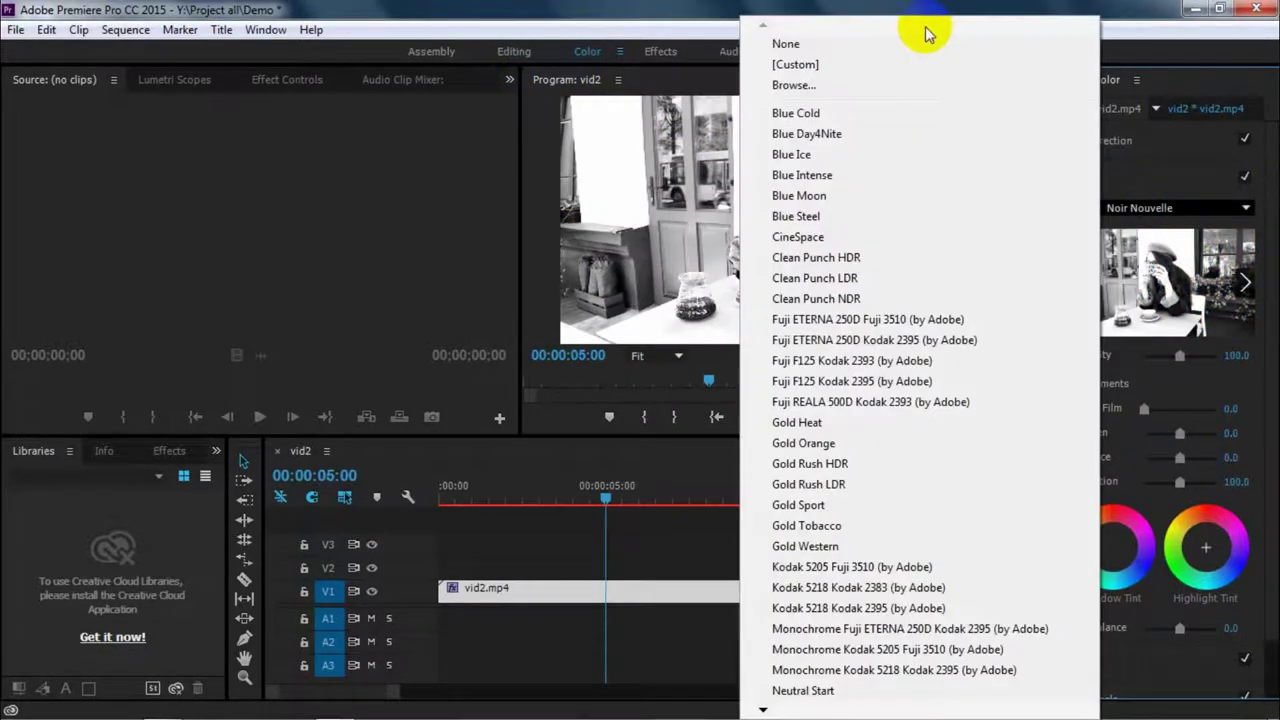
click(918, 44)
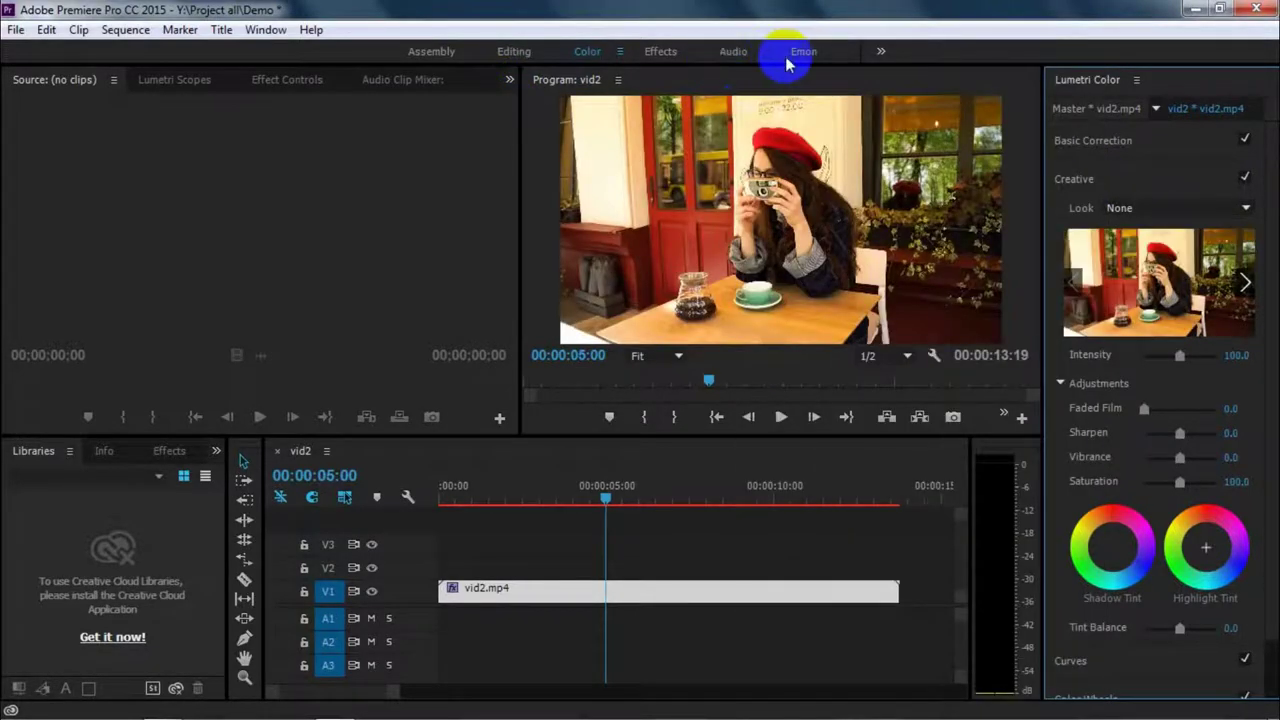
click(806, 55)
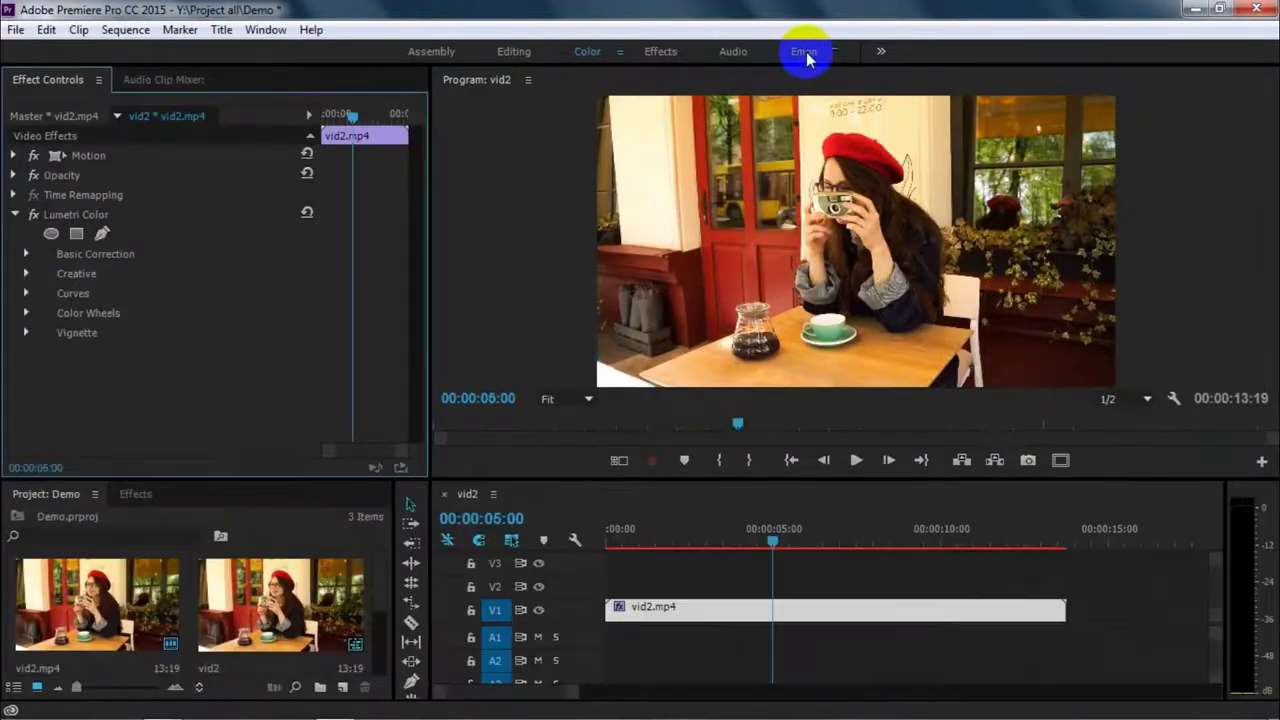
- Scrub vid2.mp4 to about 00:00:03:10, select it, and check the Effects and Project panels
click(866, 52)
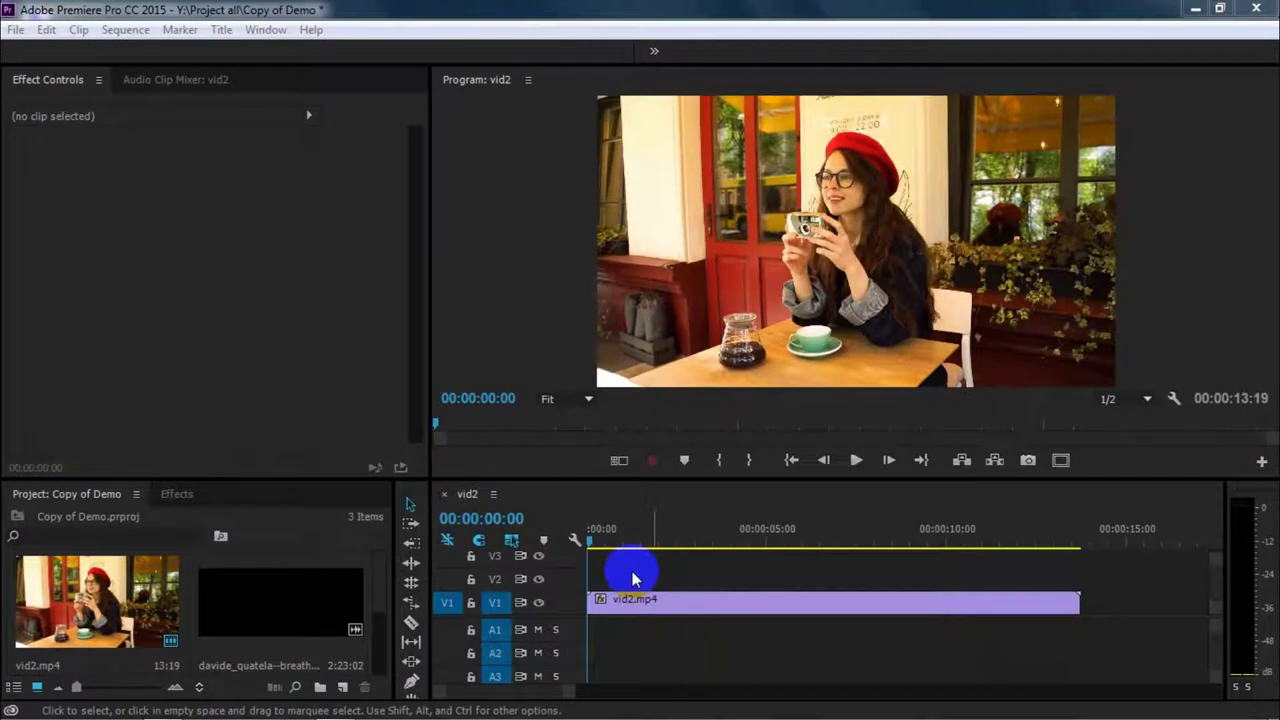
mouse_move(588, 539)
mouse_down()
mouse_move(716, 570)
mouse_move(712, 600)
mouse_up()
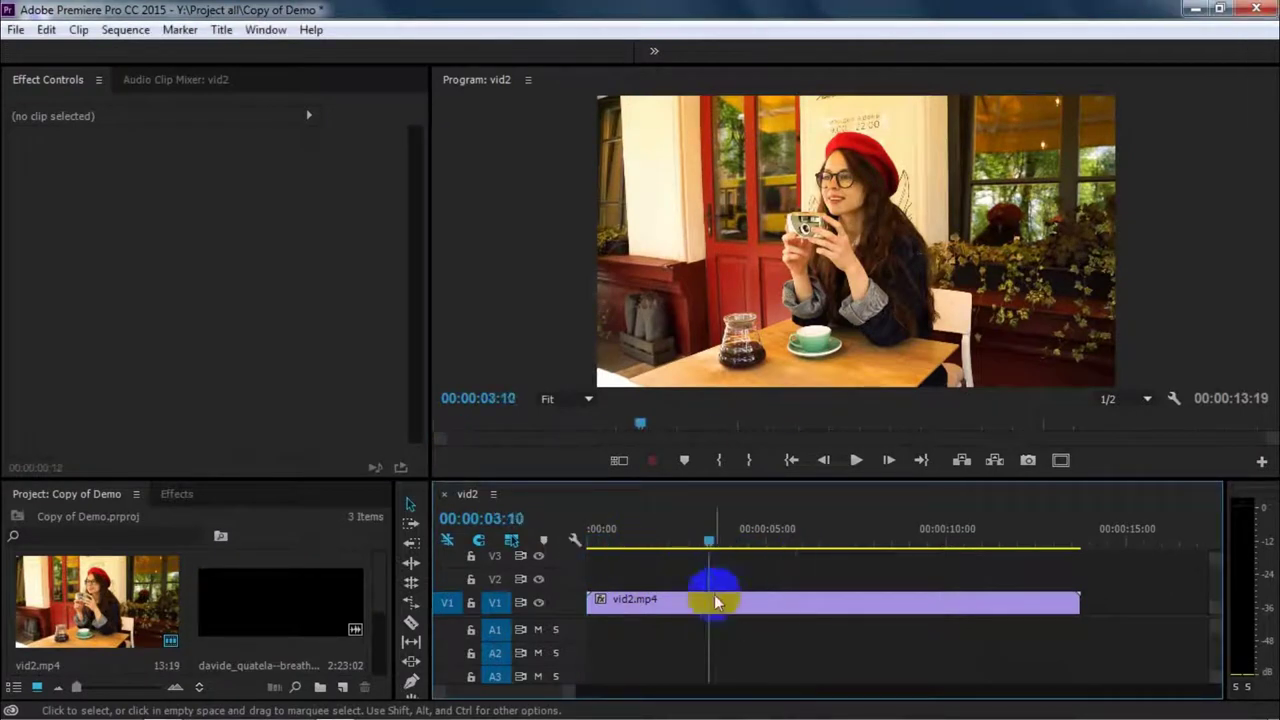
click(714, 600)
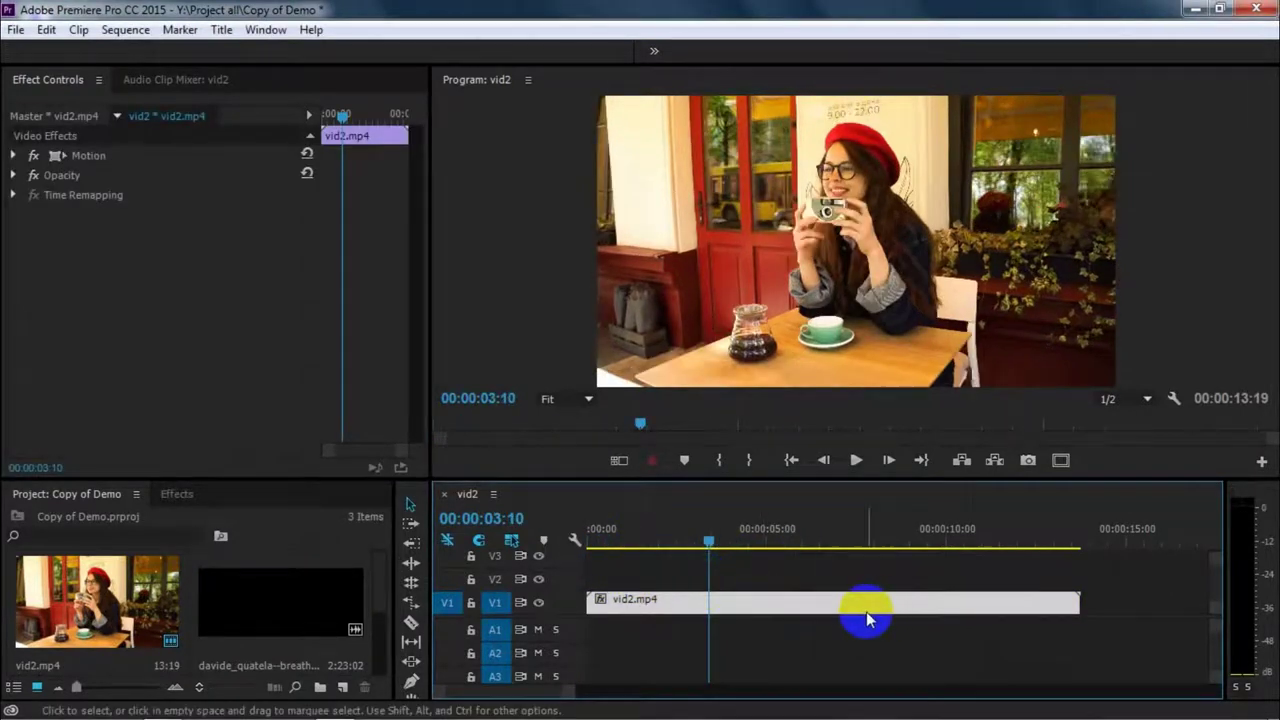
click(200, 494)
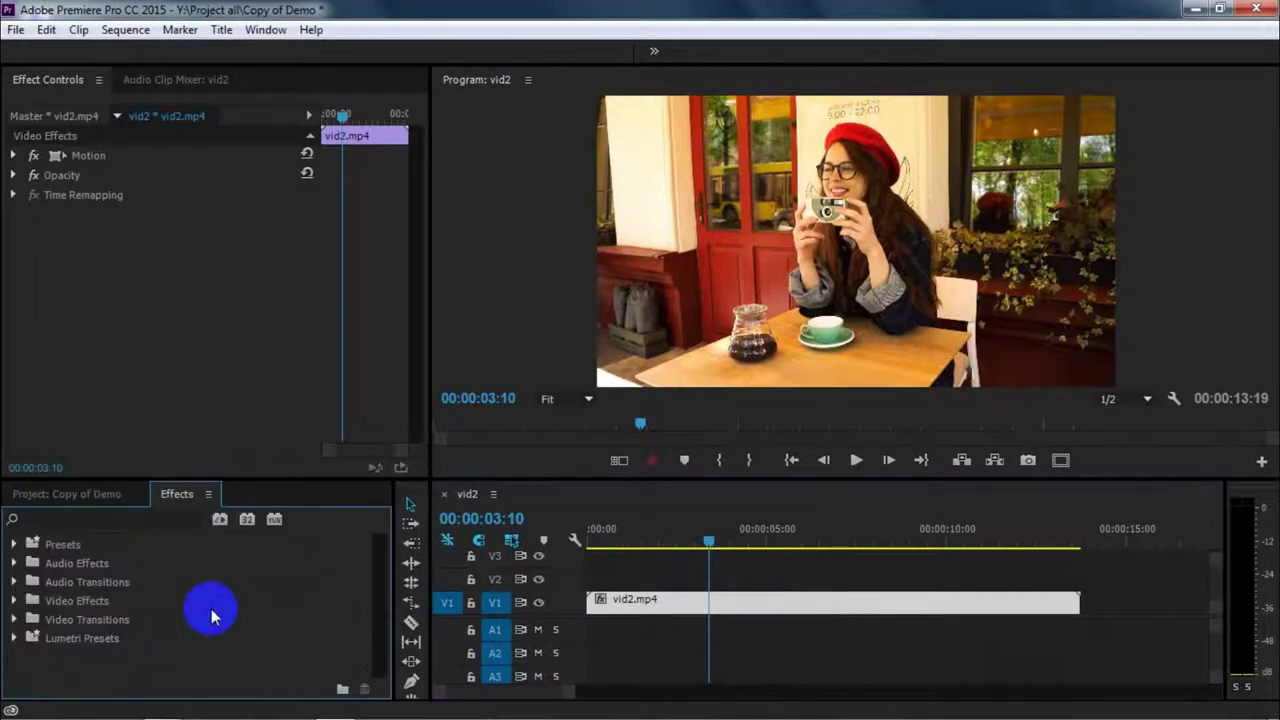
click(28, 494)
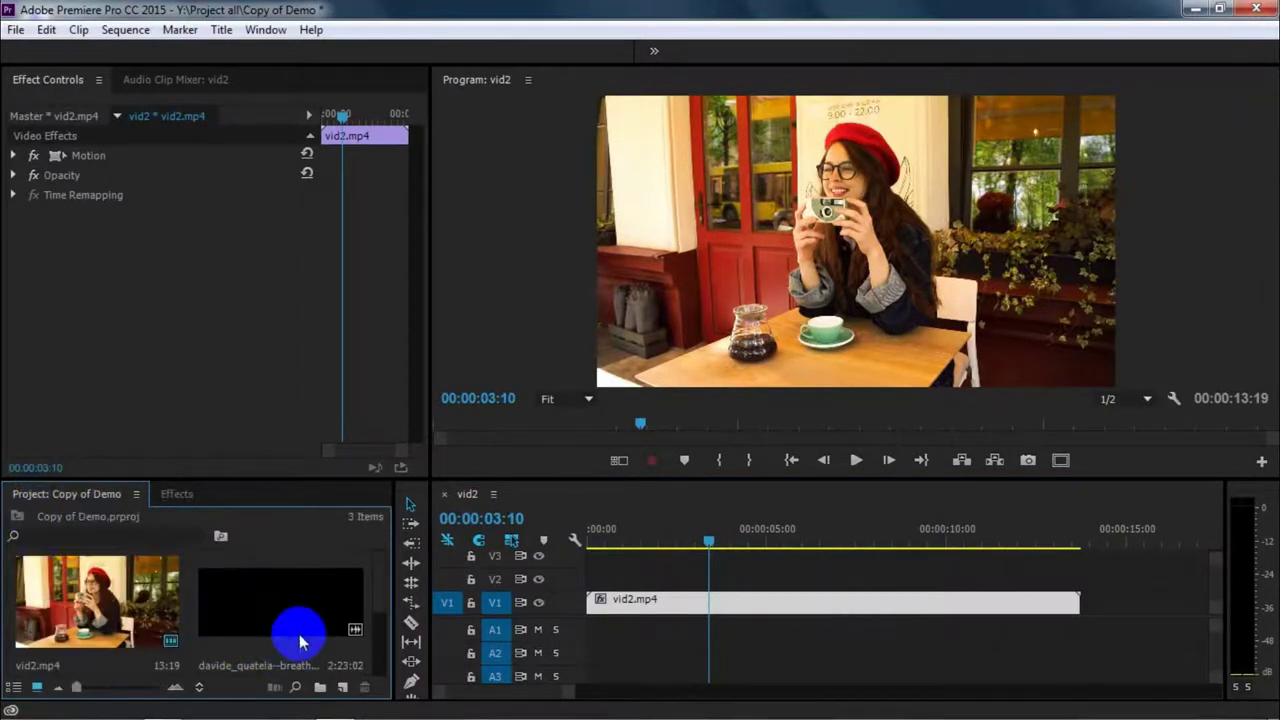
- Swap vid2.mp4 for the Barcelona clip at the sequence start and preview it around 10 seconds
mouse_move(288, 628)
mouse_down()
mouse_move(1086, 600)
mouse_move(560, 612)
mouse_up()
key(Delete)
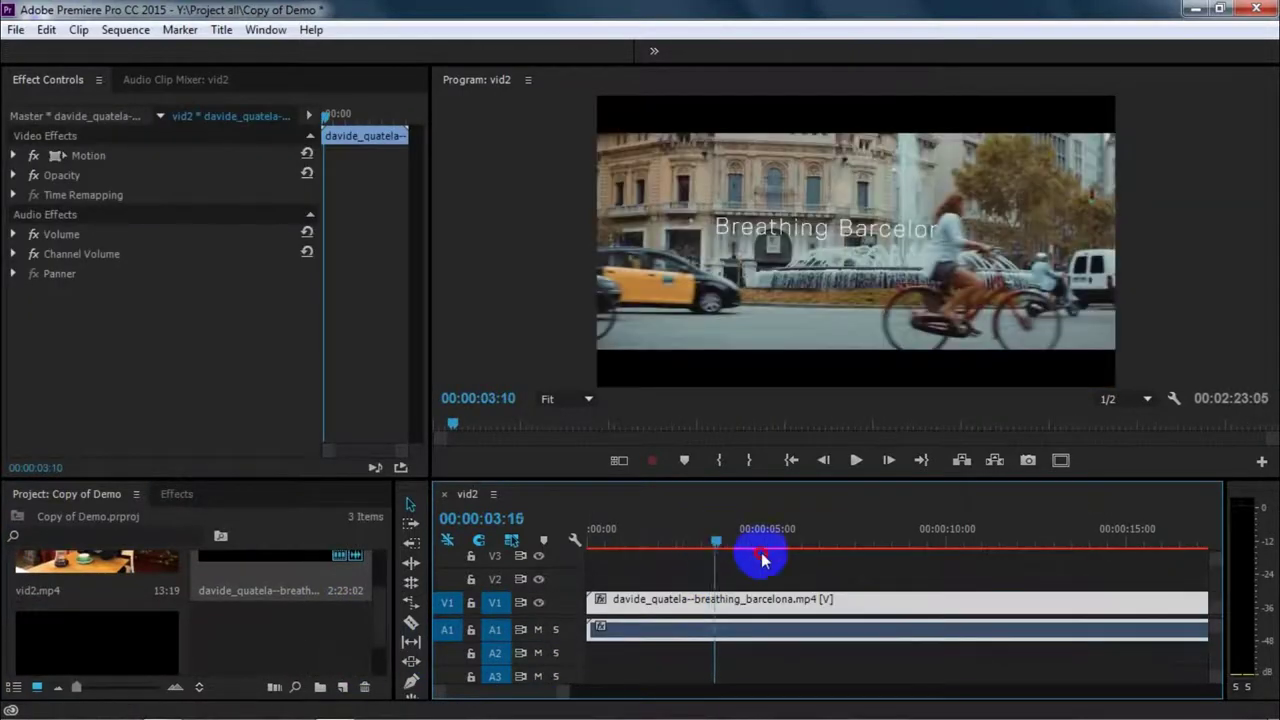
click(936, 553)
drag(937, 556, 946, 556)
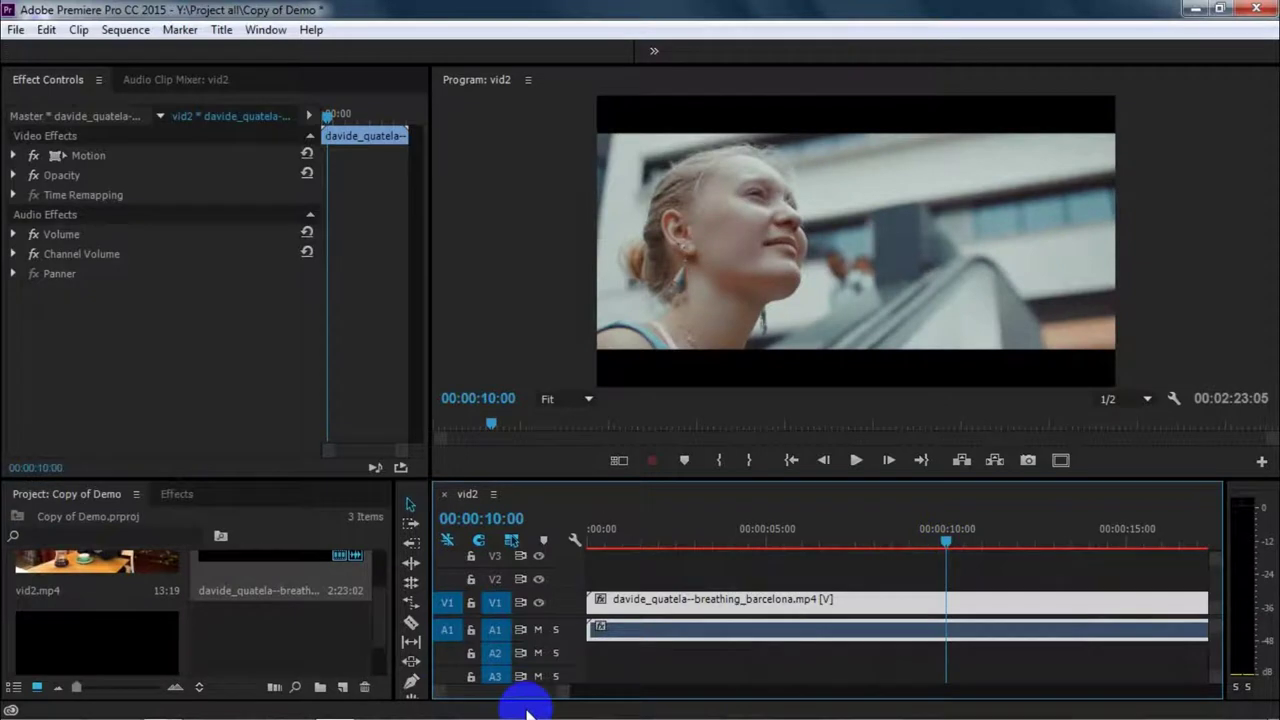
drag(686, 700, 762, 704)
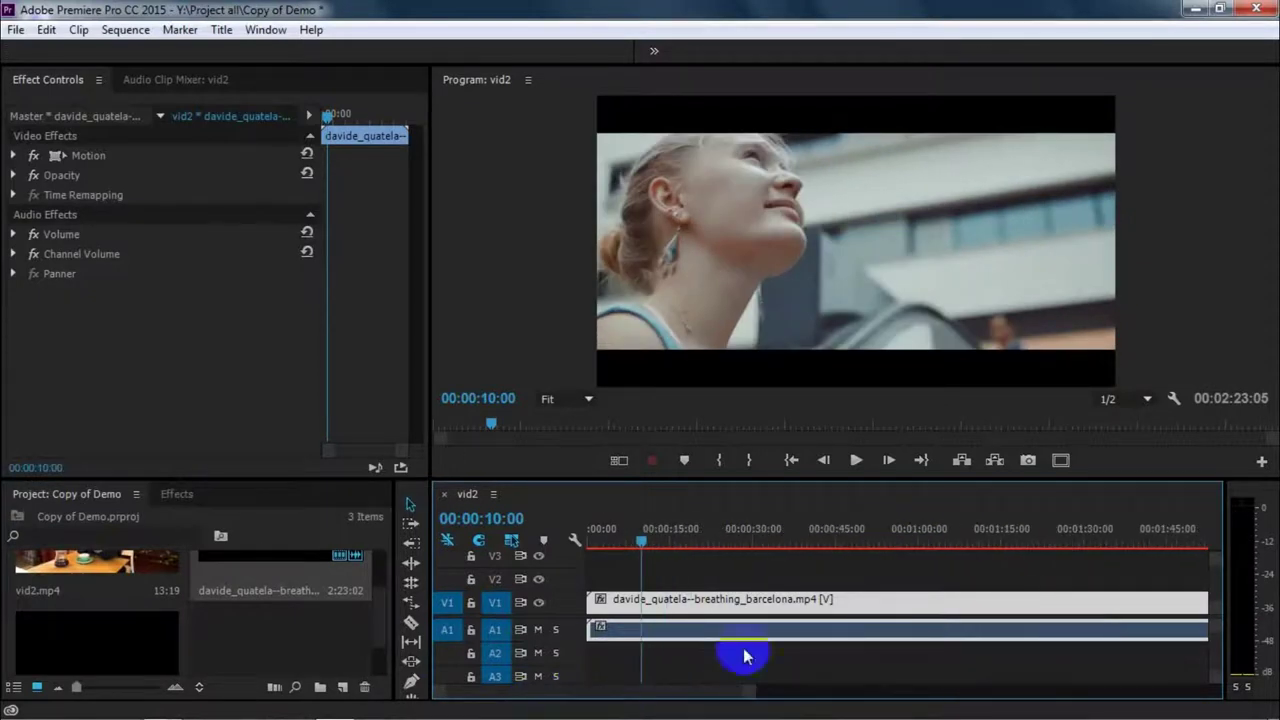
- Cut the Barcelona clip at 00:00:24:15 and delete the part after the cut
click(724, 545)
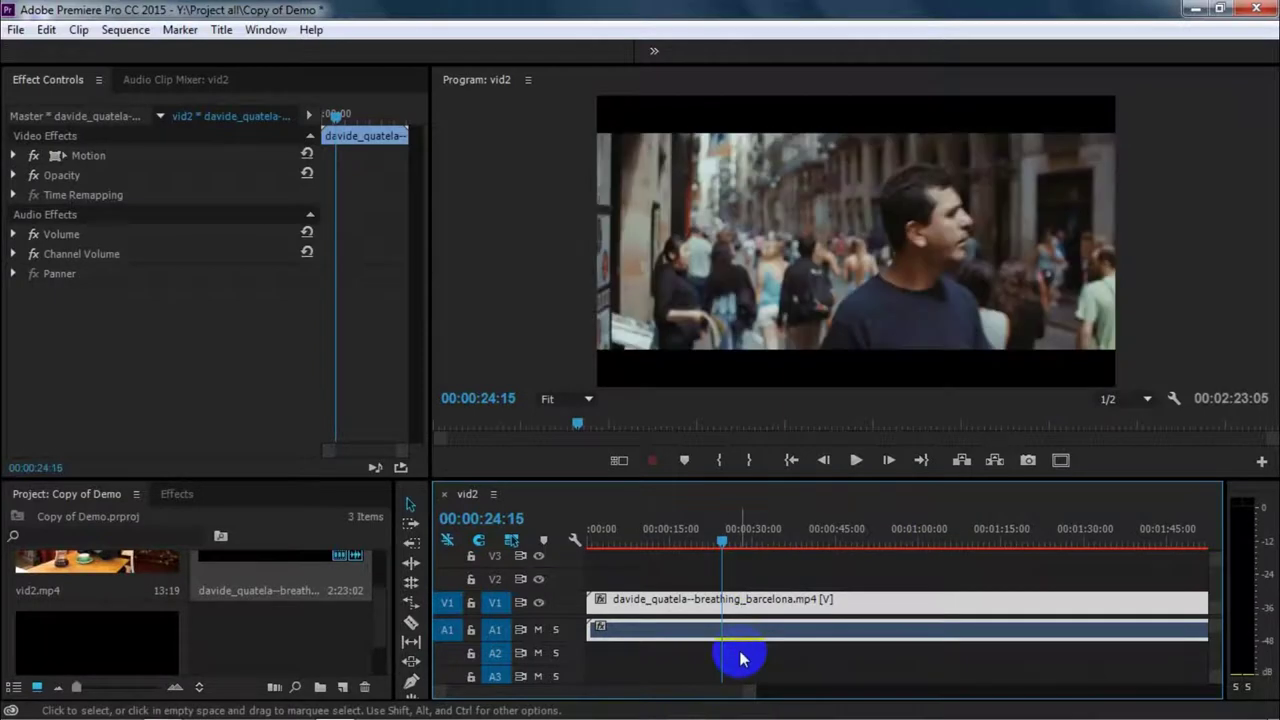
key(c)
click(724, 603)
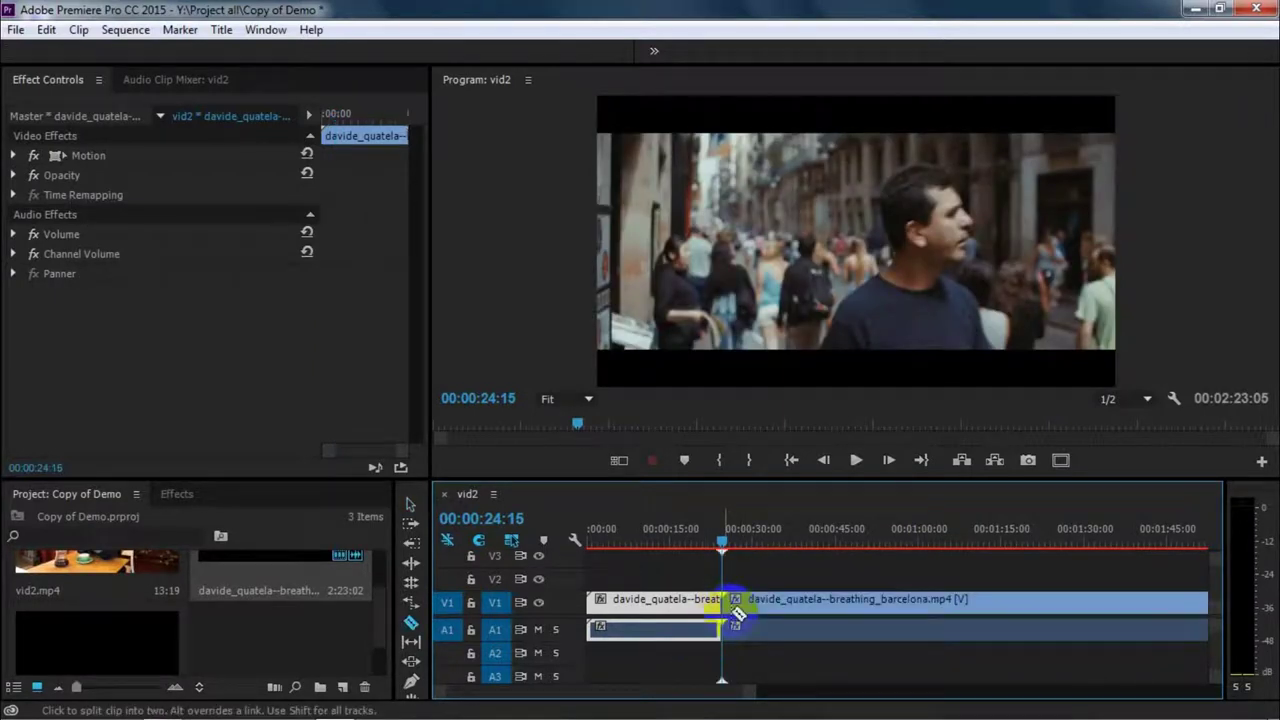
key(v)
click(838, 630)
key(Delete)
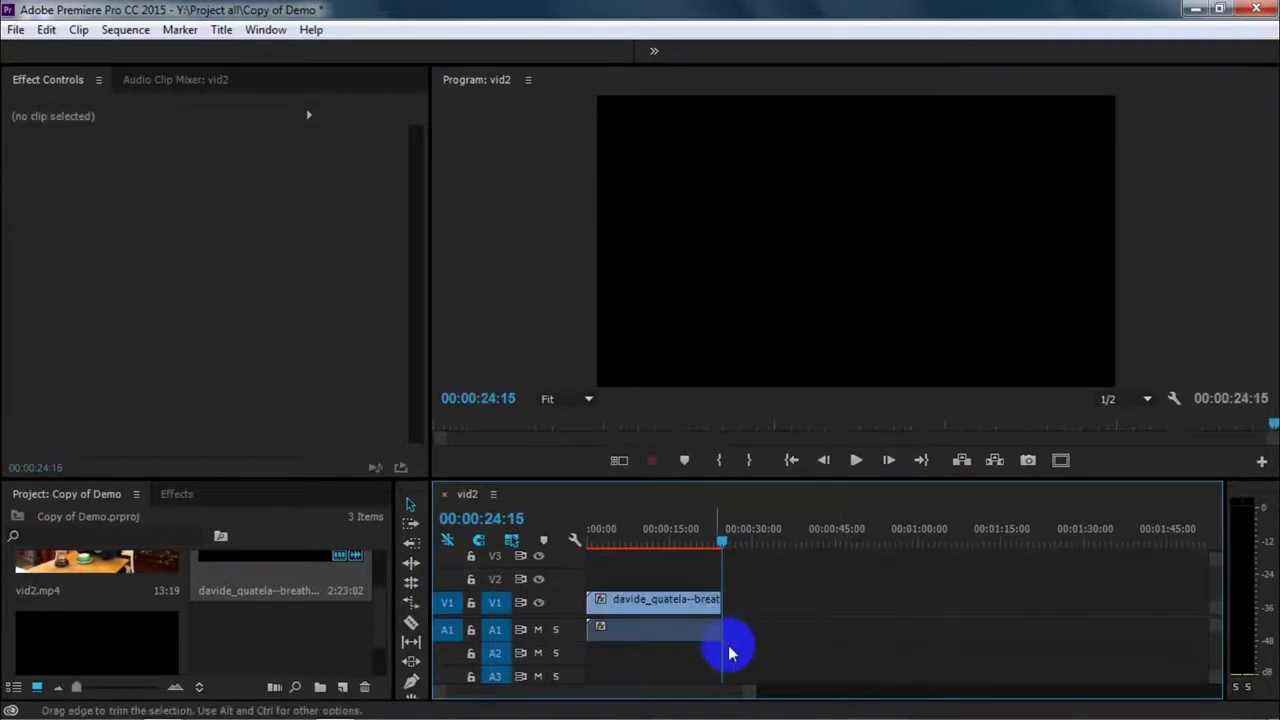
- Fit the sequence in the timeline and unlink the Barcelona clip's audio from its video
drag(734, 691, 683, 695)
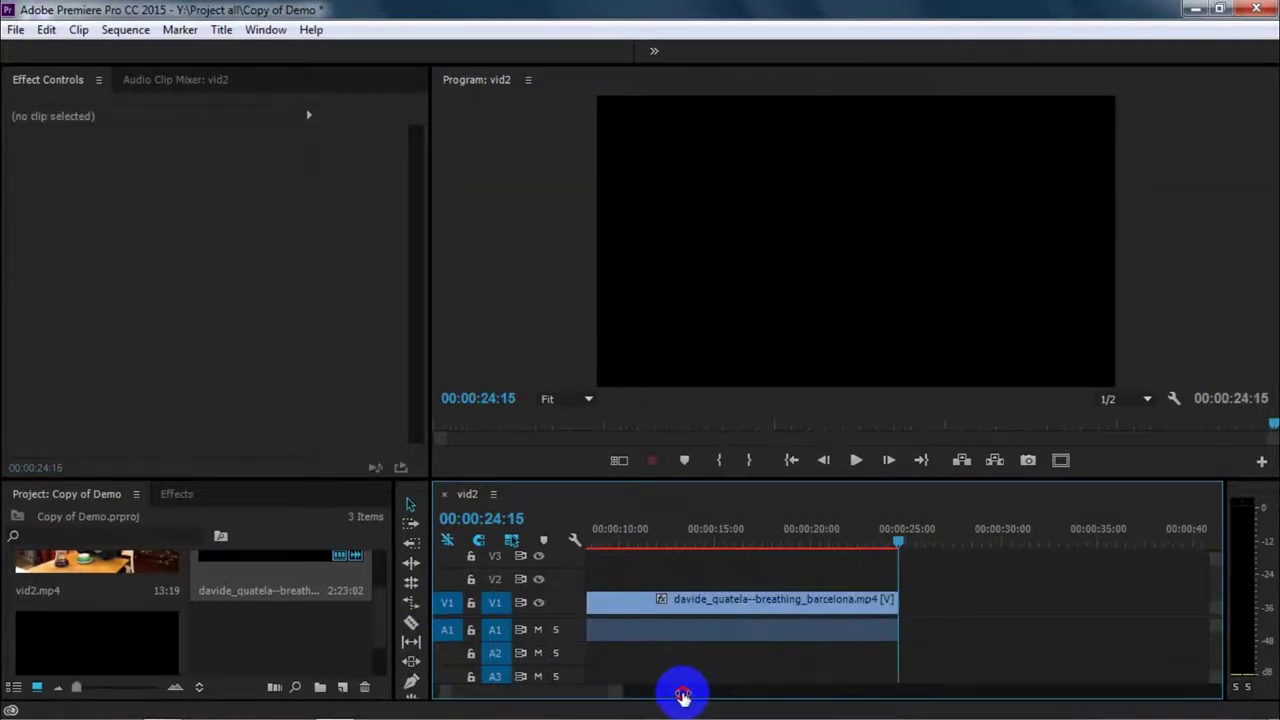
drag(899, 543, 650, 545)
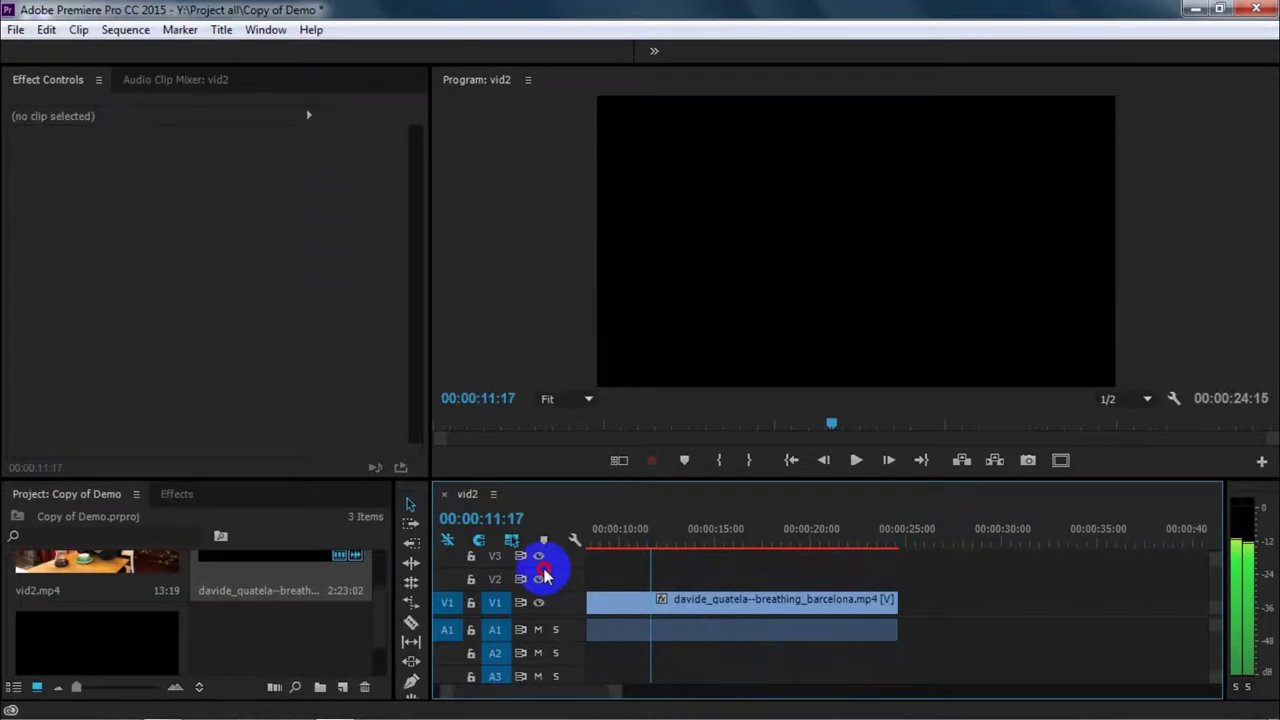
key(Home)
key(backslash)
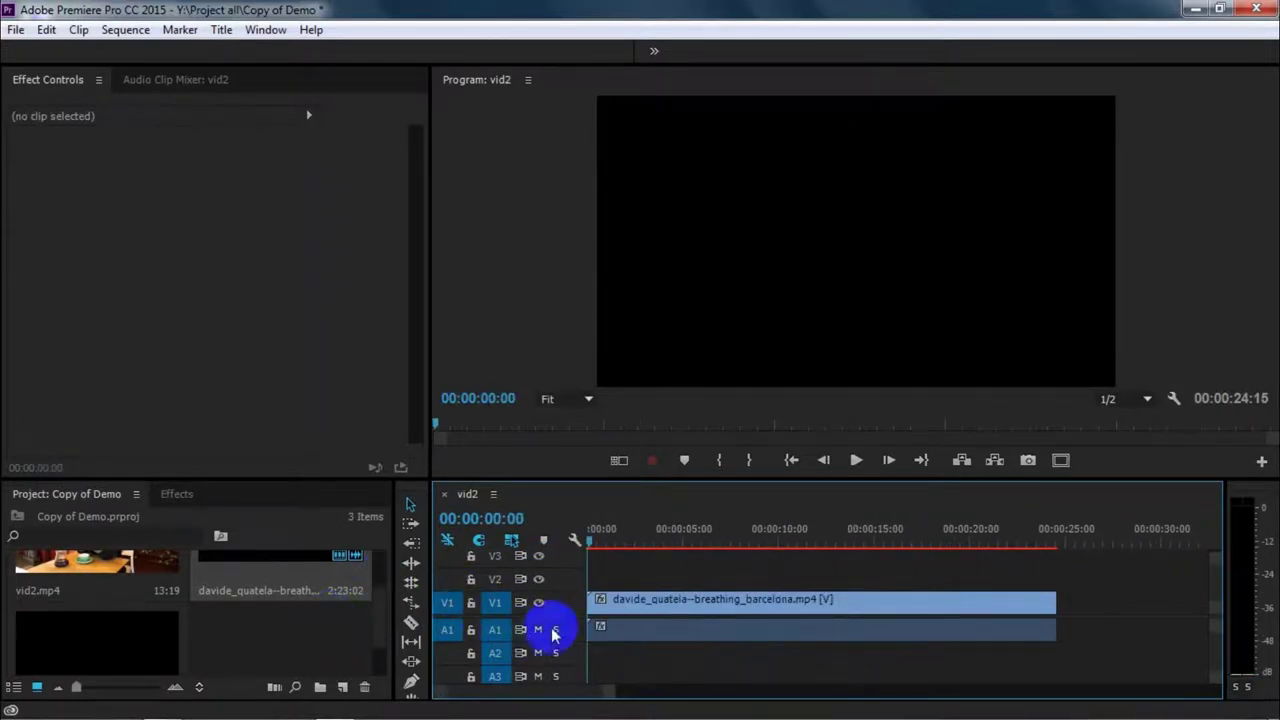
click(631, 632)
right_click(627, 632)
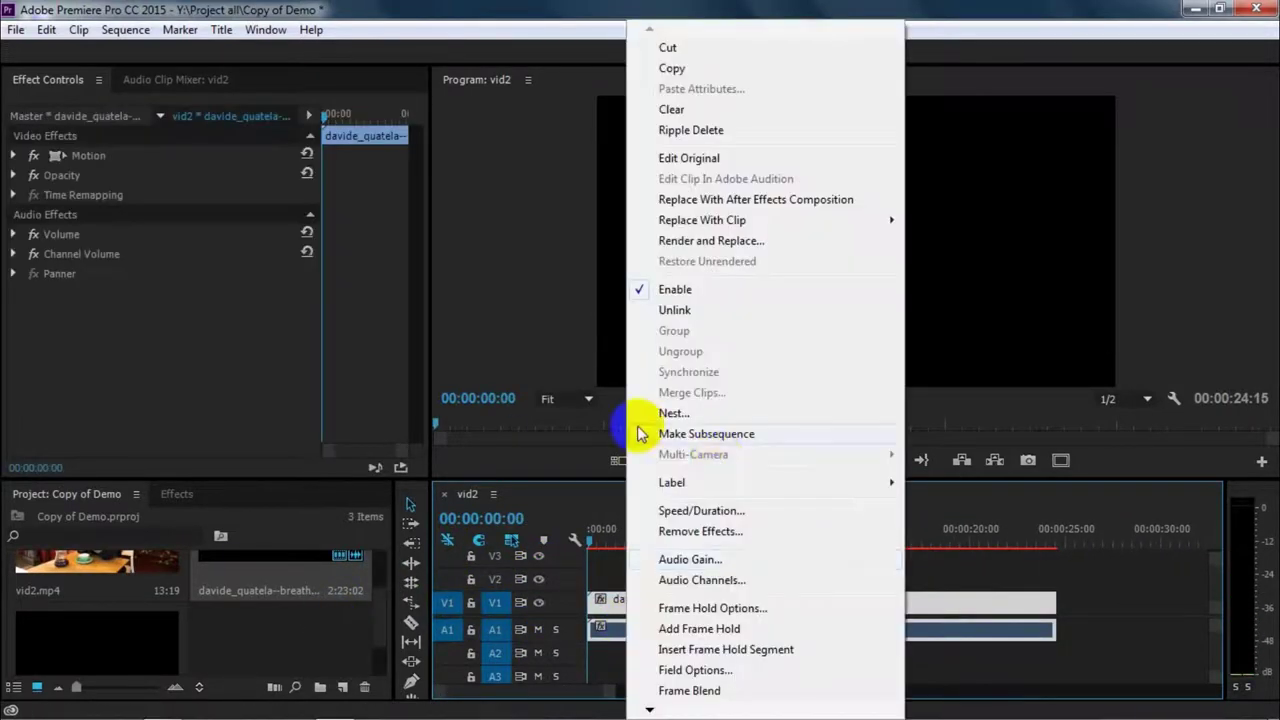
click(674, 309)
- Move the Barcelona audio to track A2 and back to the start of A1, then show the Effects list
mouse_move(670, 630)
mouse_down()
mouse_move(663, 668)
mouse_move(1083, 650)
mouse_up()
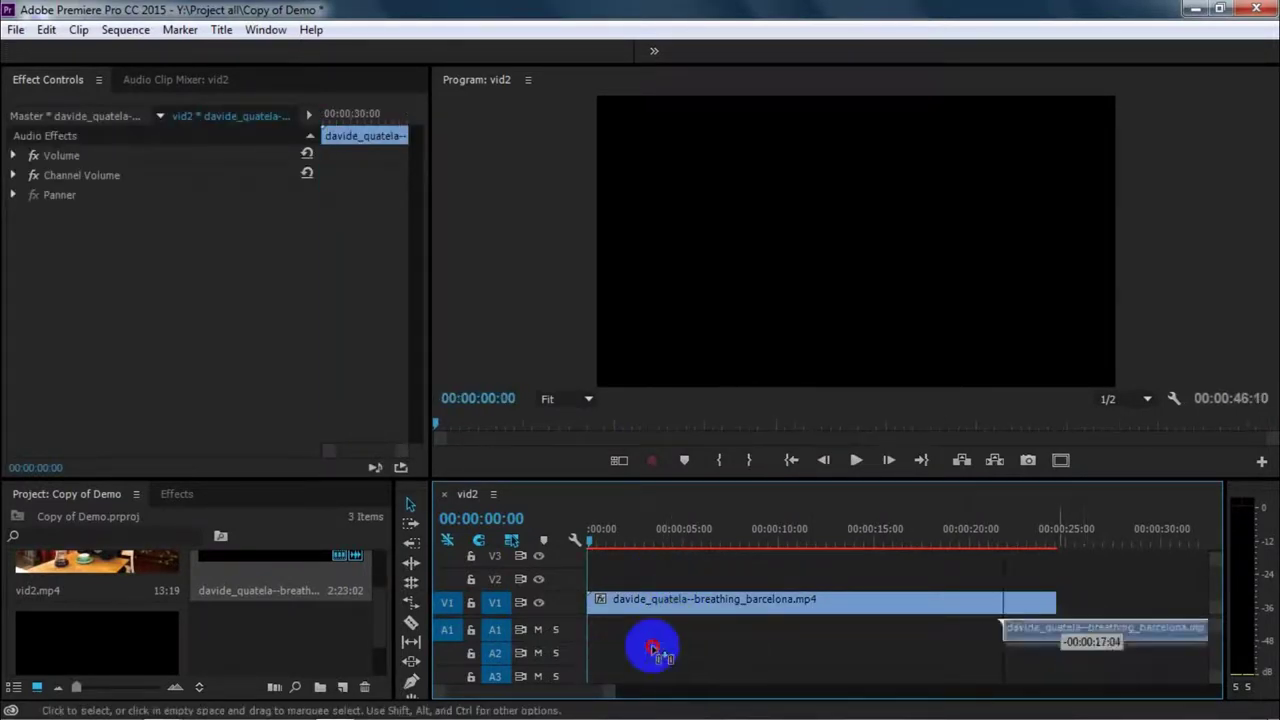
drag(1083, 650, 693, 626)
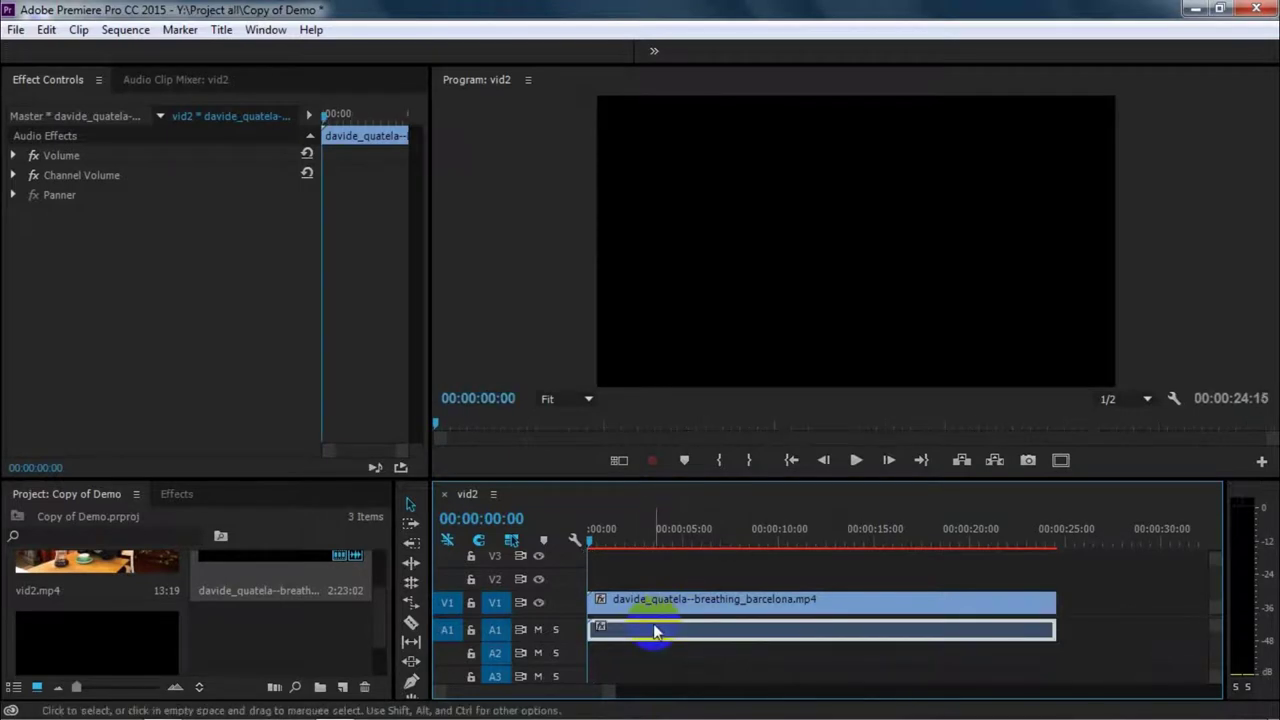
click(176, 494)
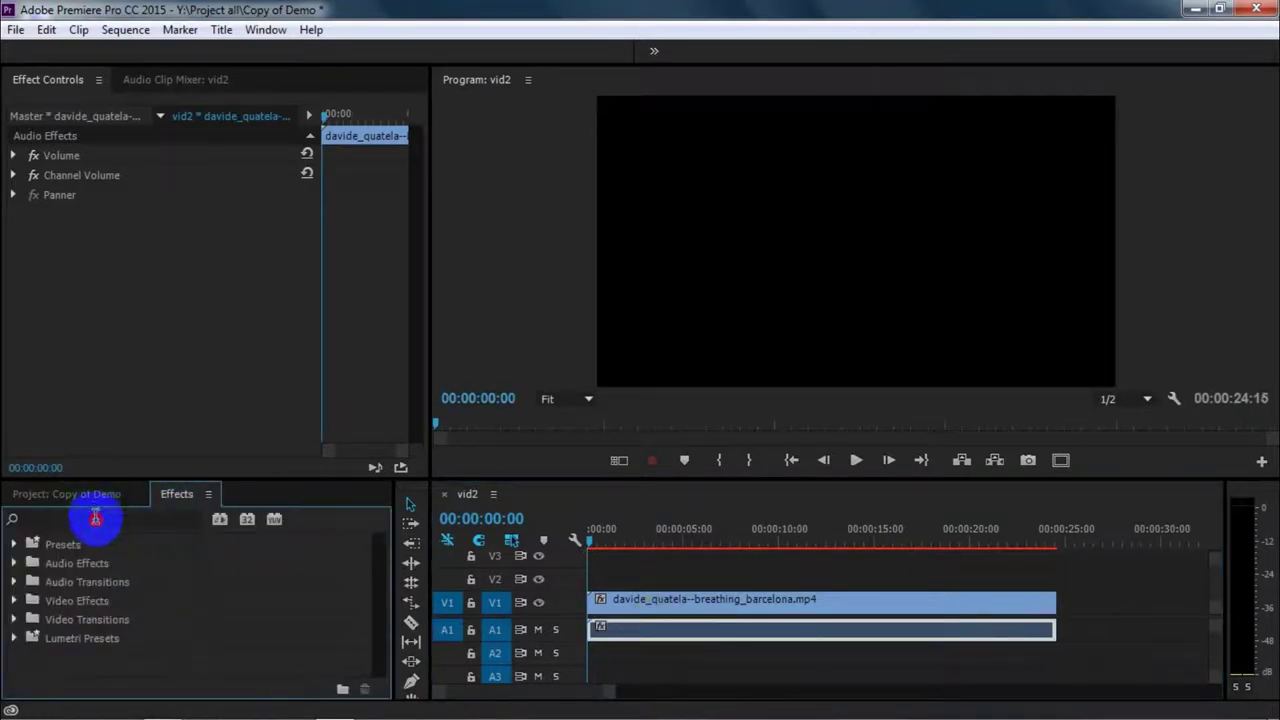
- Search the effects for 'deno' and drag the DeNoiser audio effect onto the Barcelona audio on A1
click(95, 517)
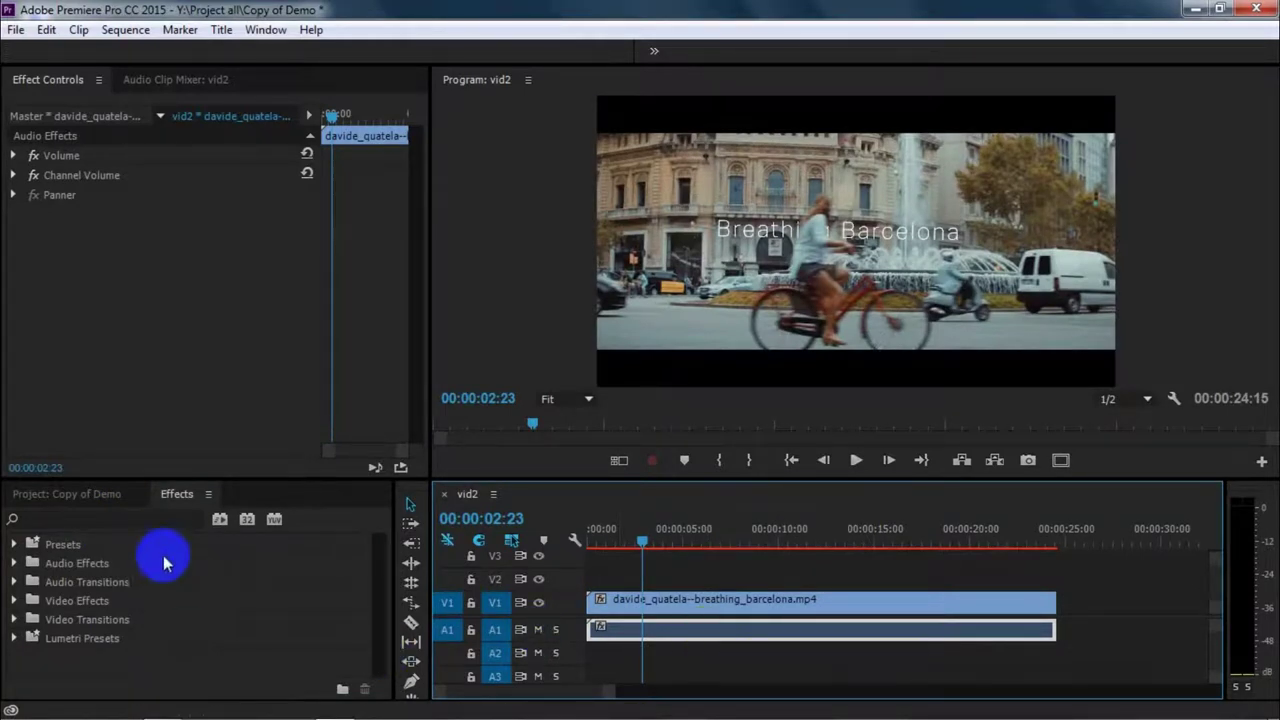
click(86, 516)
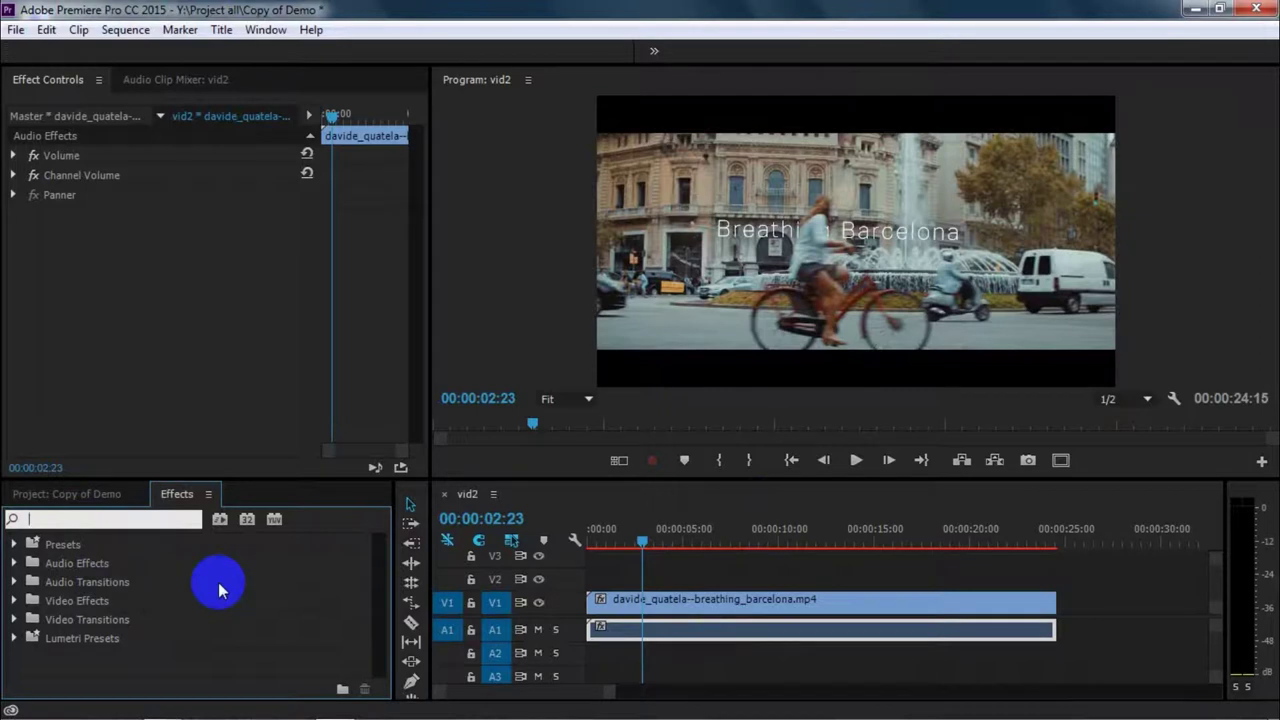
text(de)
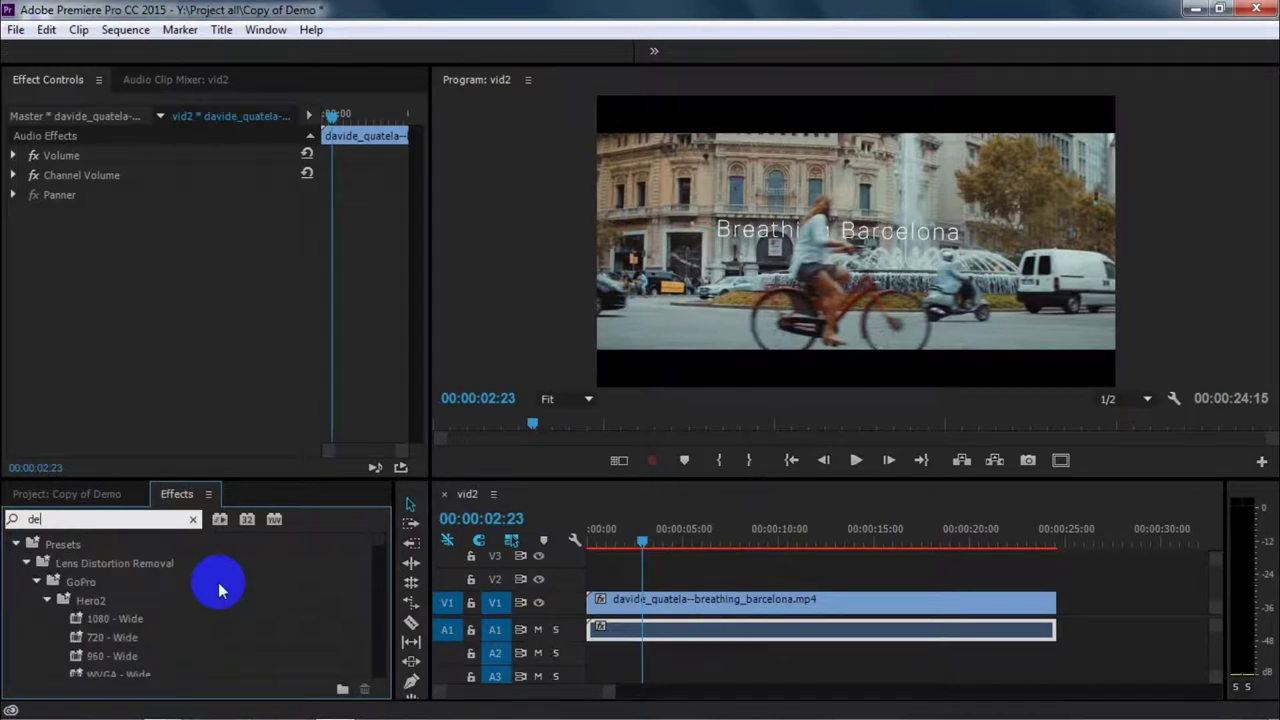
text(no)
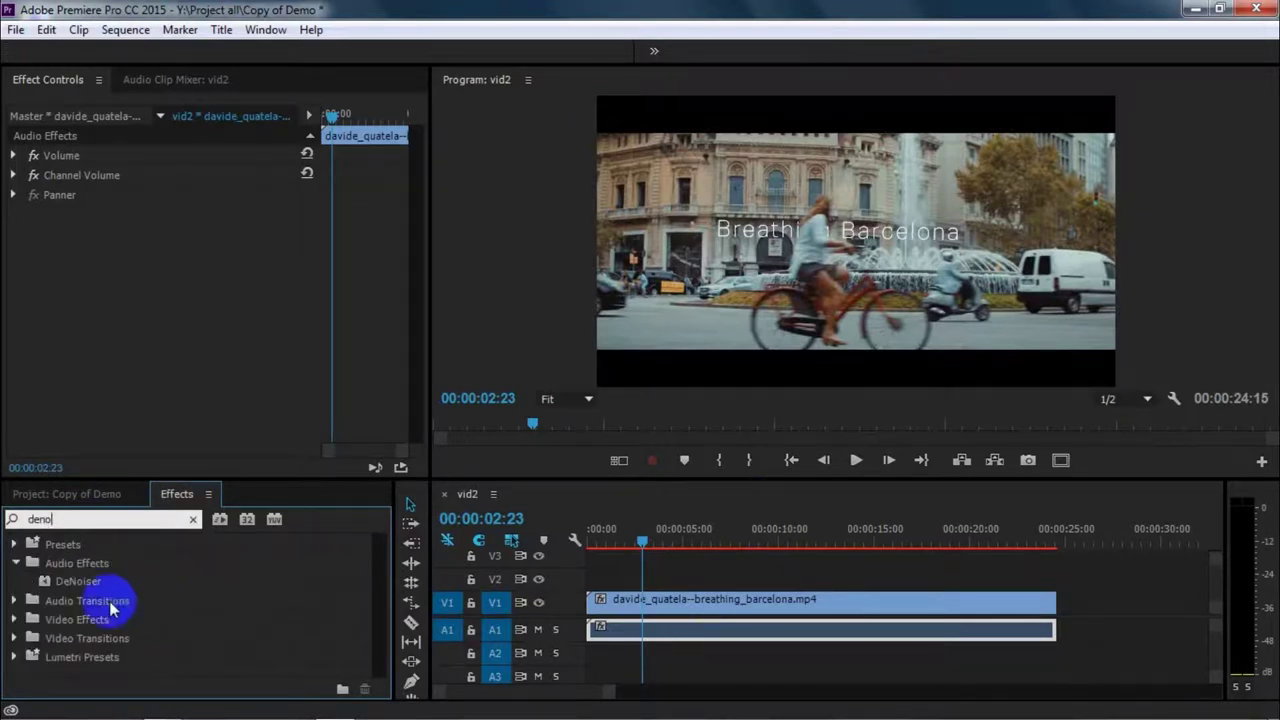
click(43, 582)
drag(43, 588, 622, 637)
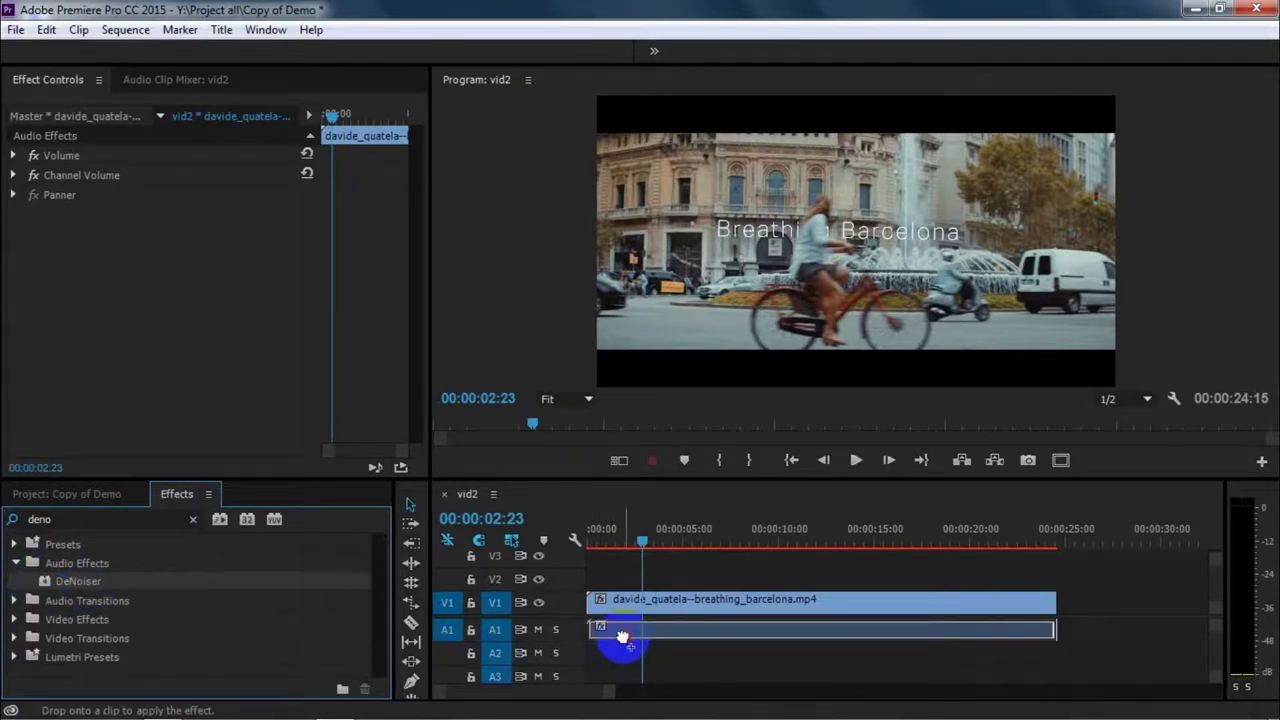
drag(622, 637, 622, 637)
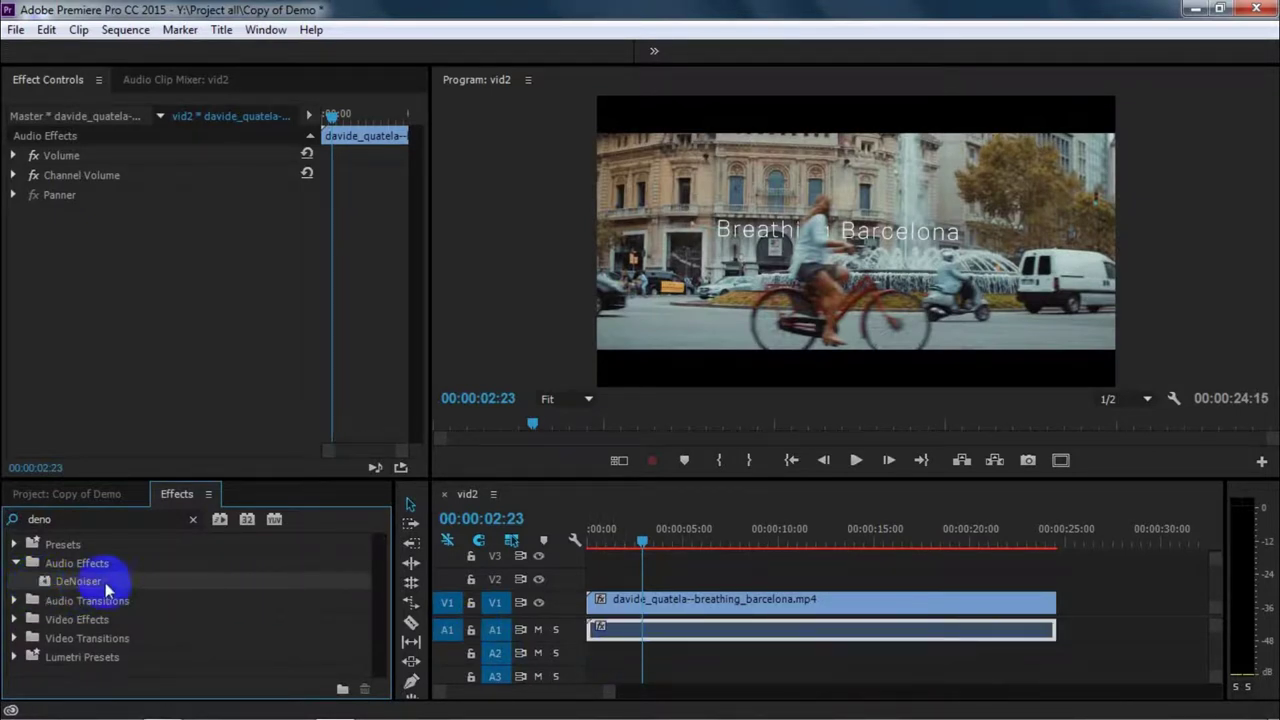
drag(430, 628, 610, 638)
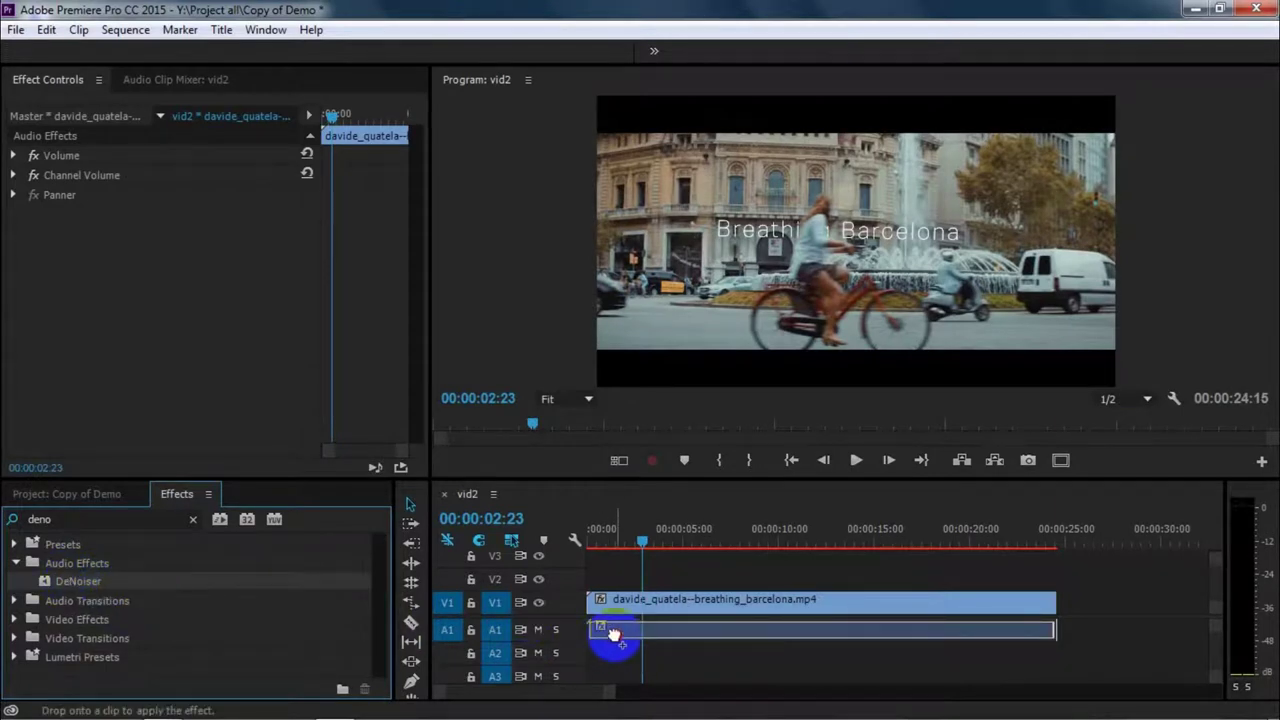
drag(614, 634, 610, 635)
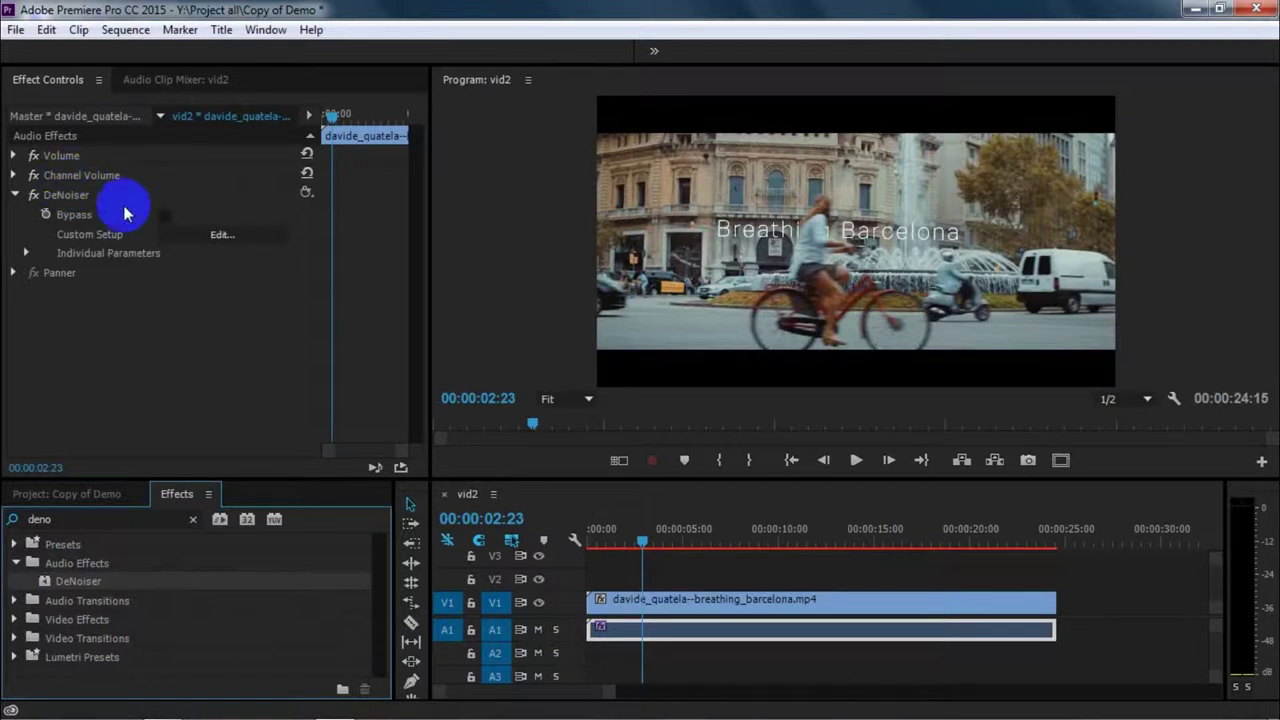
- Play the sequence from the start to listen to the Barcelona audio
drag(646, 542, 588, 540)
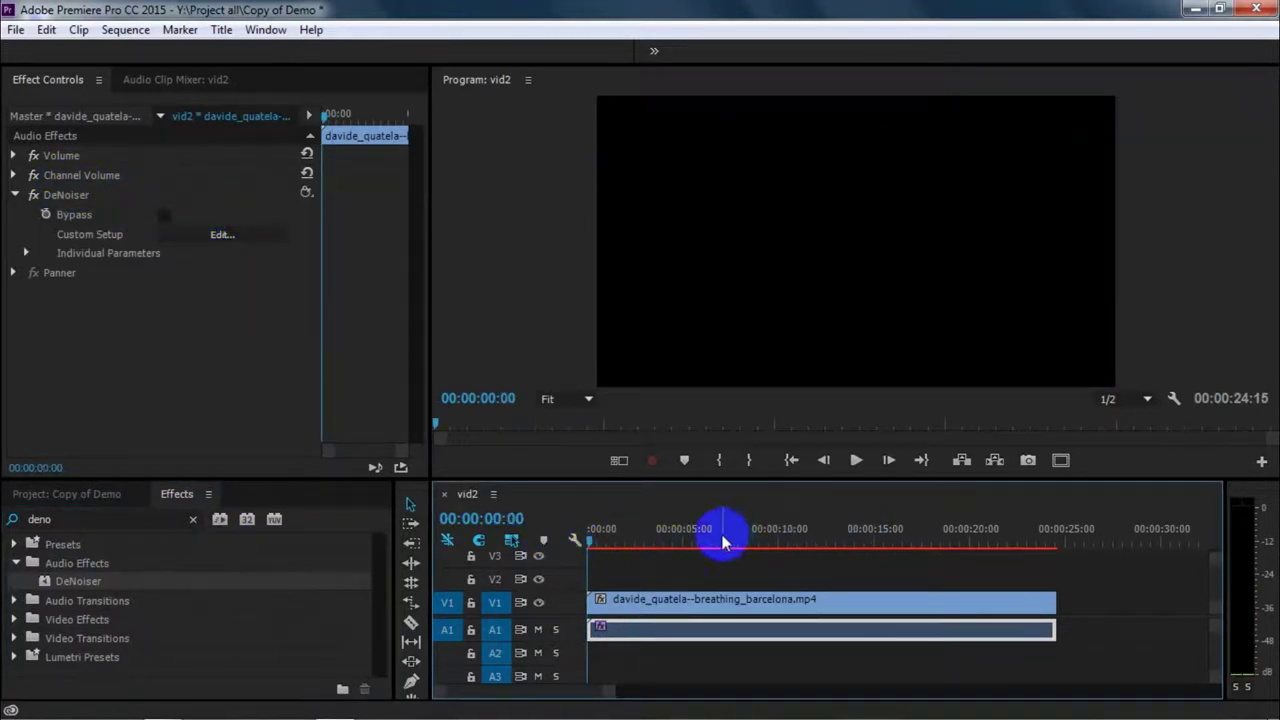
key(space)
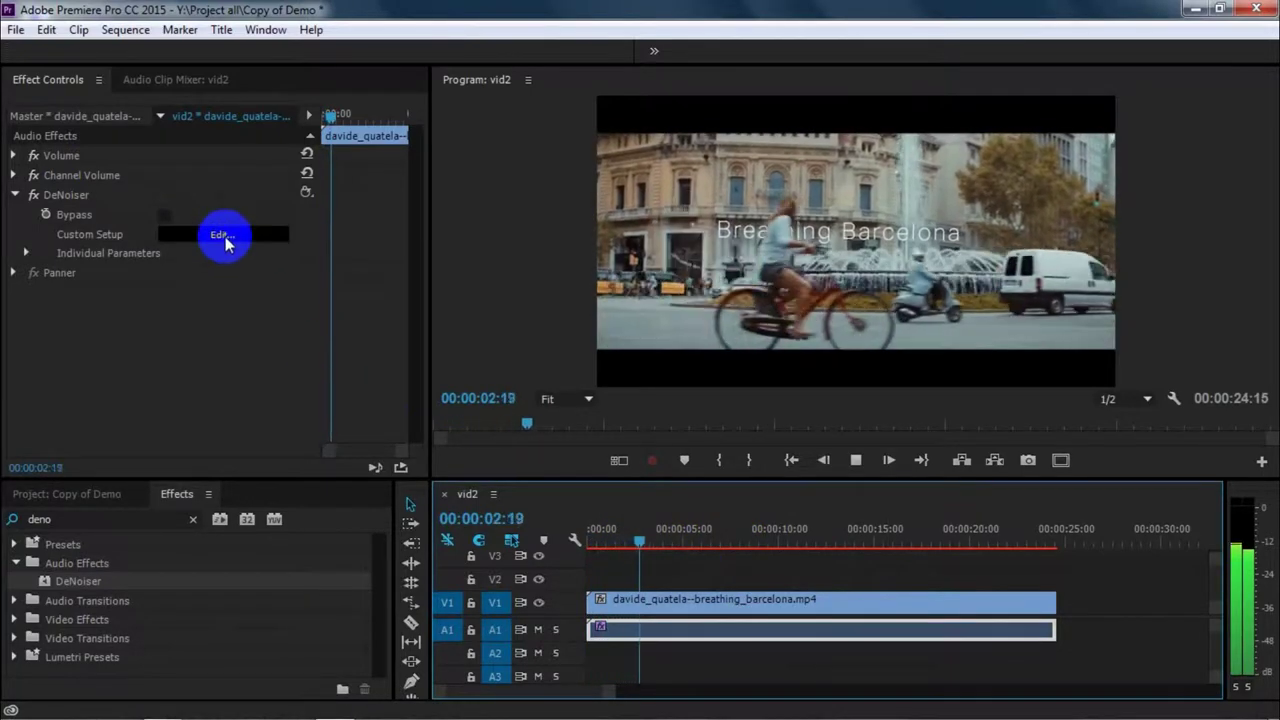
click(652, 548)
drag(652, 548, 557, 551)
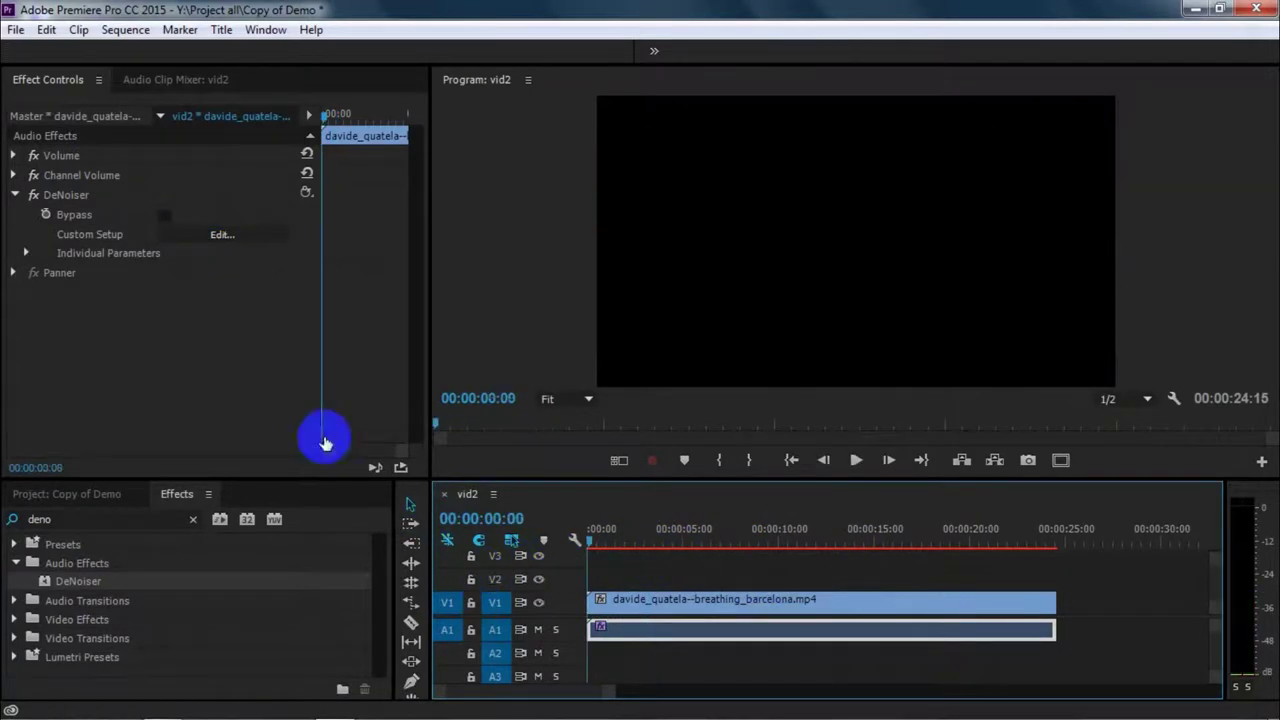
- Open DeNoiser's custom setup and, during playback, try Reduction -20 dB and Offset -10 and +10 dB
click(259, 243)
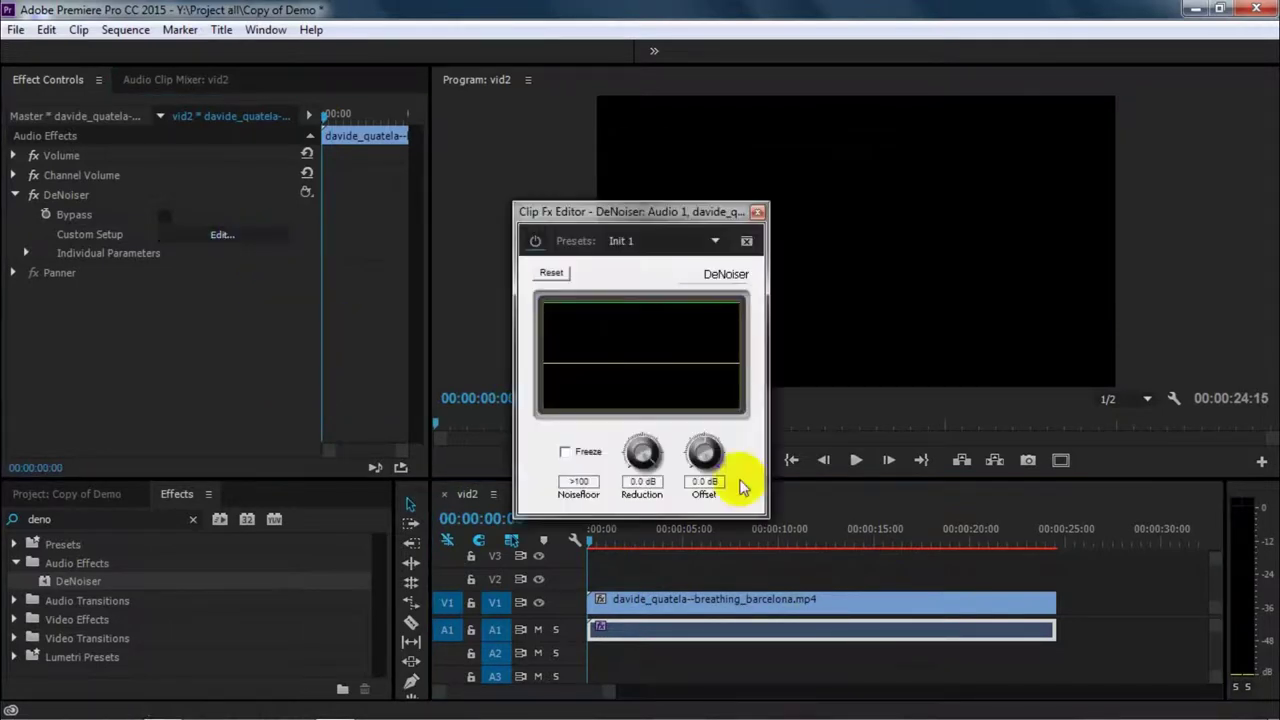
drag(686, 215, 446, 254)
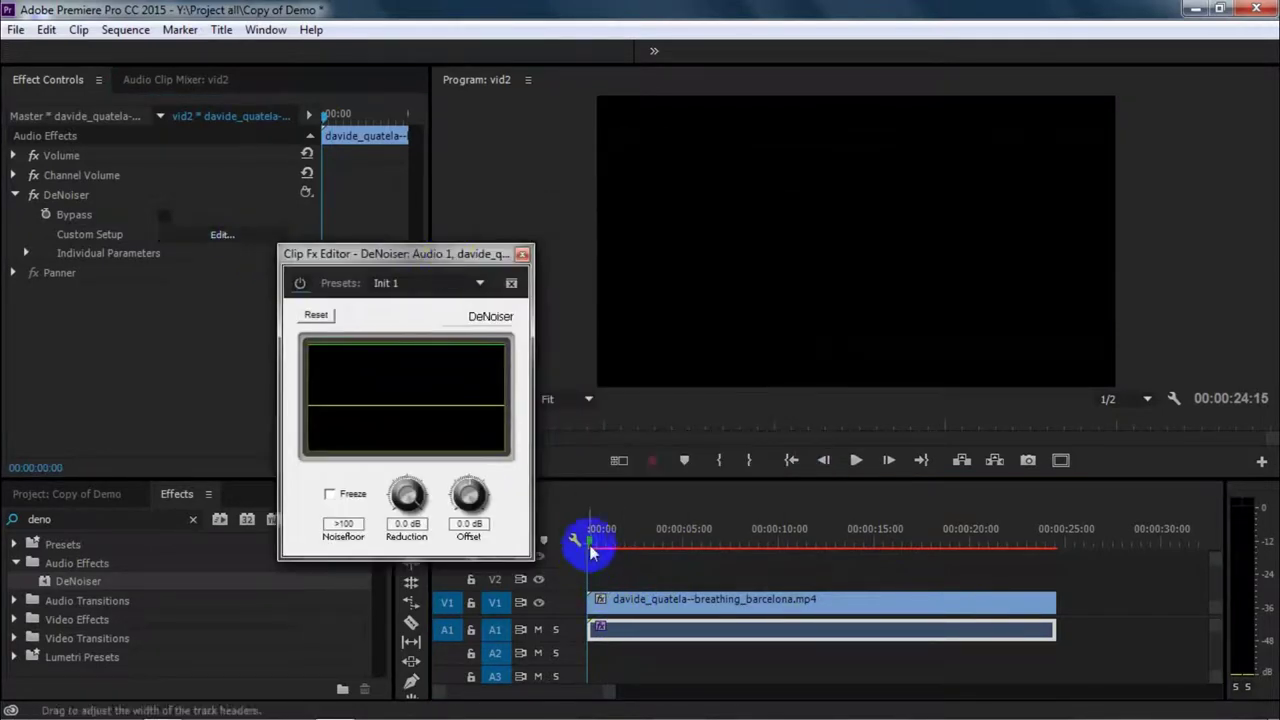
click(856, 460)
drag(410, 496, 406, 556)
drag(470, 496, 486, 586)
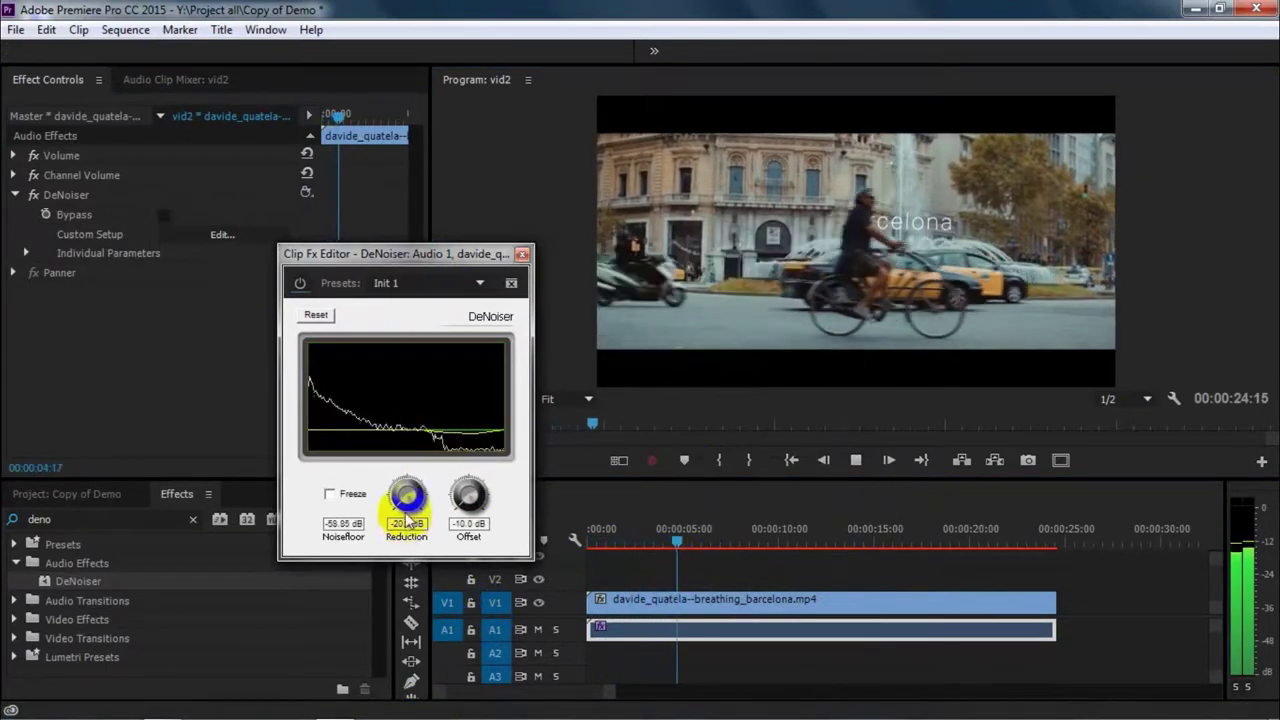
drag(470, 497, 478, 447)
click(406, 492)
- Settle DeNoiser Reduction at -13.6 dB, set Offset to -10 dB, and close the editor
drag(401, 490, 375, 422)
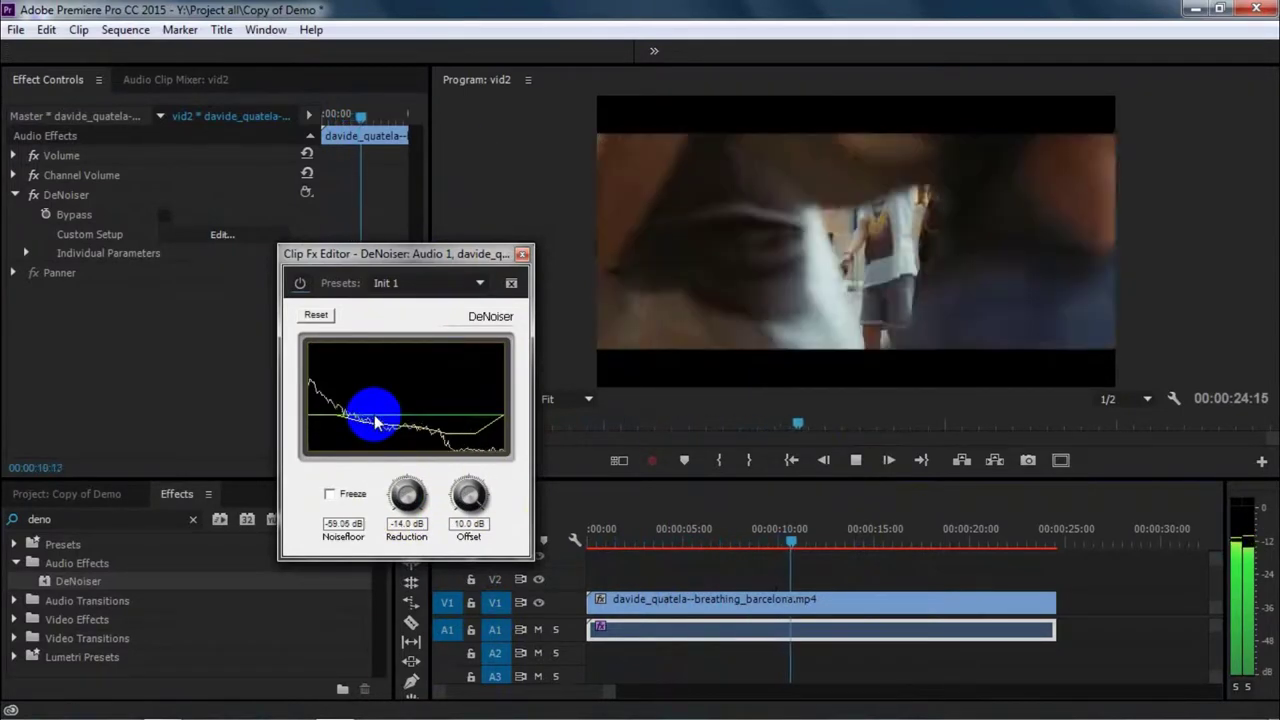
click(403, 497)
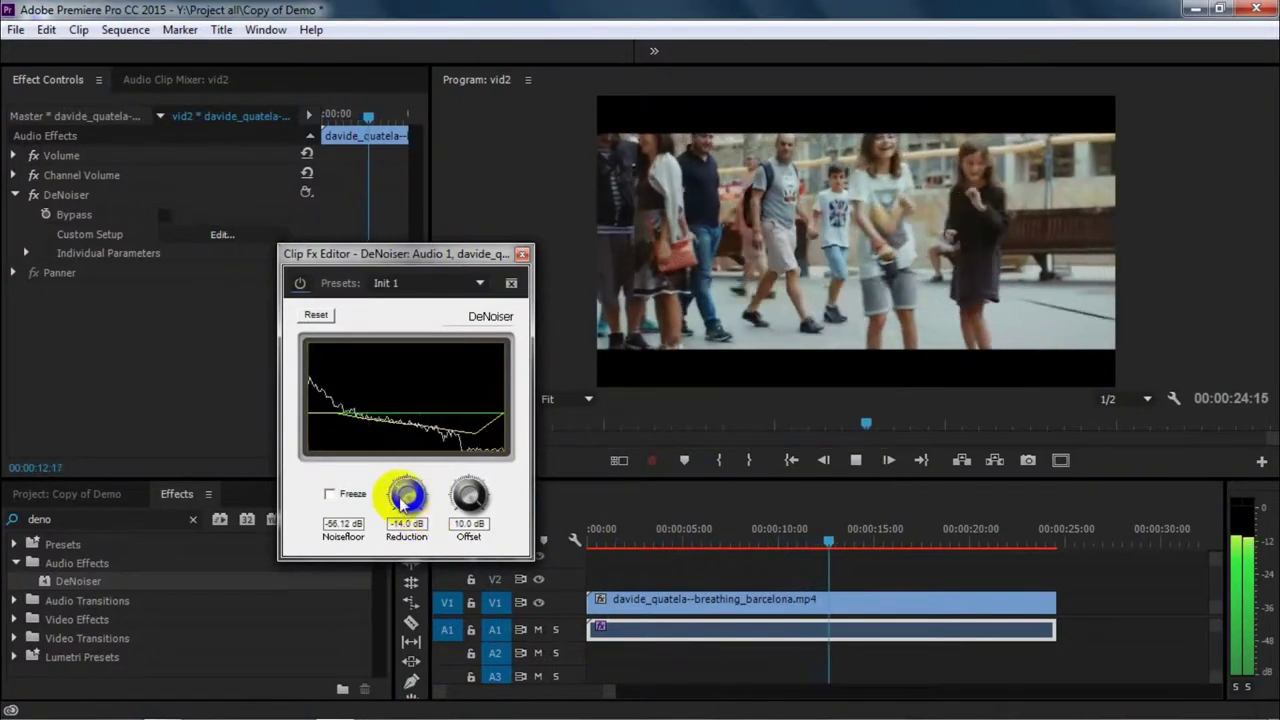
click(401, 492)
drag(401, 492, 405, 487)
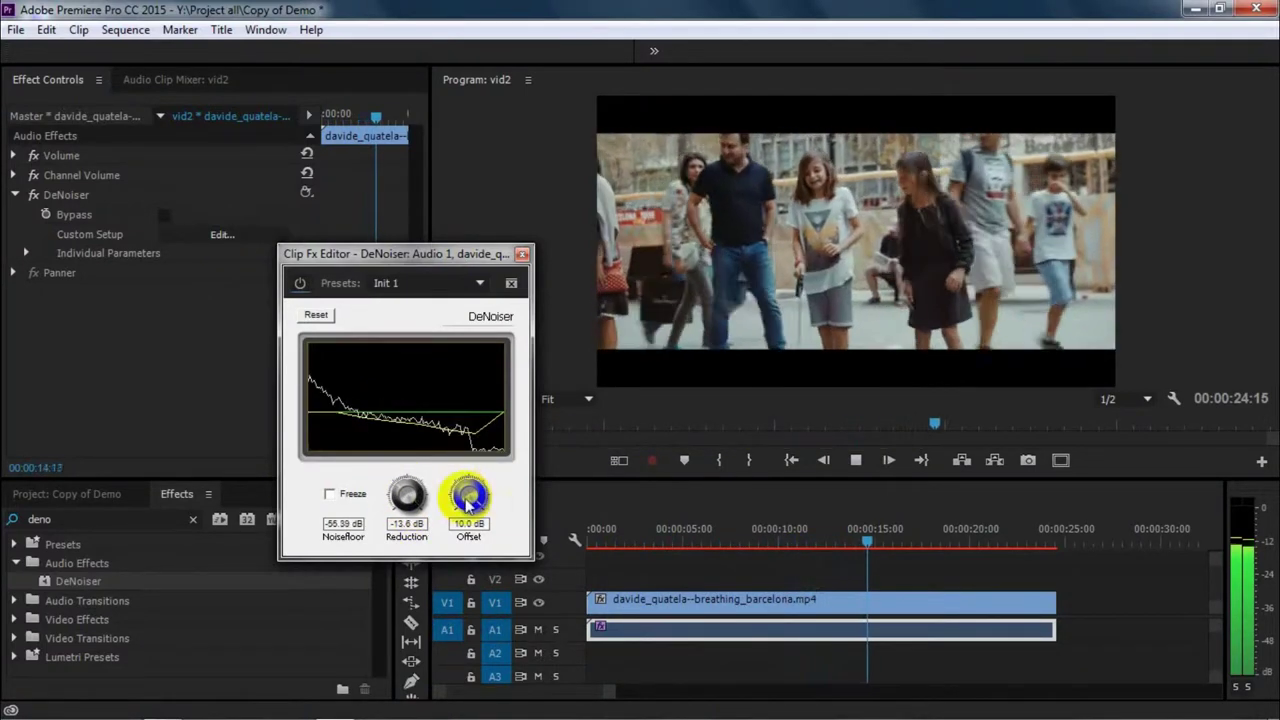
click(462, 455)
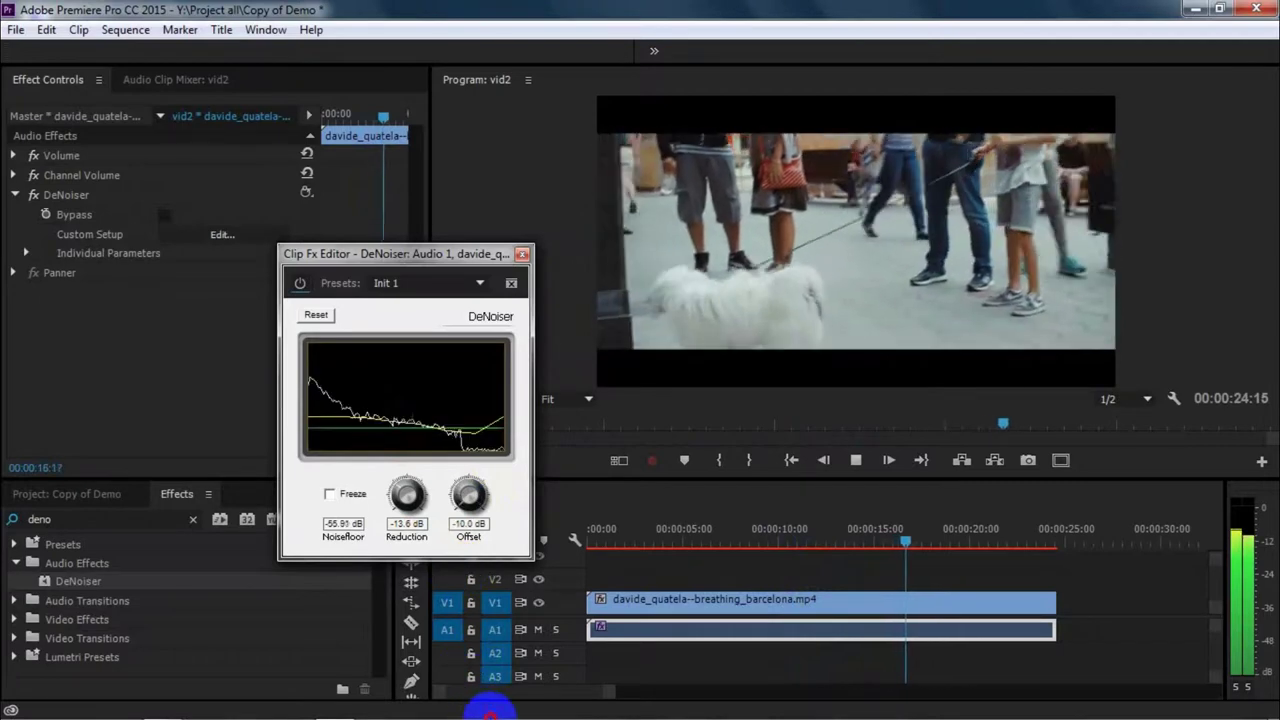
mouse_move(471, 715)
drag(469, 495, 458, 510)
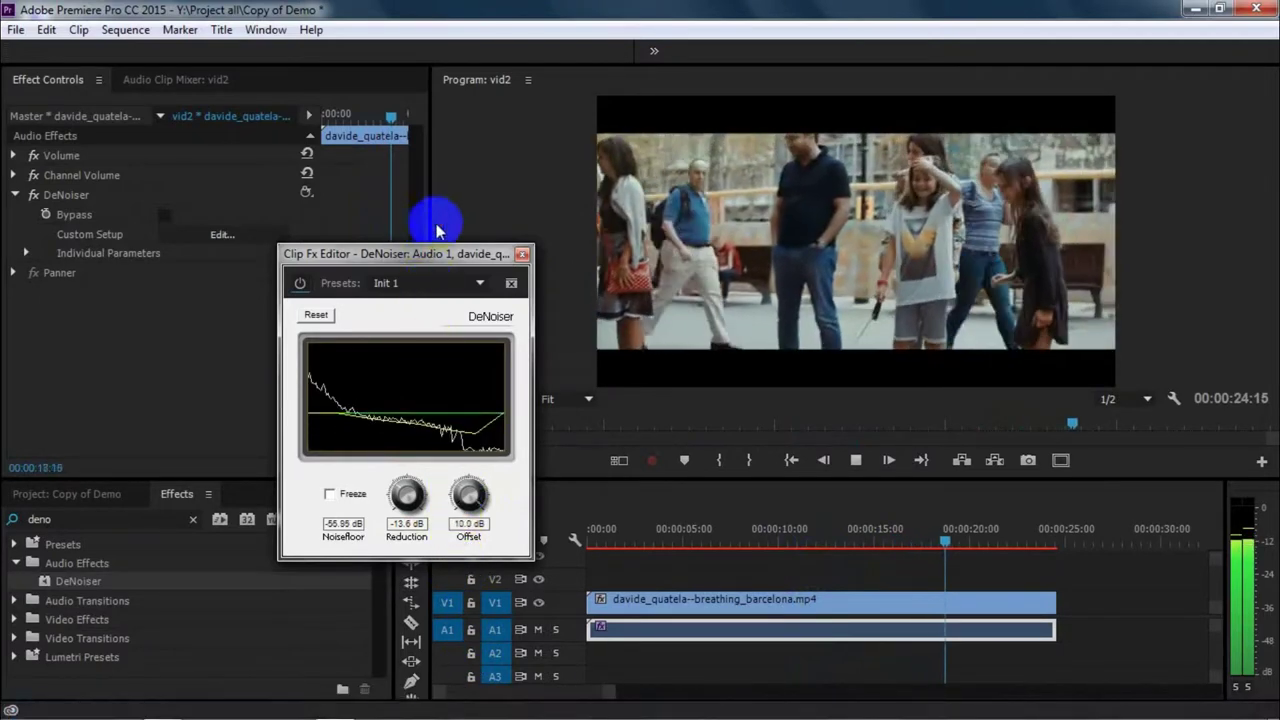
click(521, 254)
- Stop playback and park the playhead at exactly 00:00:10:02
key(space)
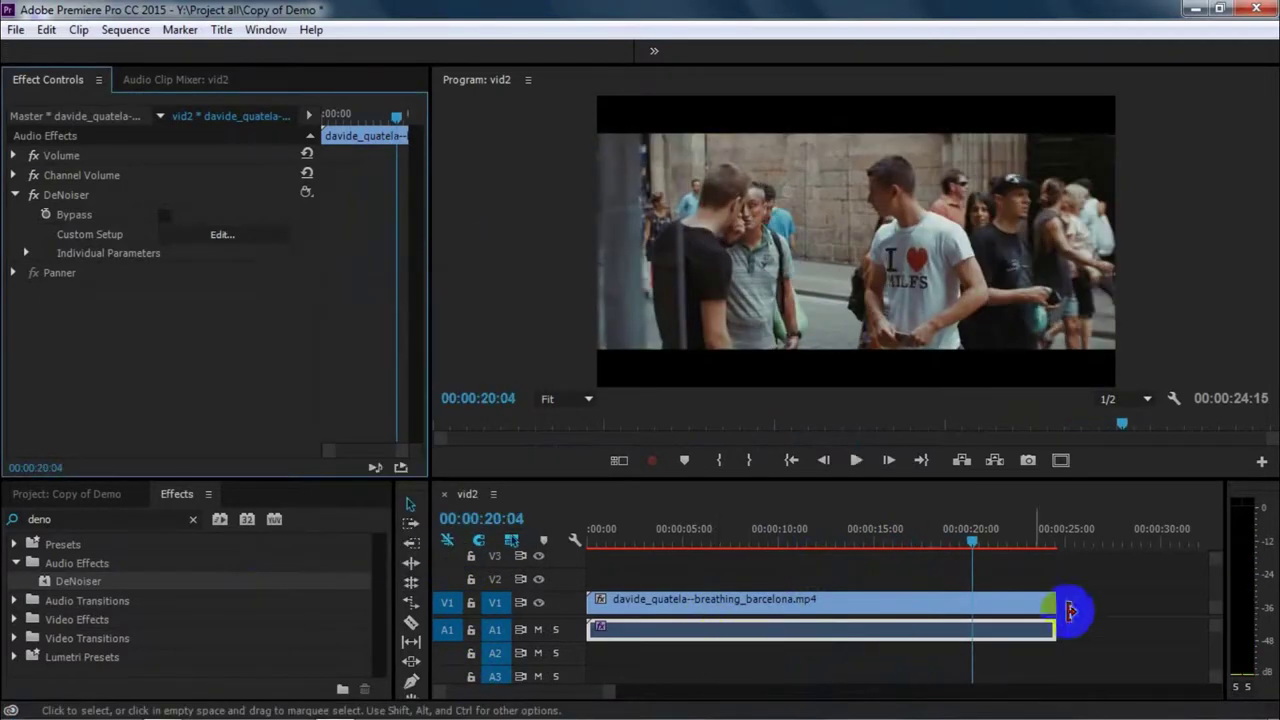
drag(975, 547, 1028, 608)
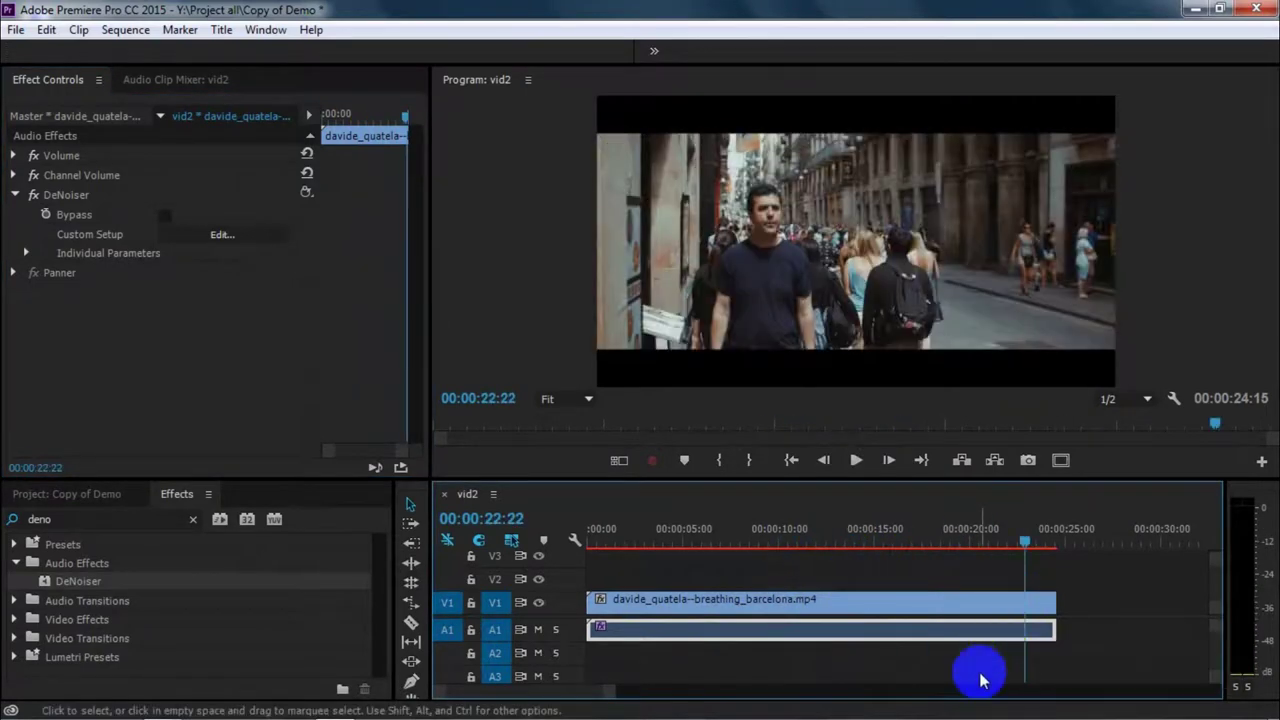
mouse_move(1023, 549)
mouse_down()
mouse_move(992, 550)
mouse_move(991, 574)
mouse_up()
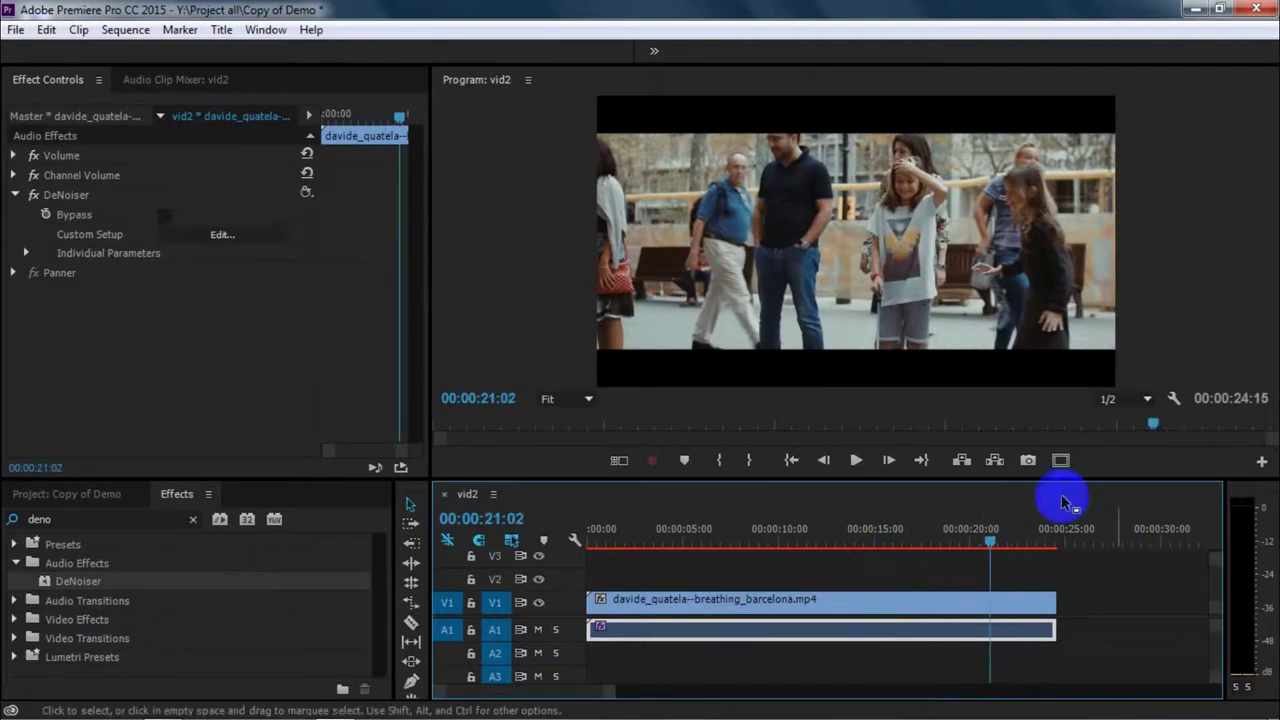
click(80, 493)
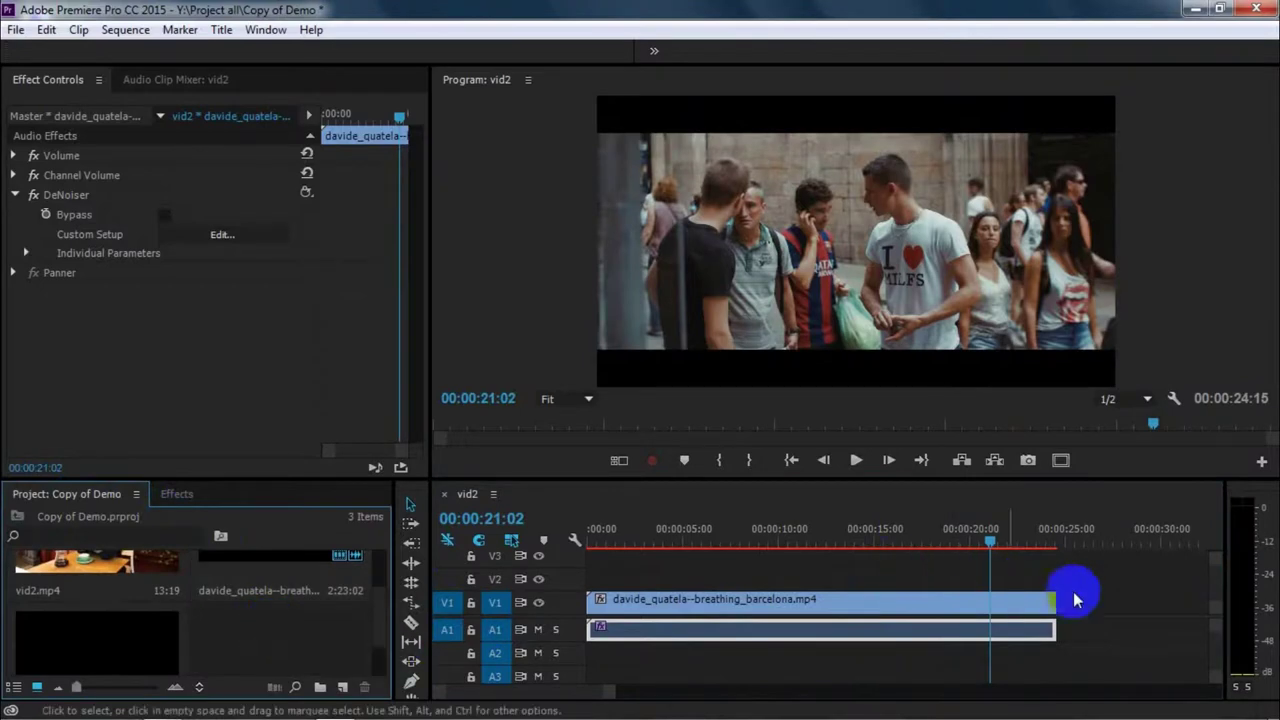
drag(990, 548, 790, 562)
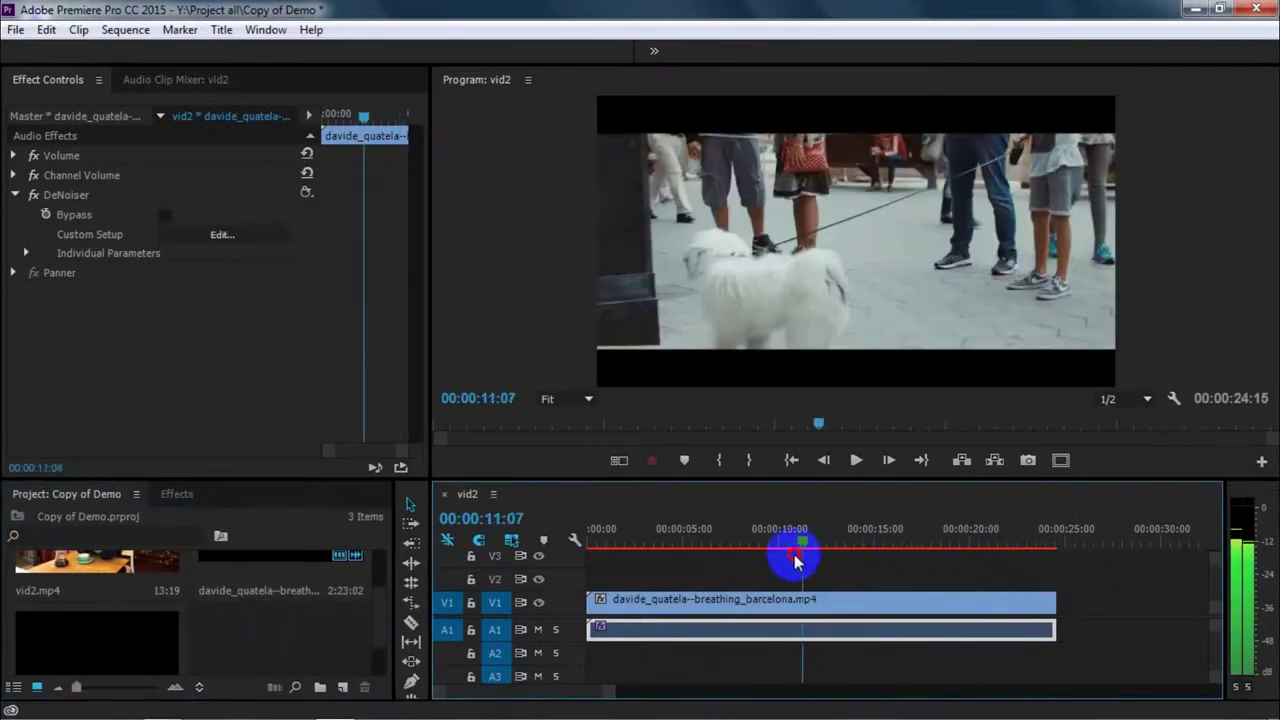
drag(790, 562, 780, 563)
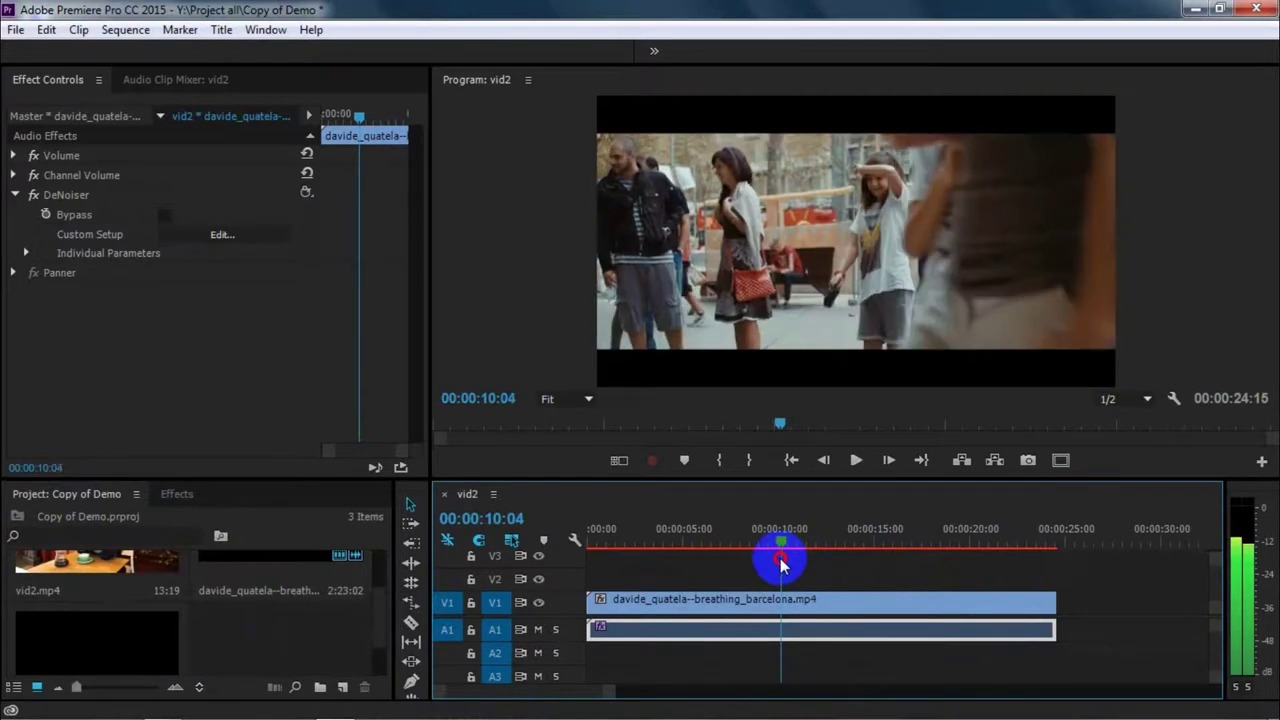
drag(782, 565, 779, 558)
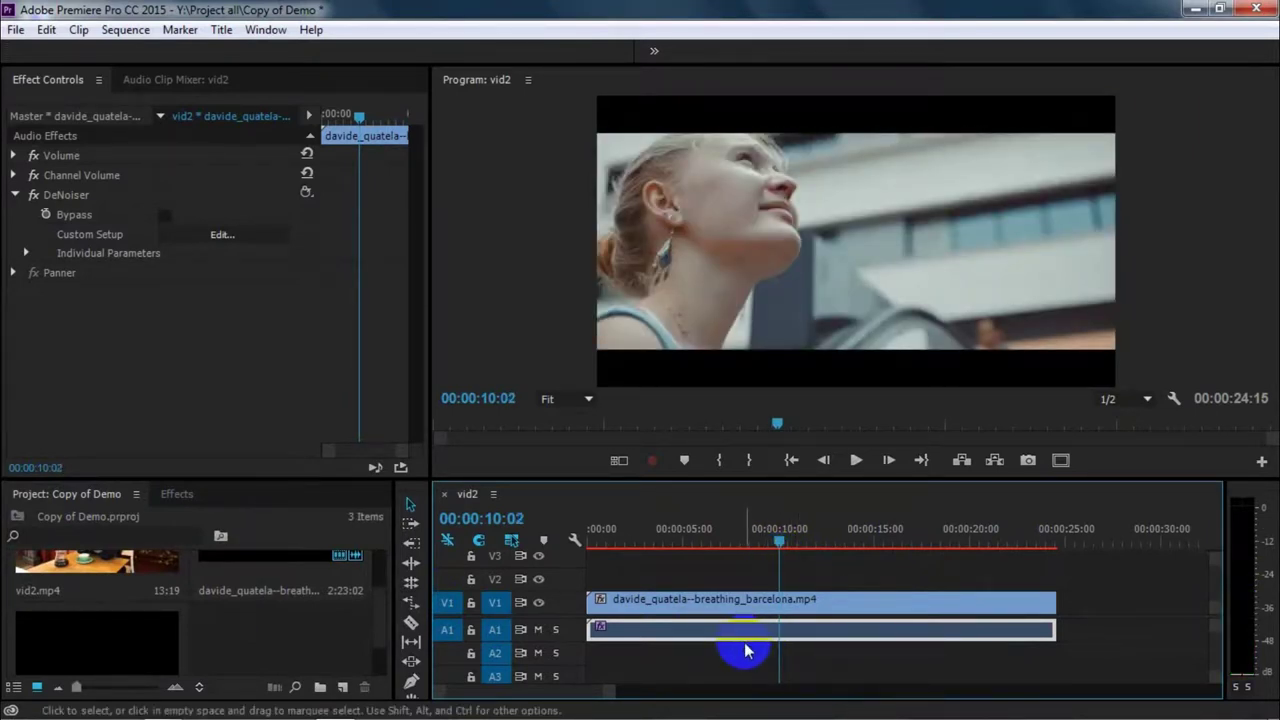
- Import intro.avi from its folder into the Project panel
click(251, 700)
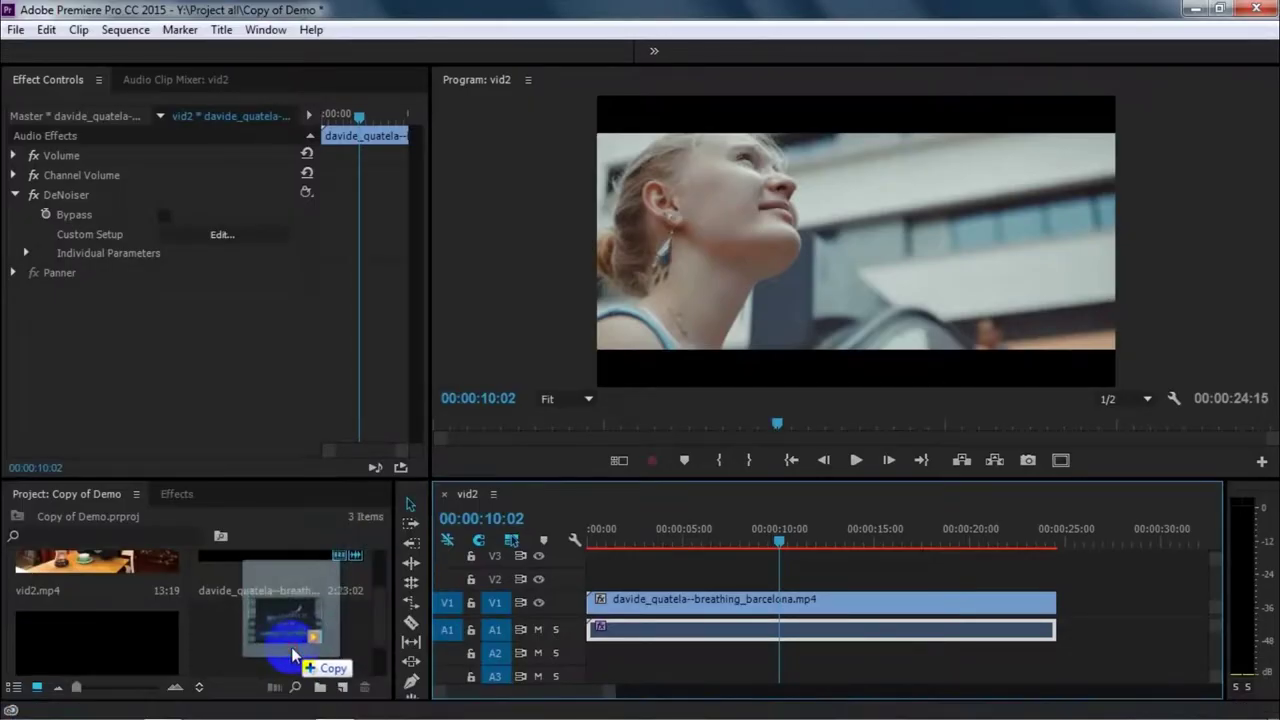
drag(316, 712, 303, 635)
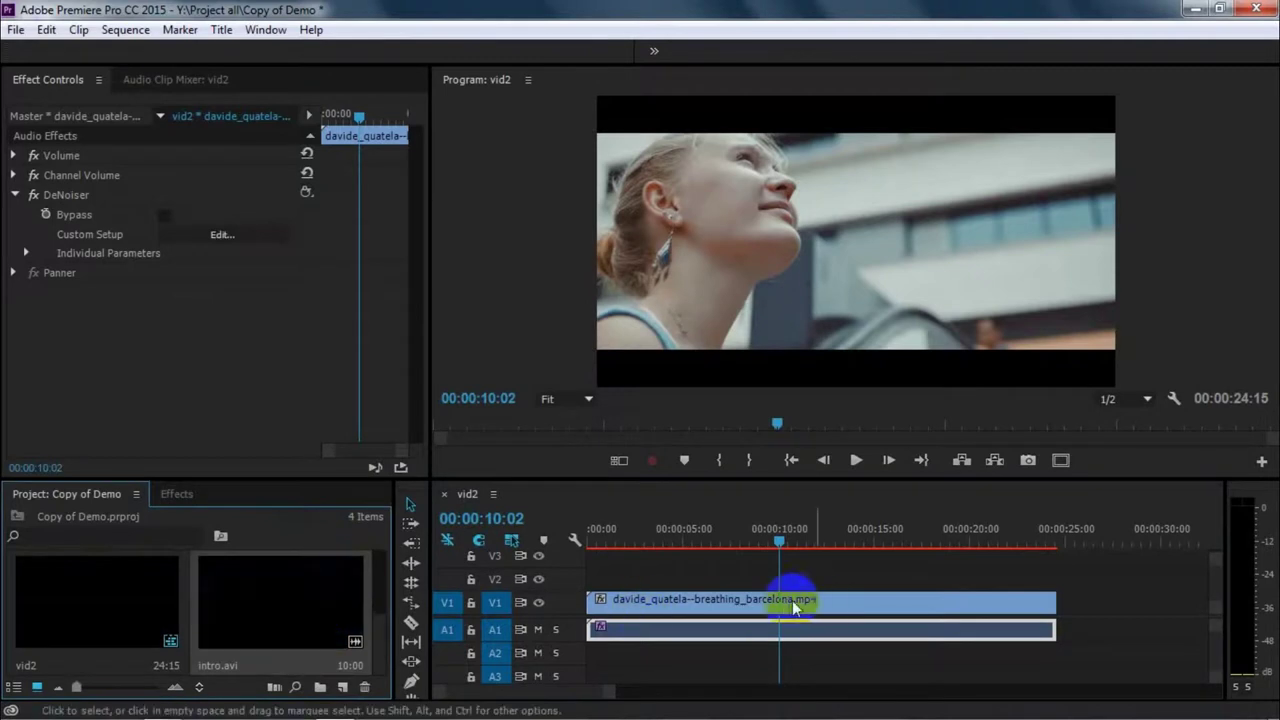
click(800, 699)
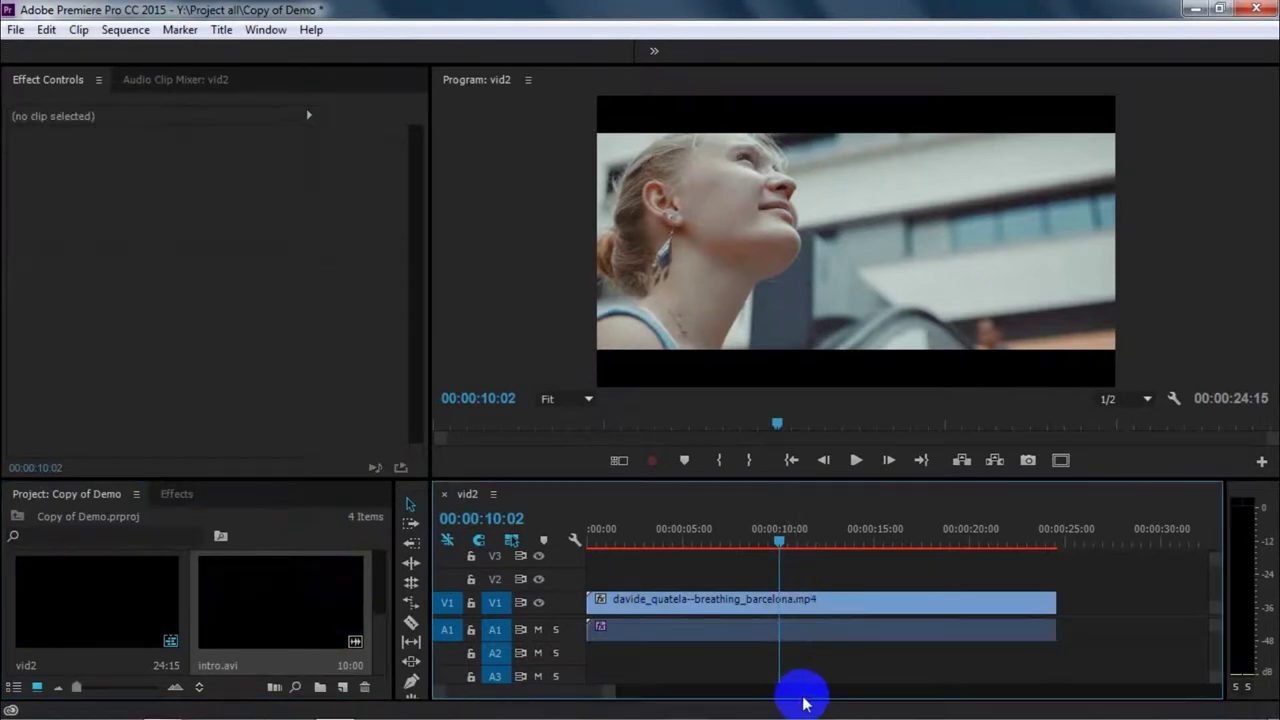
- Cut the Barcelona video on V1 and audio on A1 at the 00:00:10:02 playhead
drag(804, 684, 777, 565)
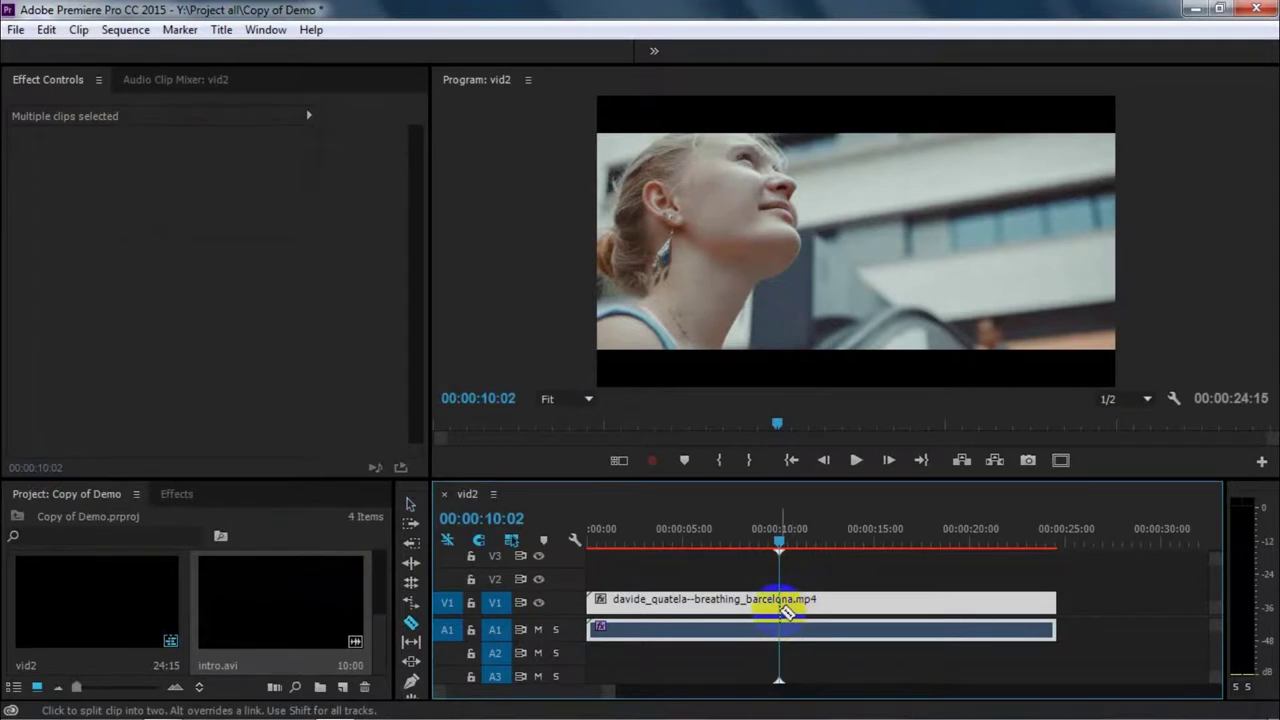
click(785, 606)
click(782, 631)
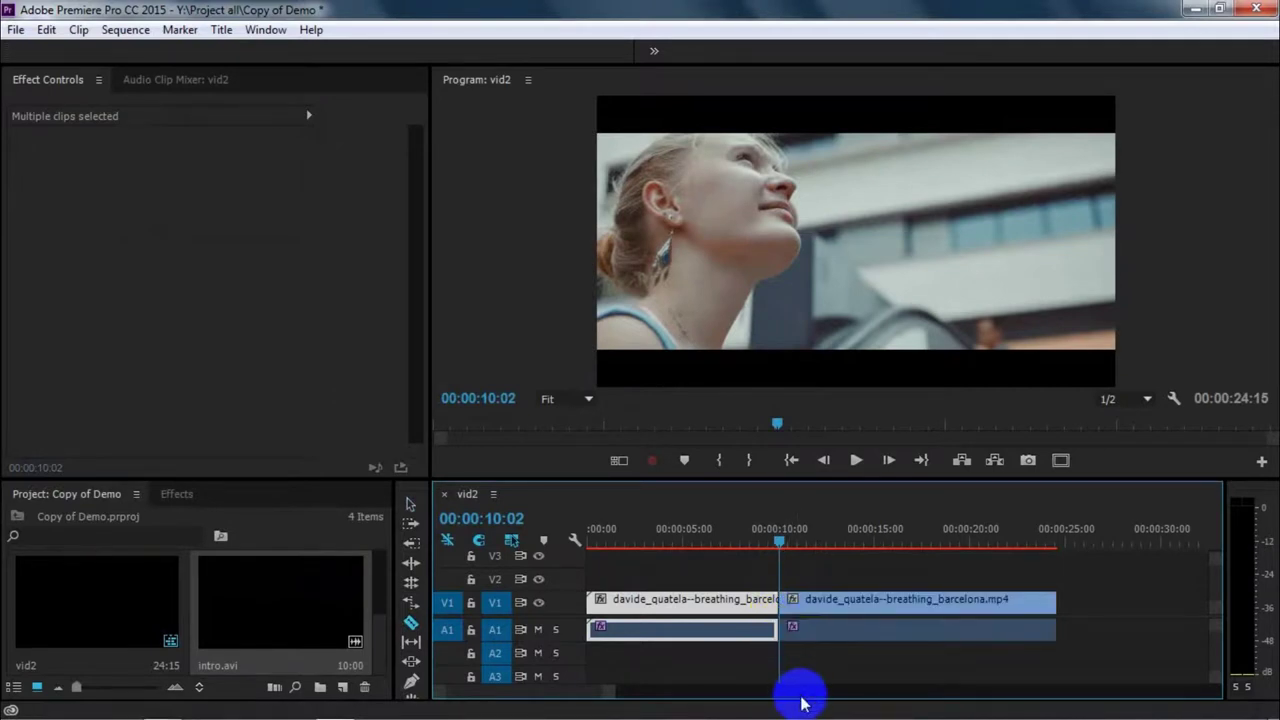
- Move the second half later, drop intro.avi at the cut, and close the gap after it
drag(880, 630, 1176, 630)
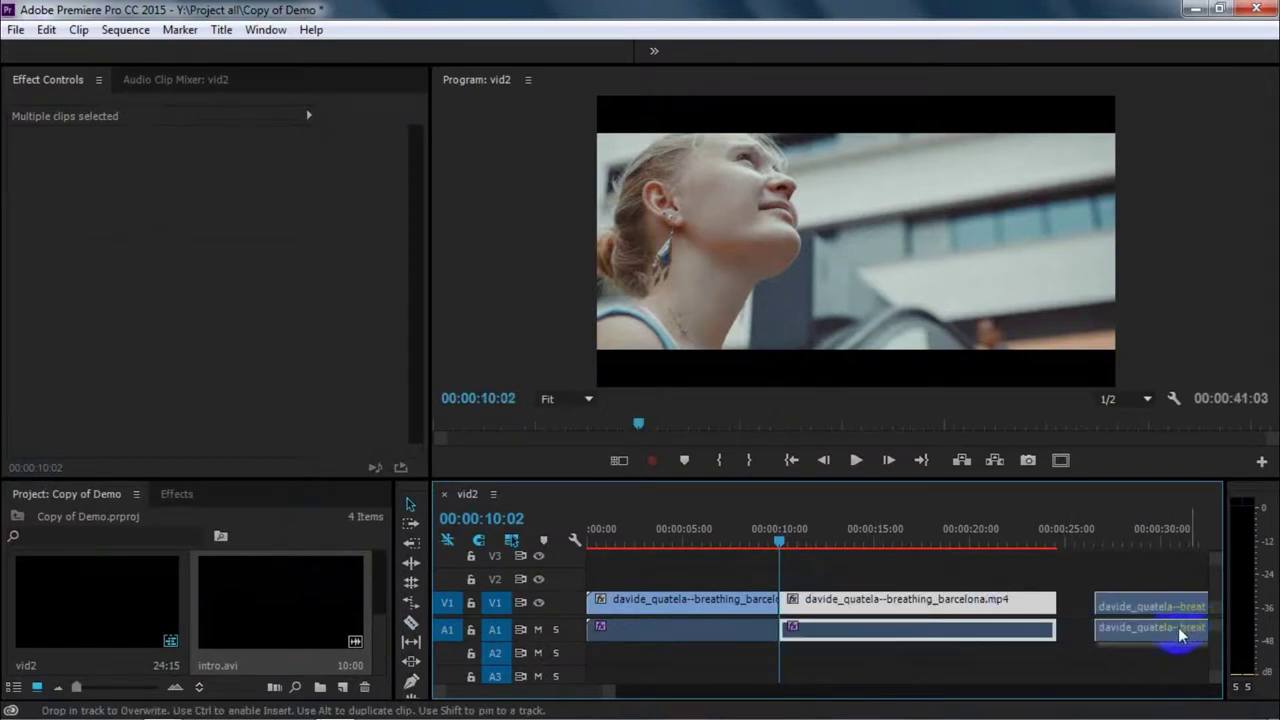
drag(1176, 630, 1194, 628)
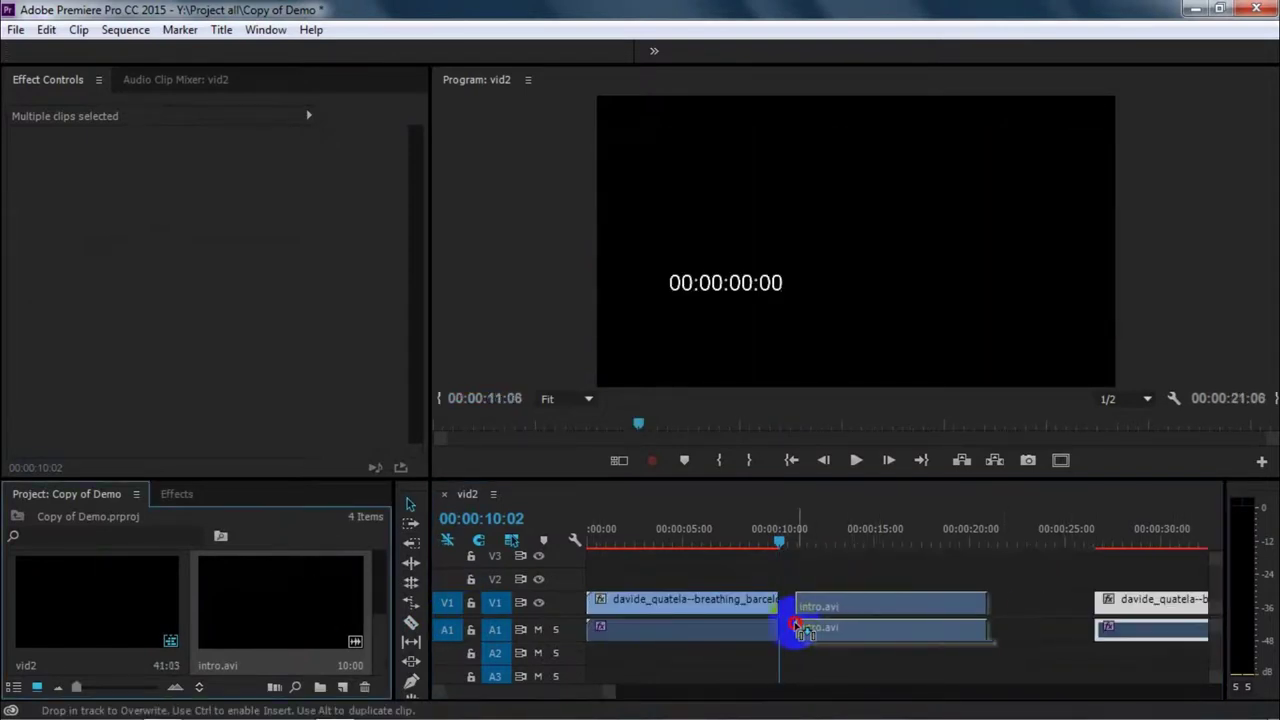
drag(949, 622, 778, 640)
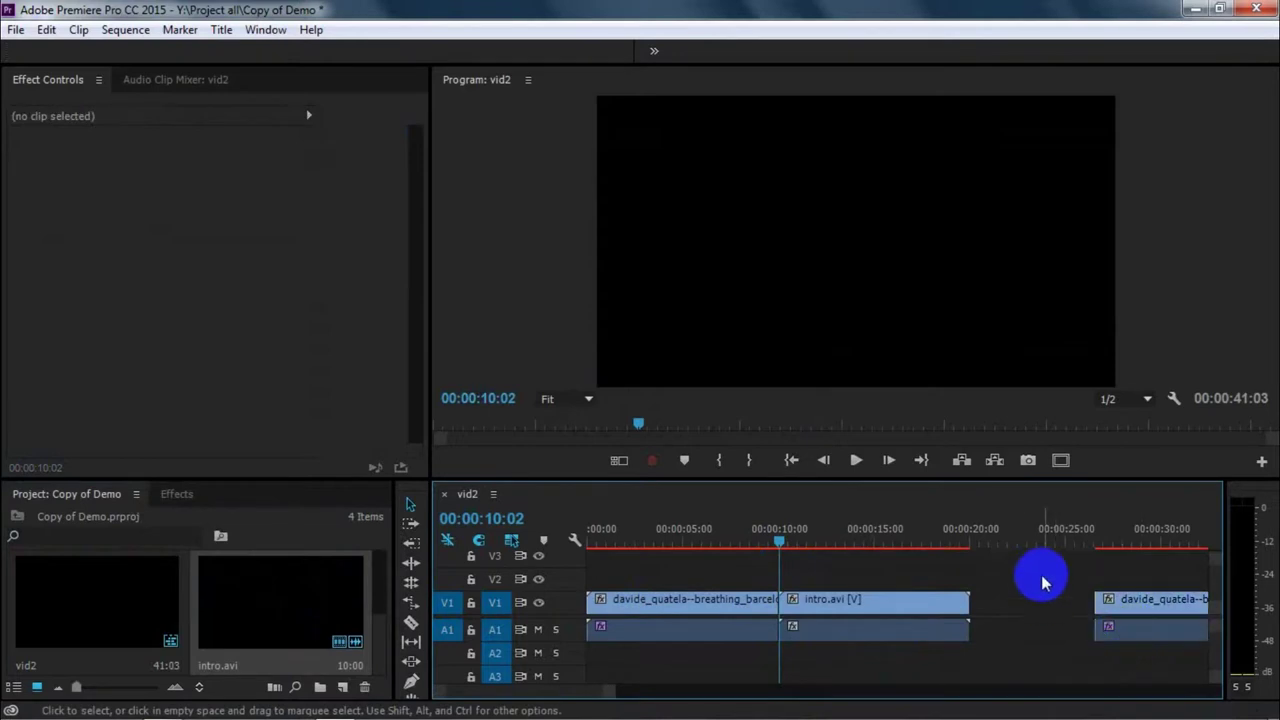
drag(1126, 632, 998, 632)
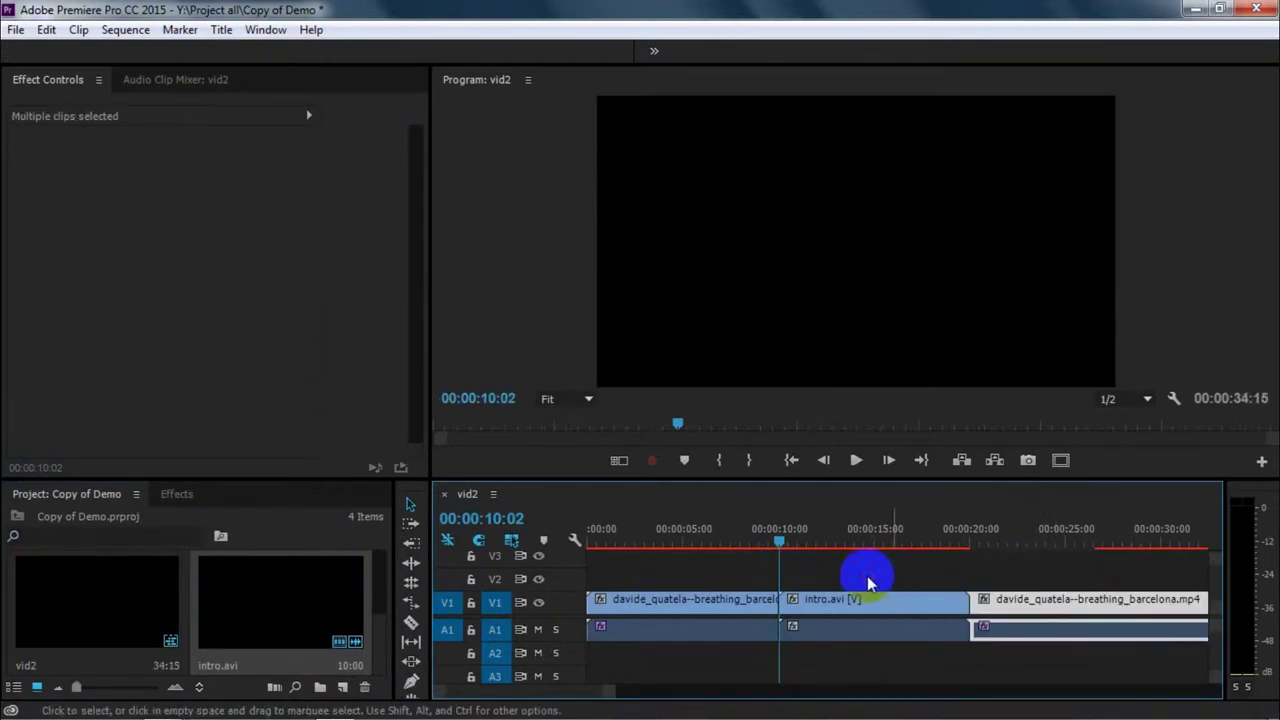
click(751, 546)
- Play back the edited sequence from just before the intro, then select all three clips
drag(751, 551, 746, 546)
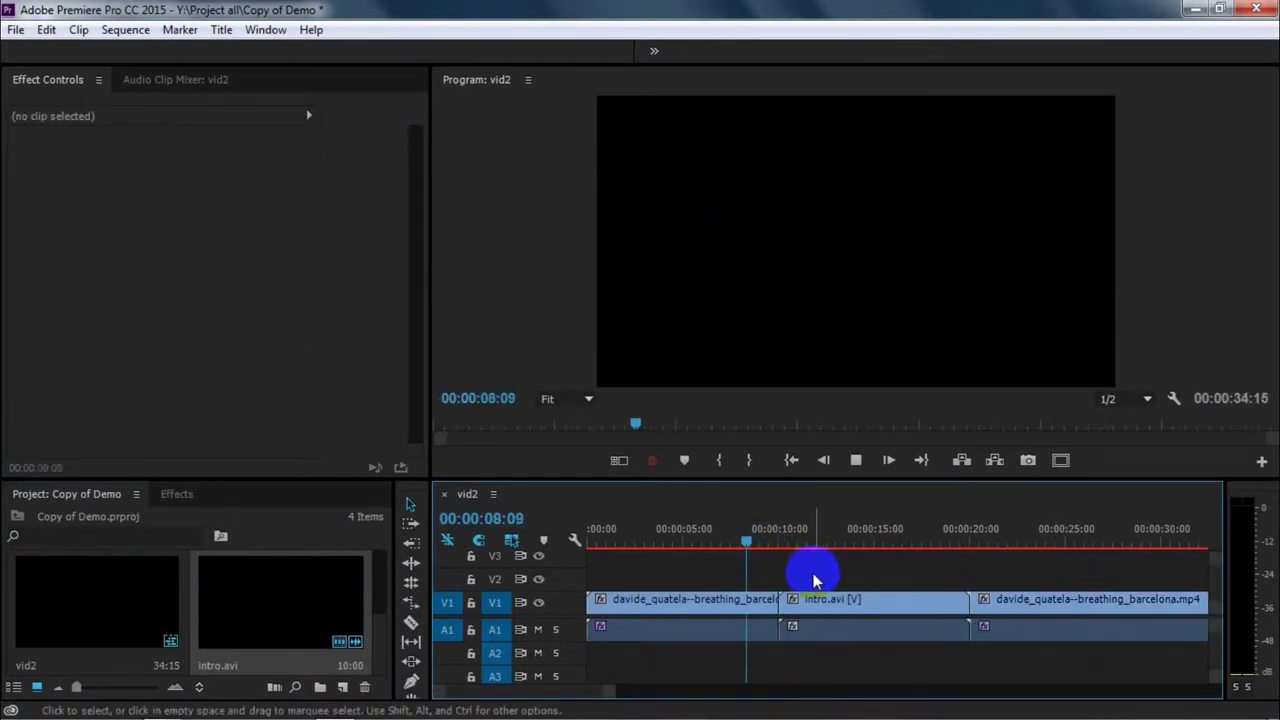
key(space)
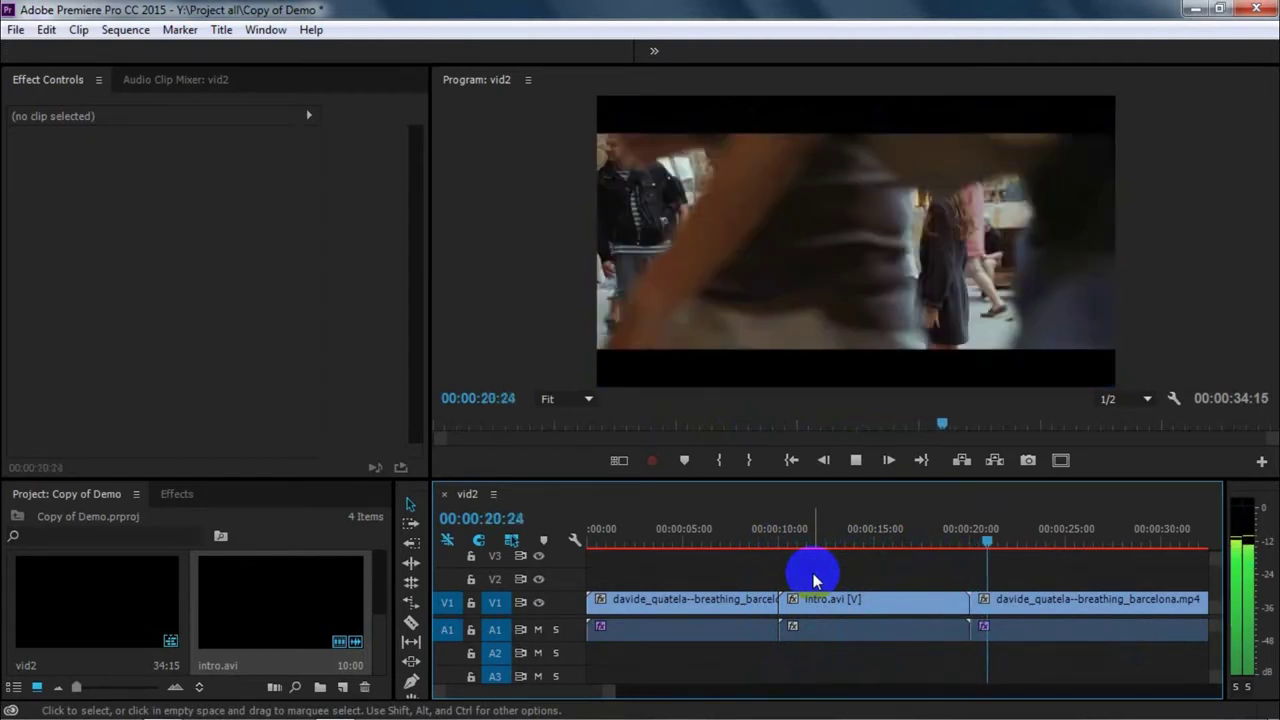
key(space)
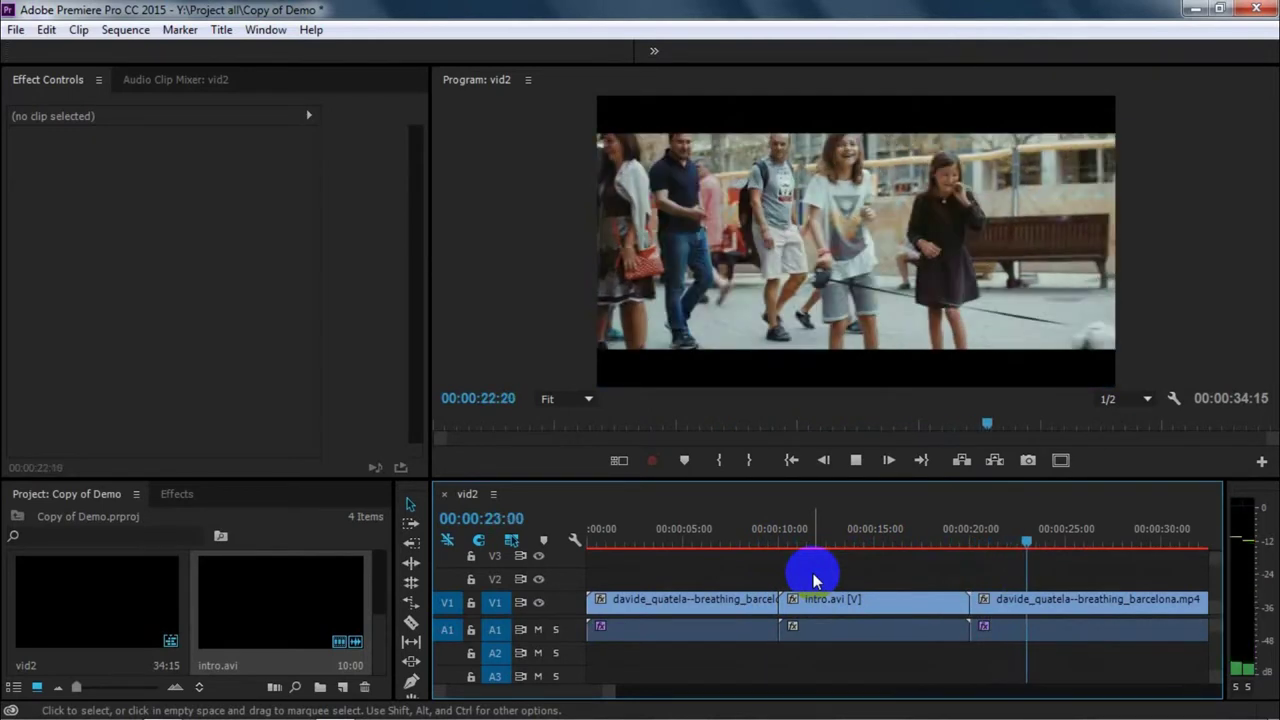
drag(790, 567, 1014, 663)
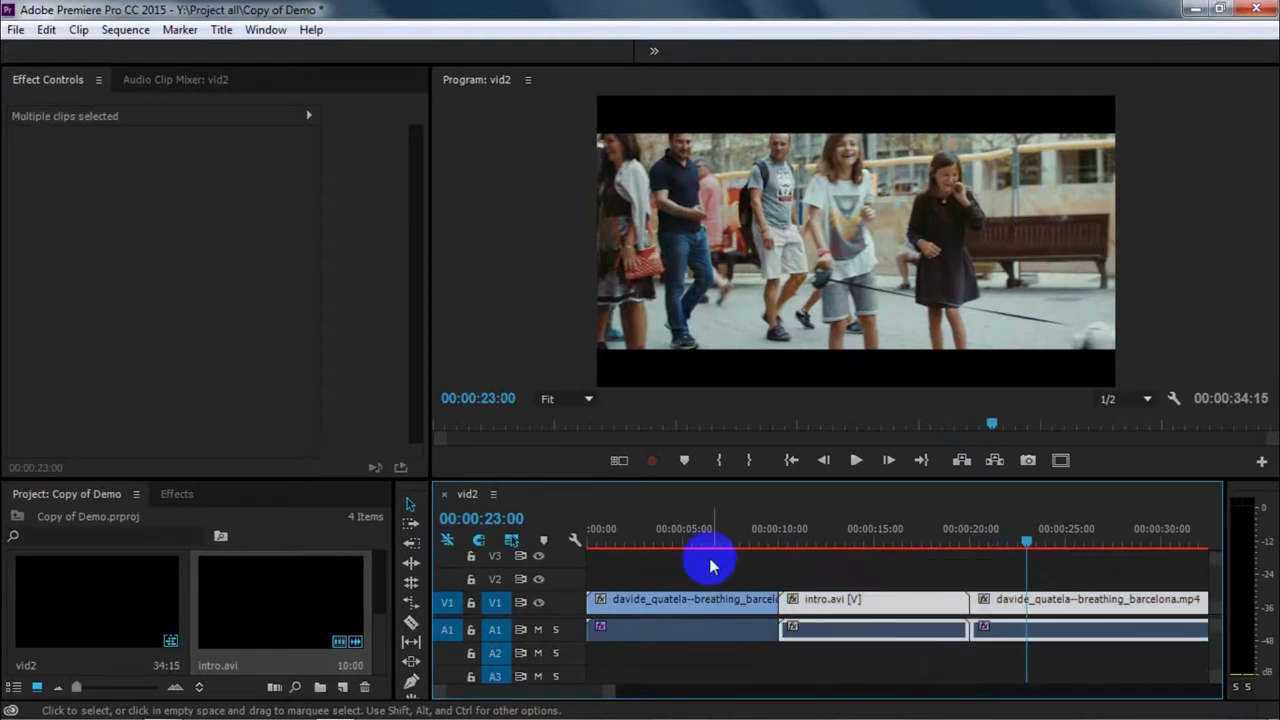
drag(709, 563, 1090, 683)
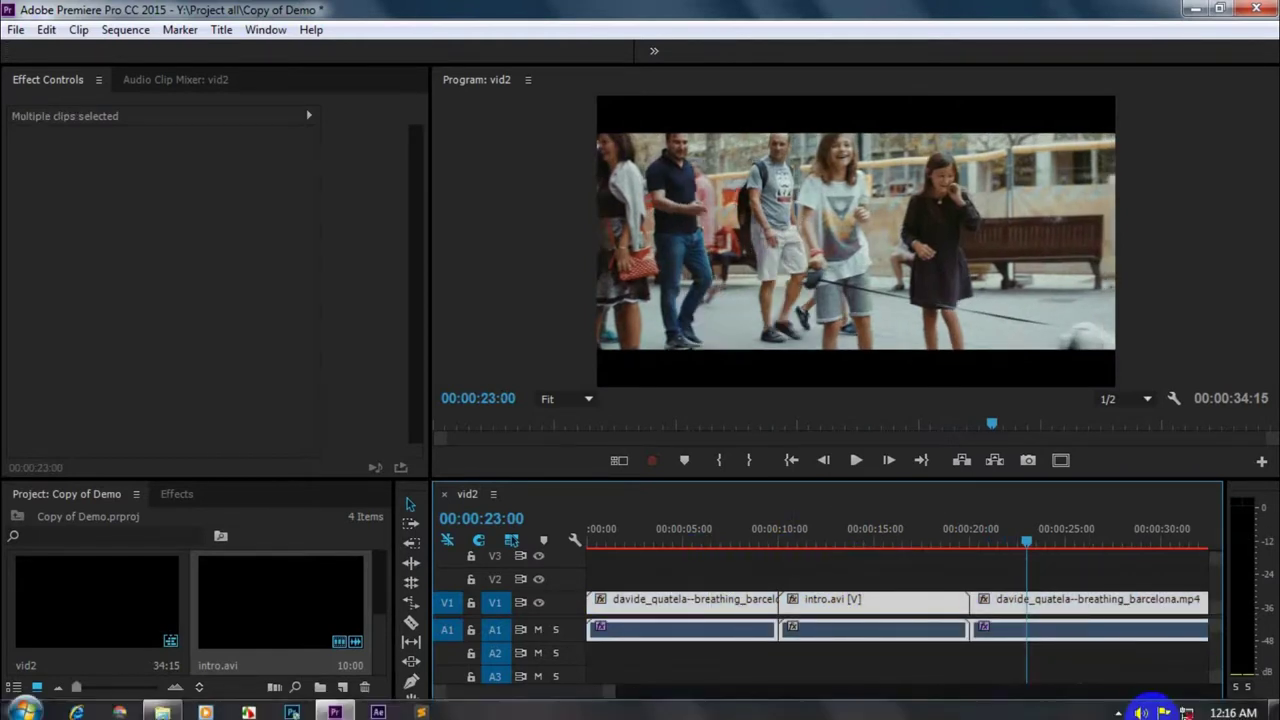
- Open the media Export Settings for vid2 and set the format to Windows Media after trying AVI
click(17, 32)
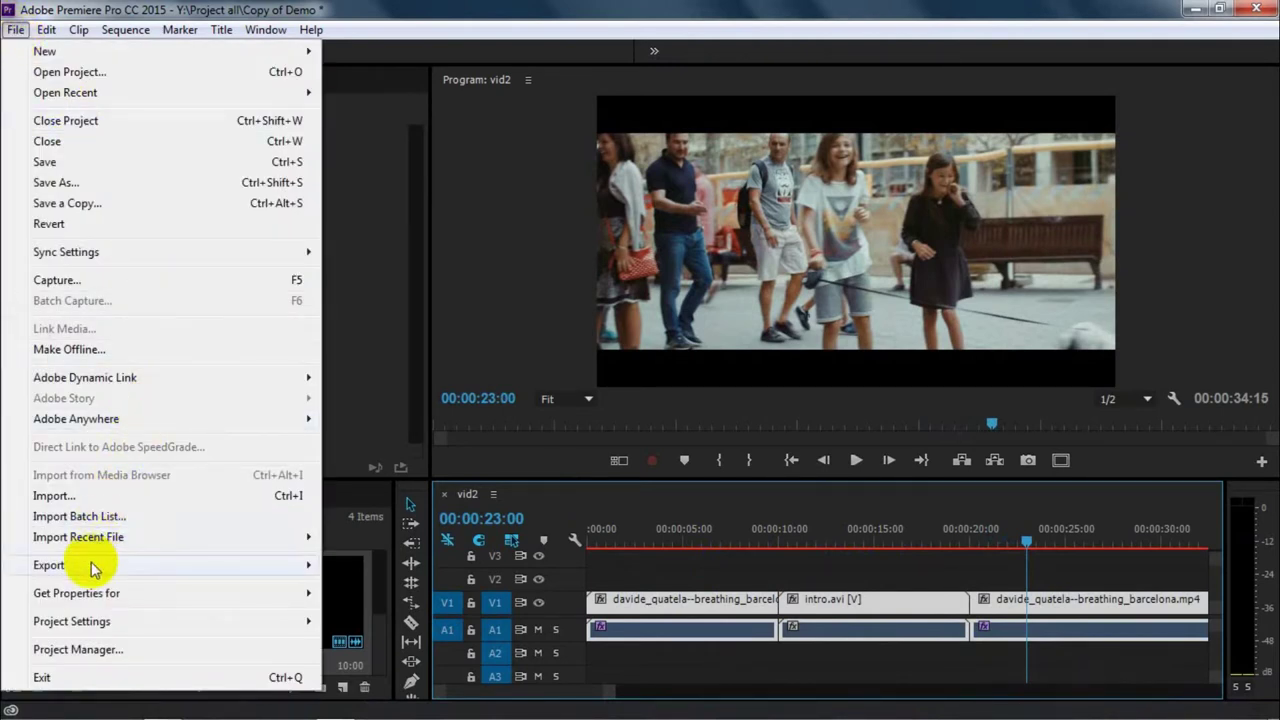
mouse_move(93, 569)
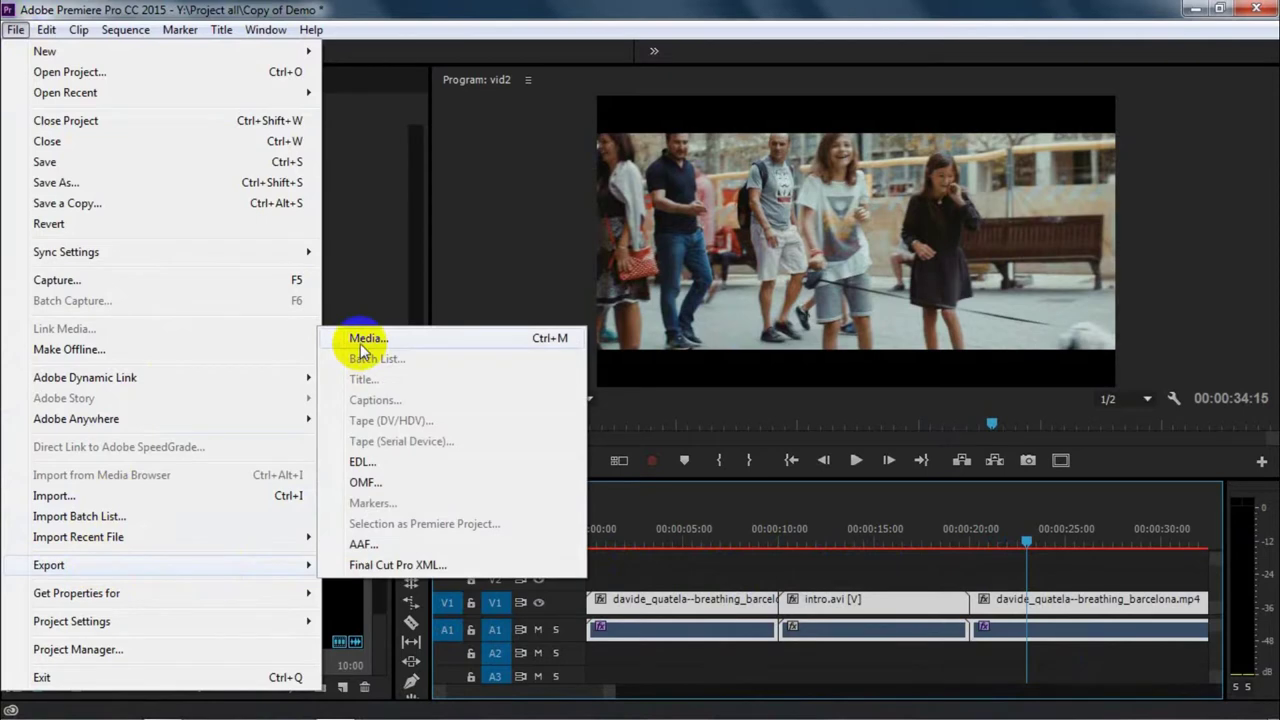
click(361, 346)
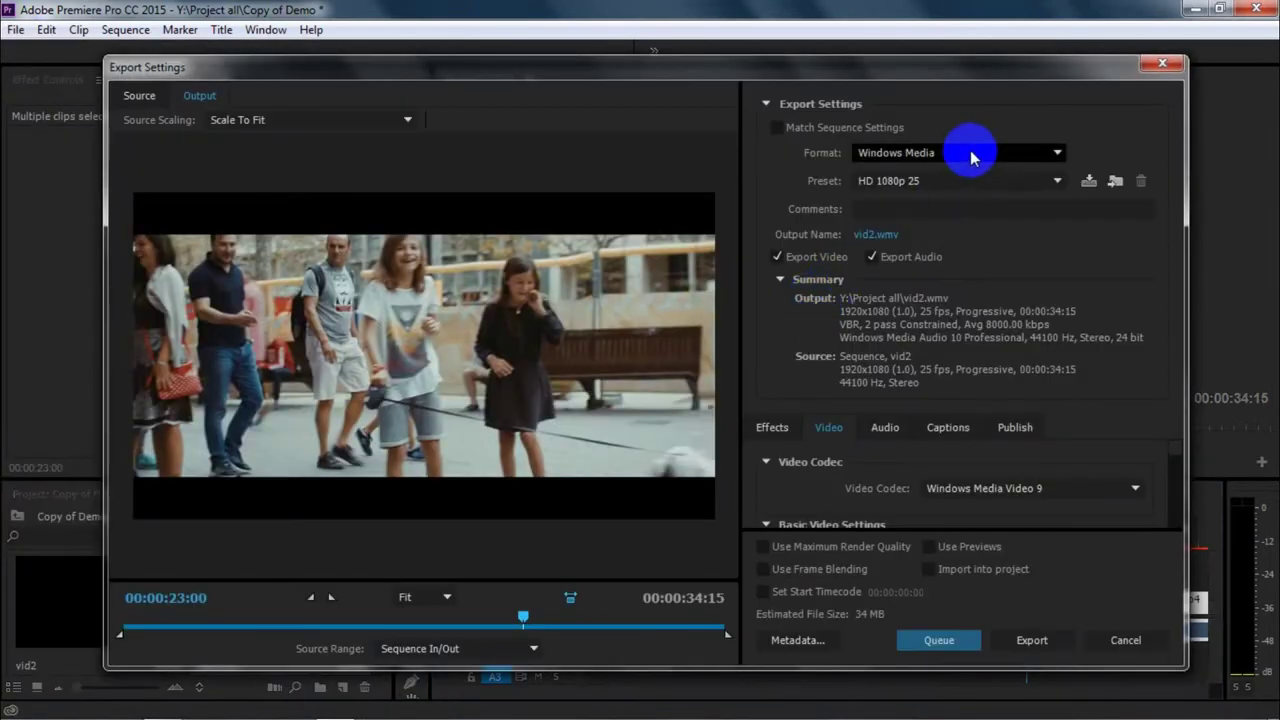
click(968, 155)
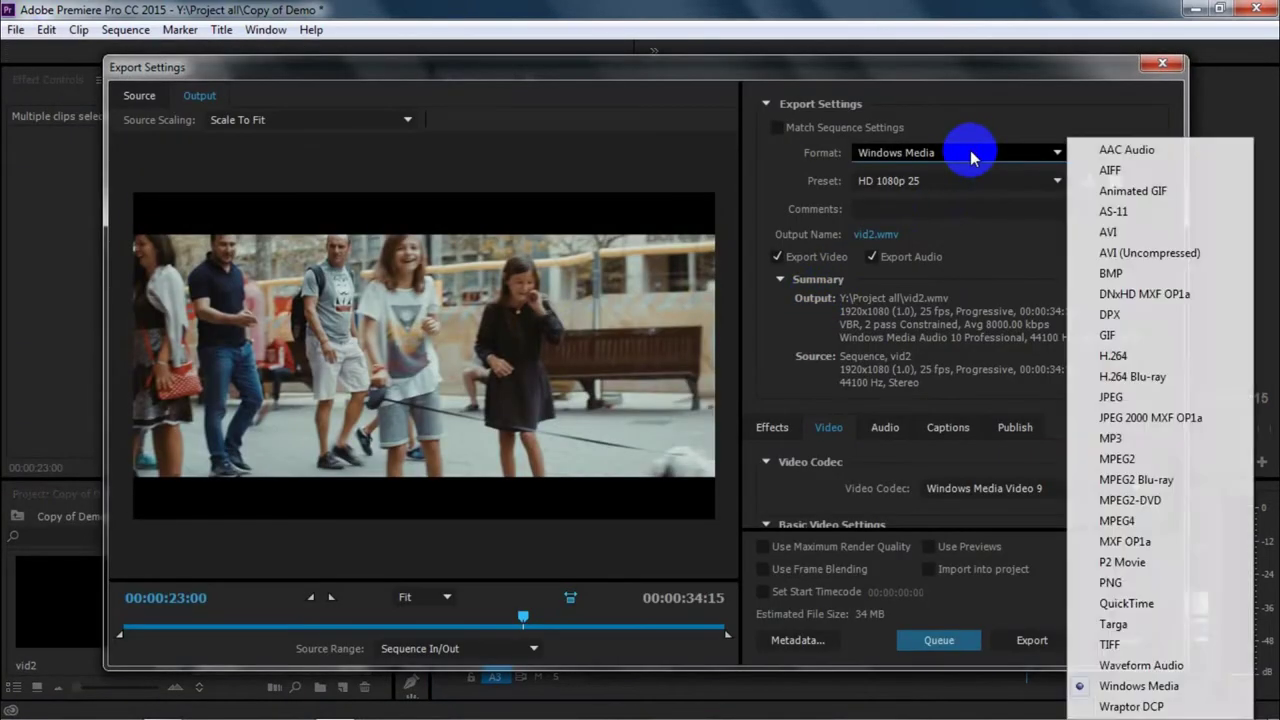
click(1152, 232)
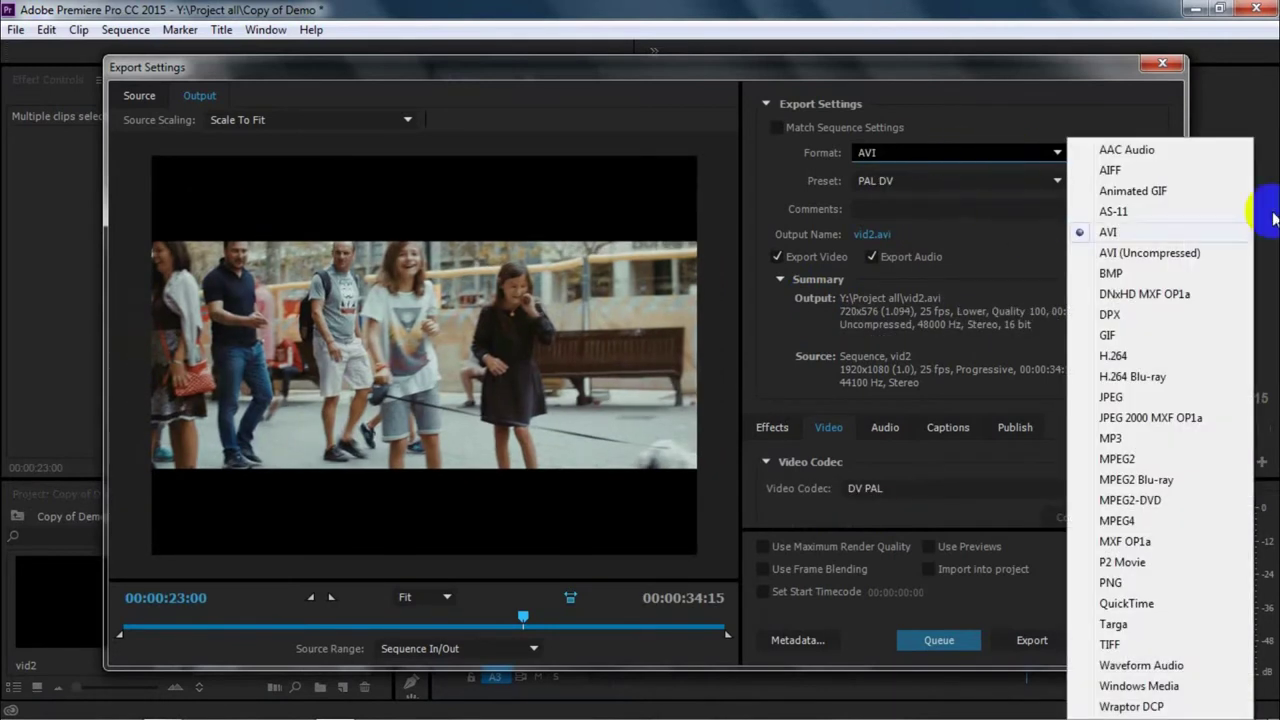
click(1153, 686)
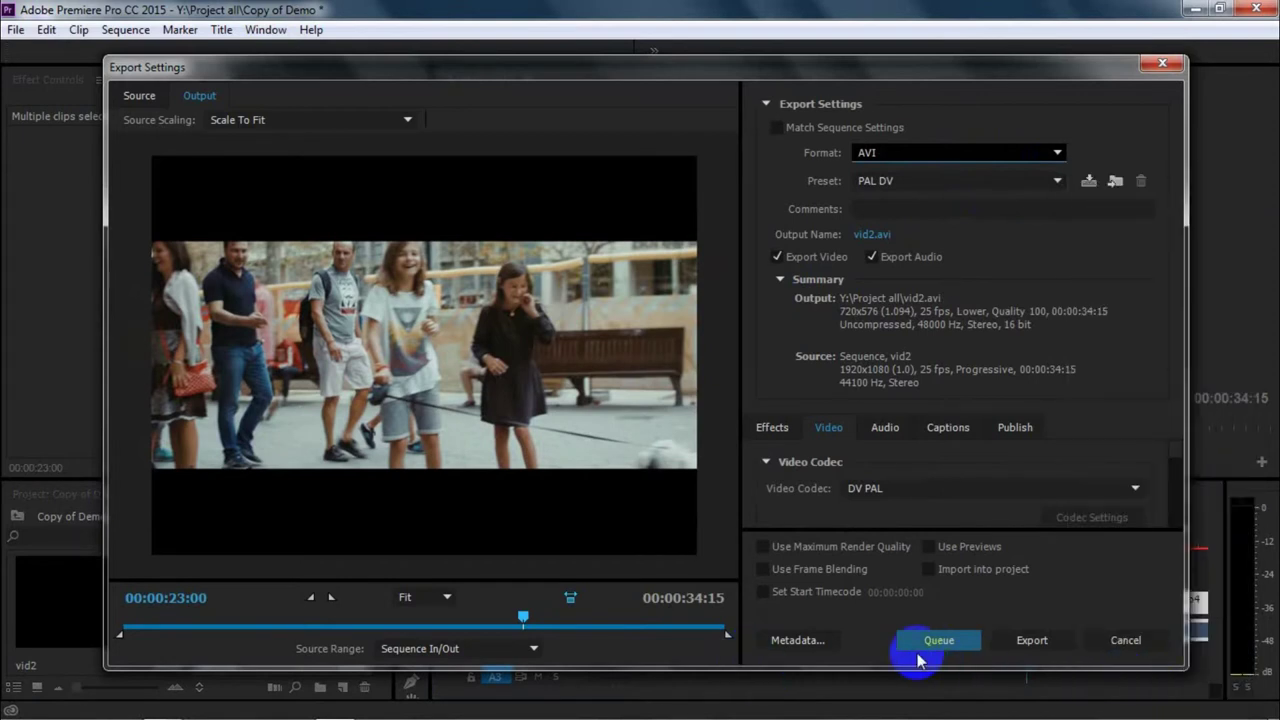
scroll(830, 485, down, 3)
scroll(837, 479, up, 3)
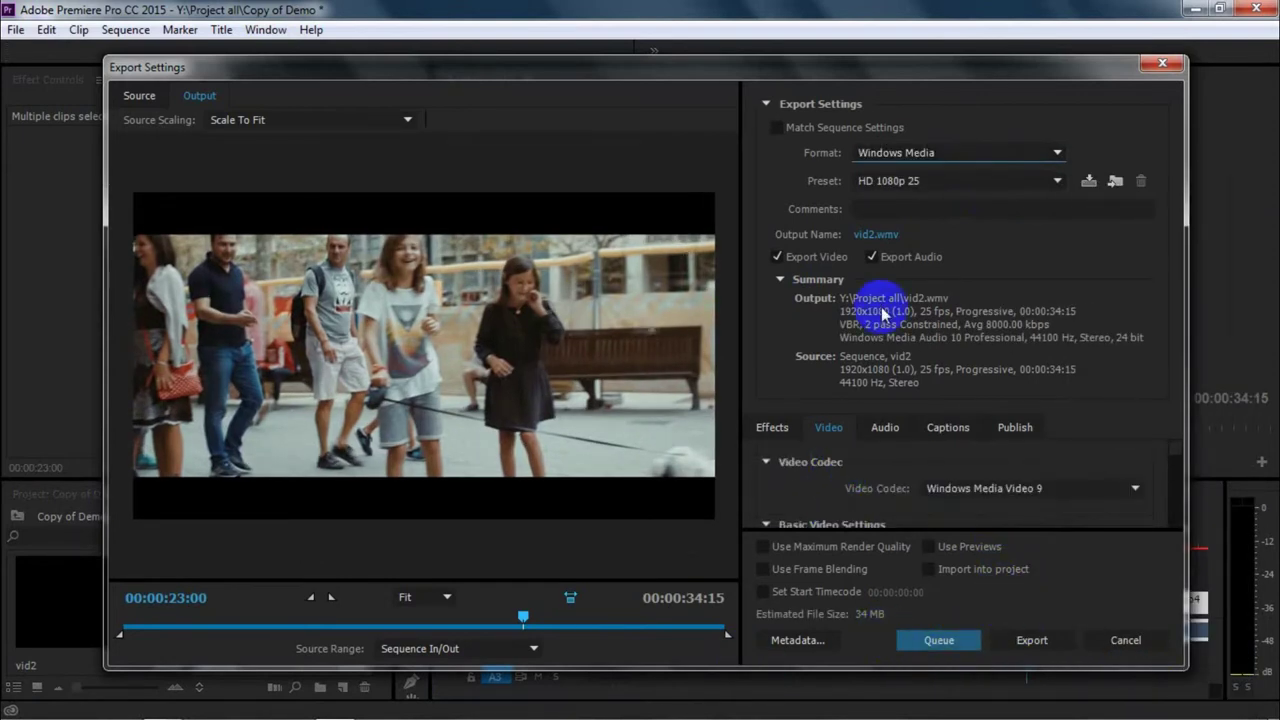
- Keep the default output vid2.wmv in Y:\Project all and start the Windows Media export
click(880, 236)
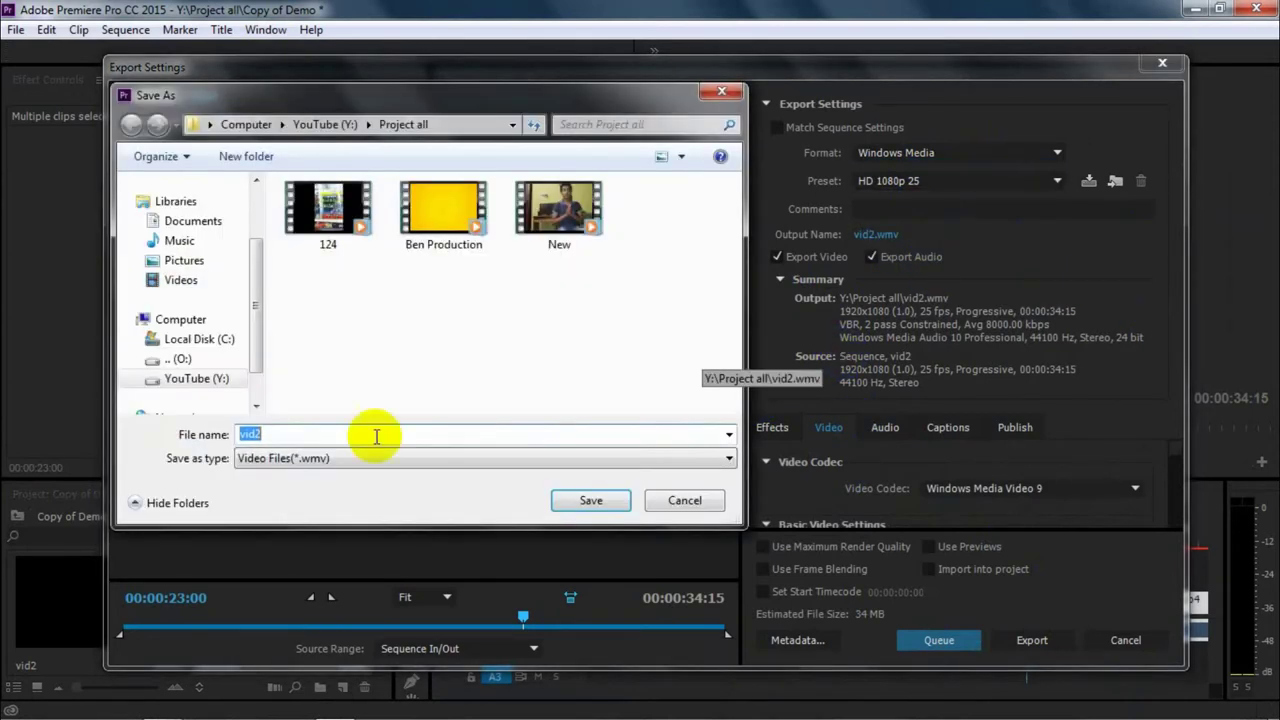
click(686, 501)
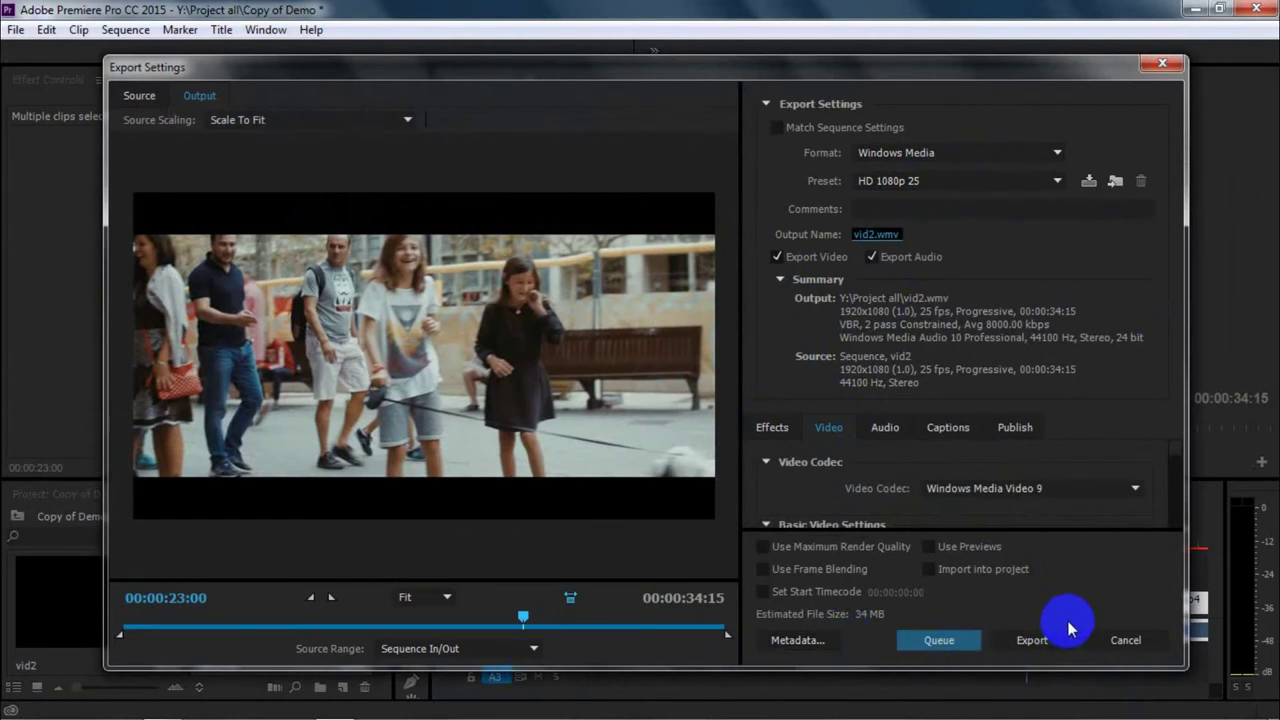
drag(523, 620, 337, 640)
click(1040, 648)
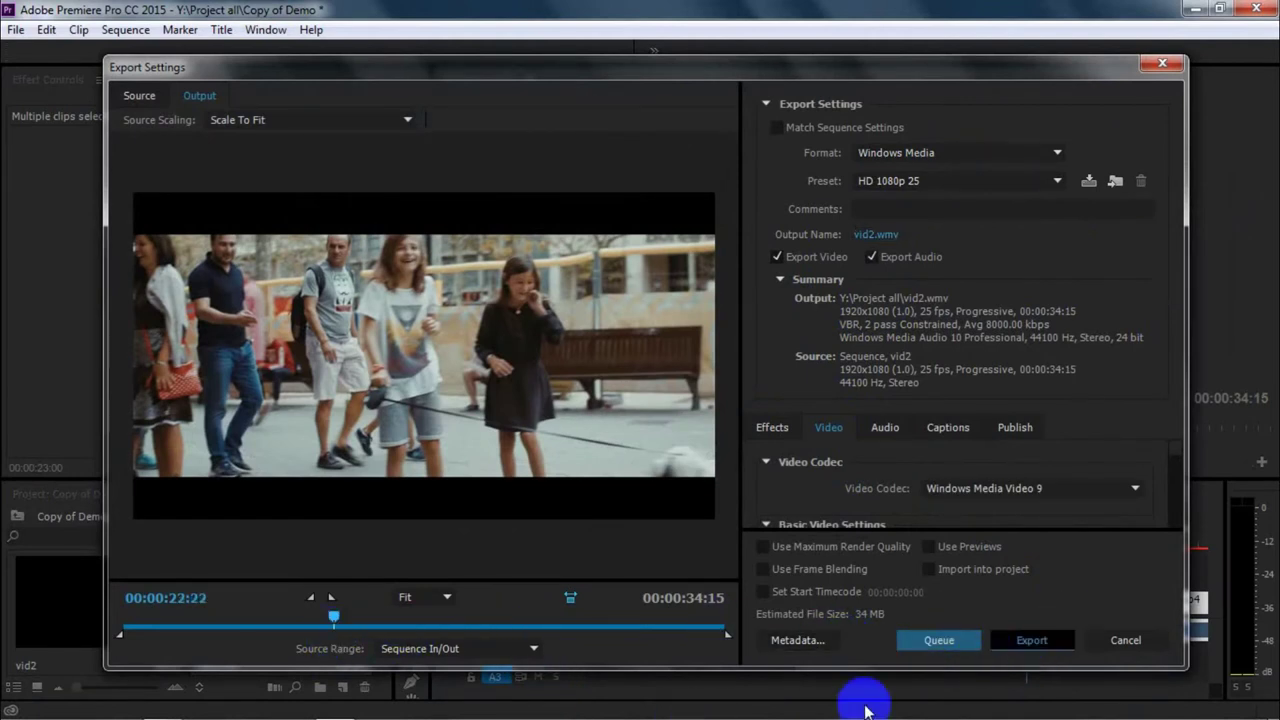